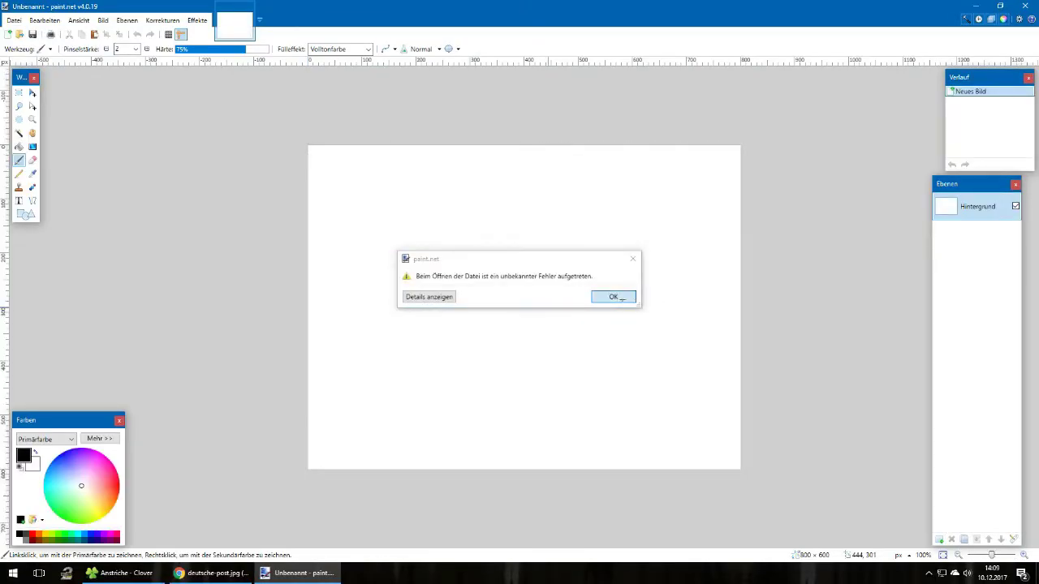
Dismiss the file-opening error, close paint.net with its blank image, and clear the file selection in the Anstriche folder
left_click(622, 299)
left_click(1024, 6)
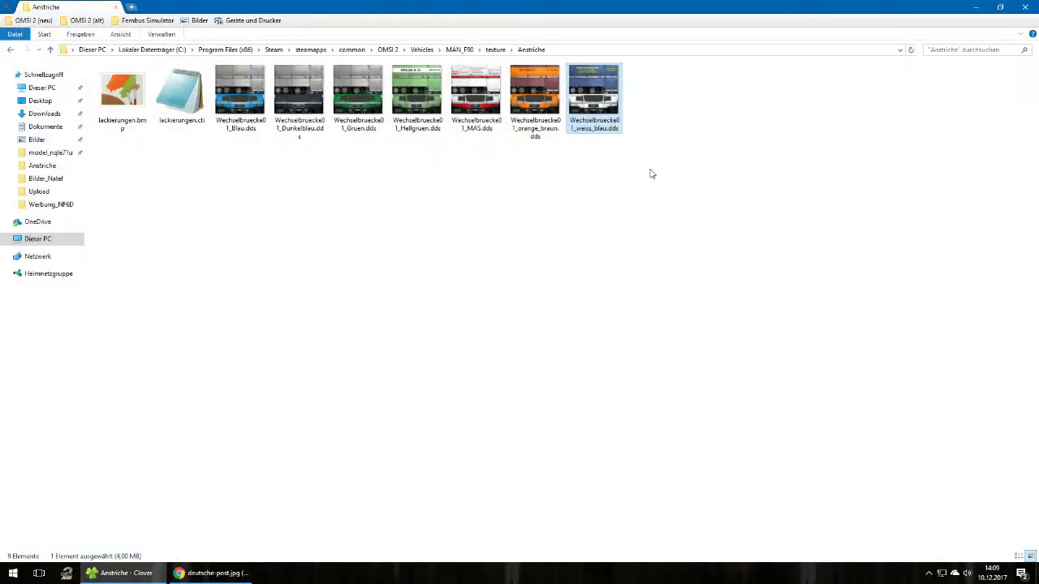
left_click(651, 174)
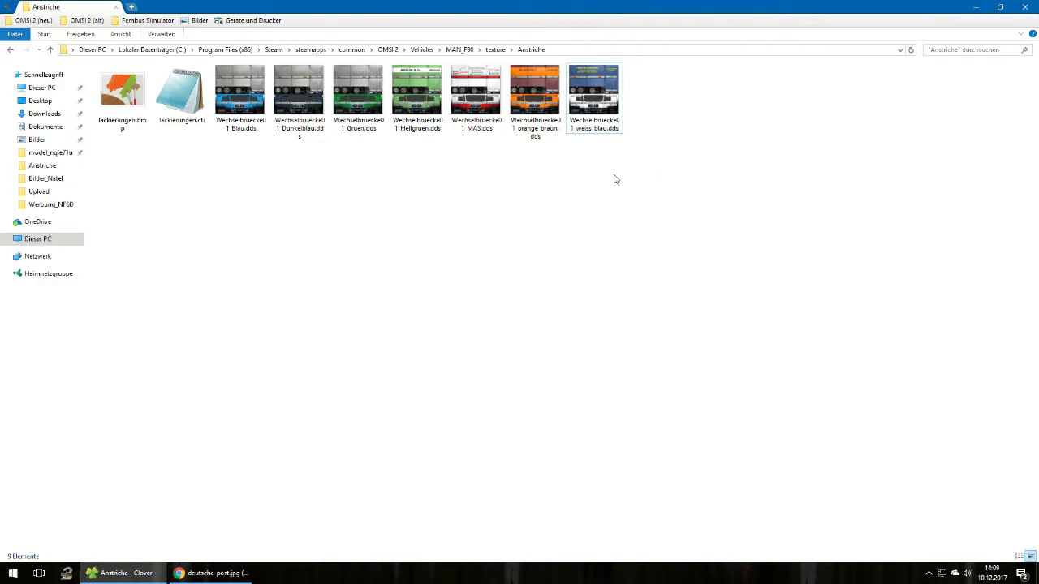
left_click(609, 134)
left_click(615, 128)
key("End")
key("Return")
left_click(647, 153)
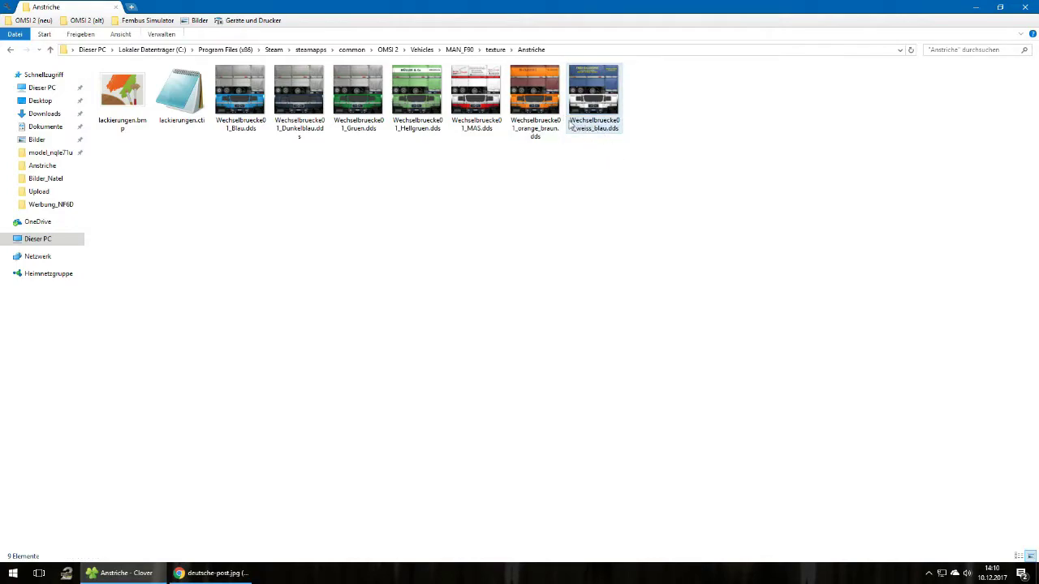
left_click(485, 127)
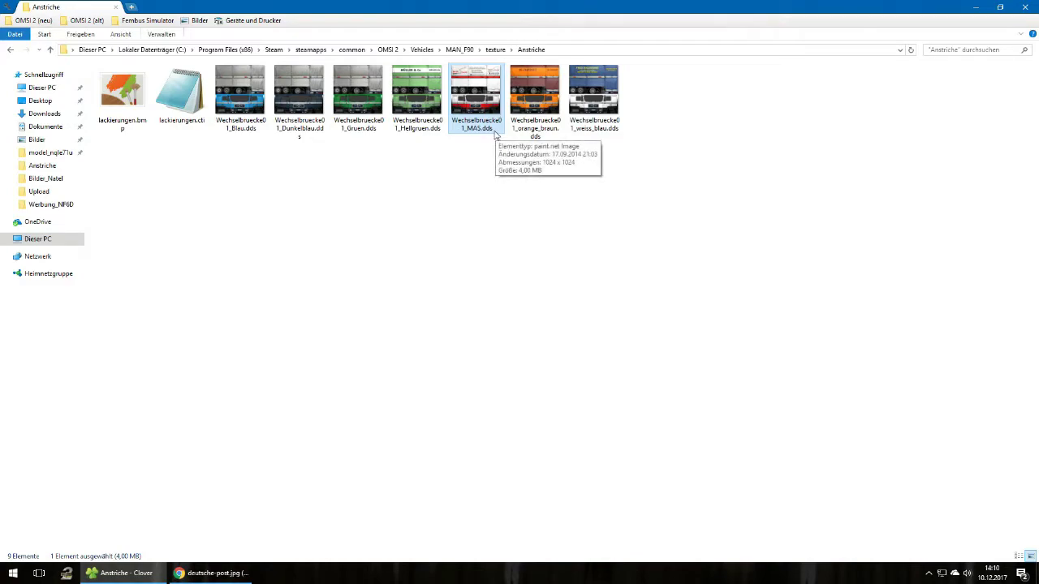
left_click(325, 134)
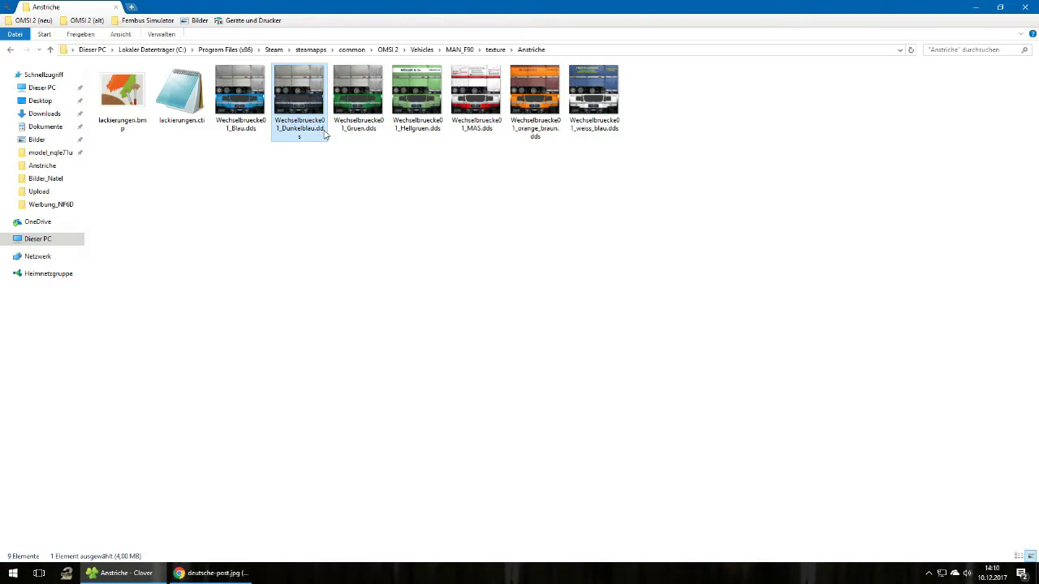
left_click(357, 134)
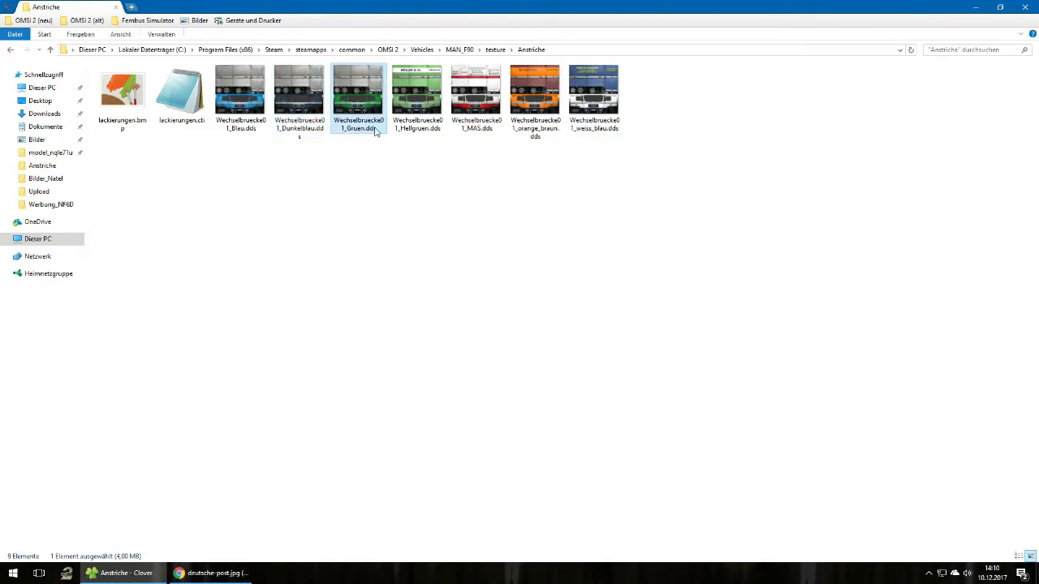
left_click(389, 157)
Duplicate the green truck texture Wechselbruecke01_Gruen.dds within the Anstriche folder
left_click(366, 107)
key("ctrl+c")
key("ctrl+v")
Rename the green texture's copy to Wechselbruecke01_post.bmp, accept the extension change, and open it in paint.net before returning to the folder
key("F2")
key("Right")
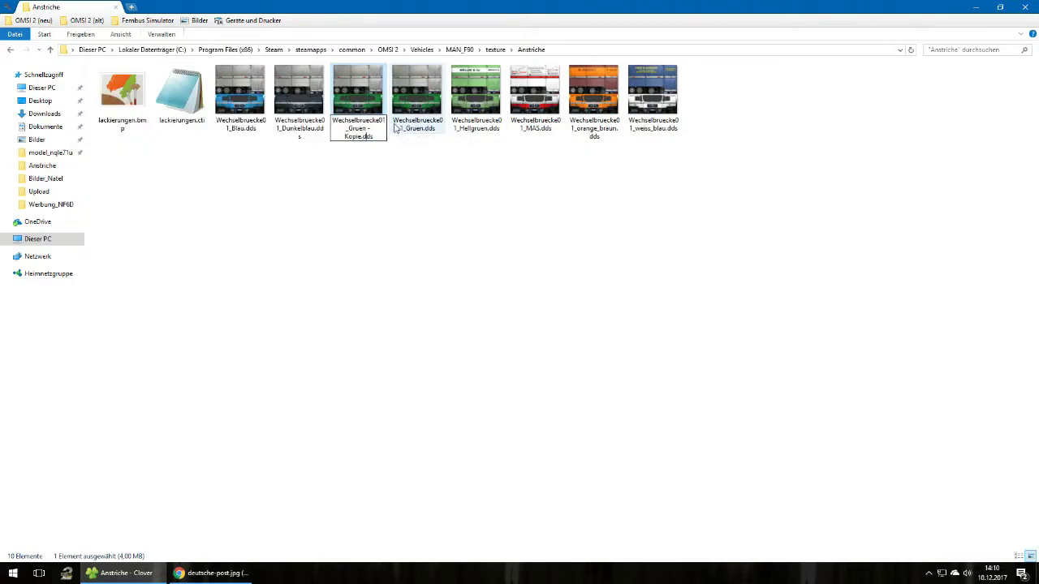
key("BackSpace")
key("BackSpace")
key("BackSpace")
key("BackSpace")
key("BackSpace")
key("BackSpace")
key("BackSpace")
key("BackSpace")
key("BackSpace")
key("BackSpace")
key("BackSpace")
key("BackSpace")
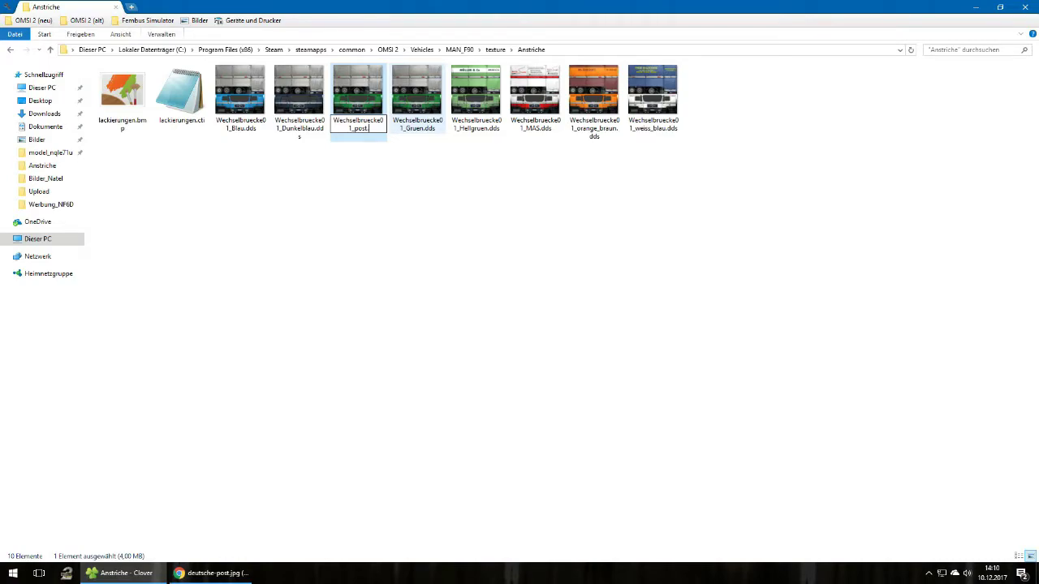
key("Return")
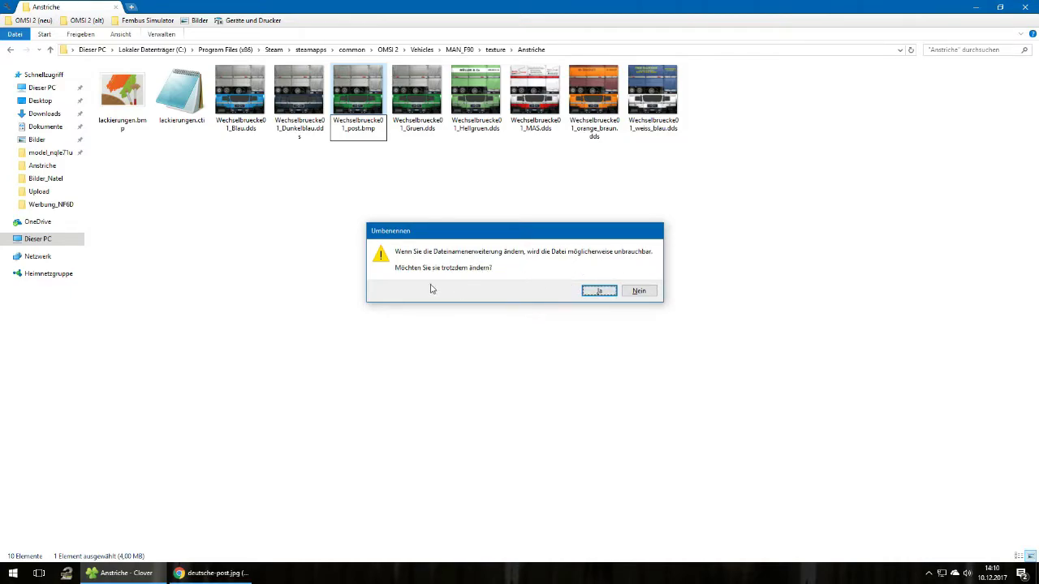
left_click(593, 292)
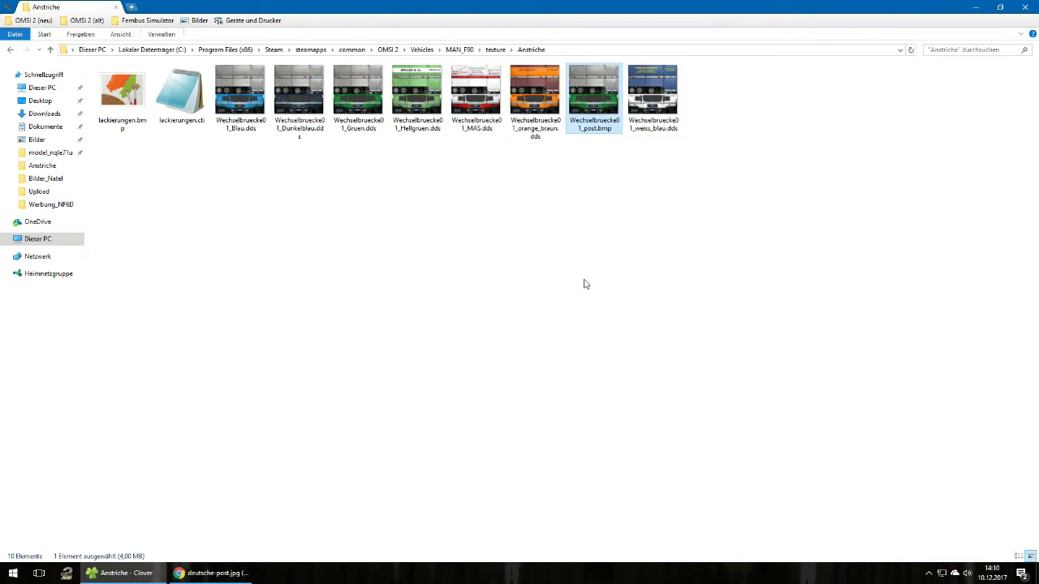
key("Return")
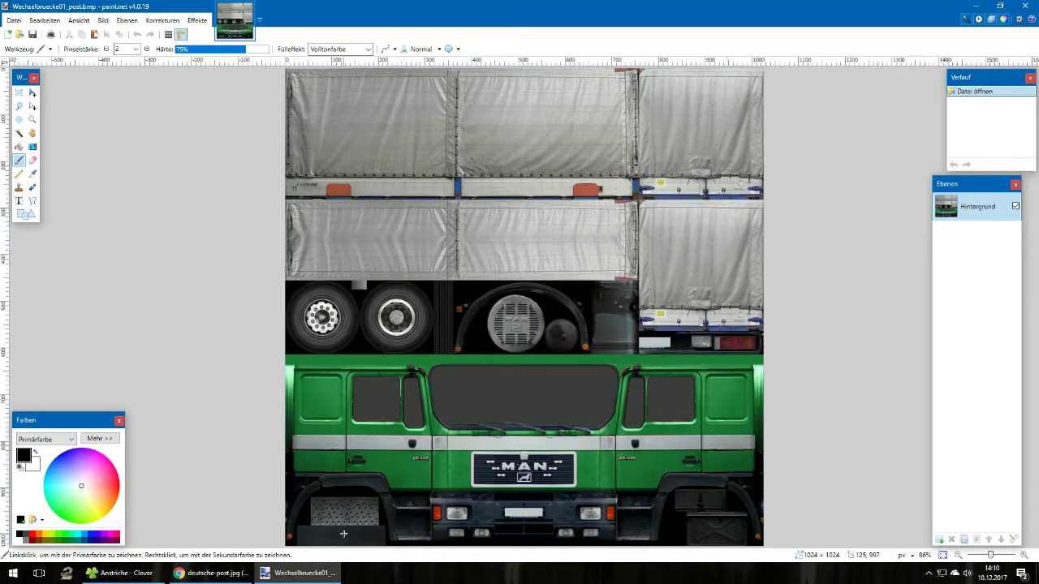
left_click(976, 6)
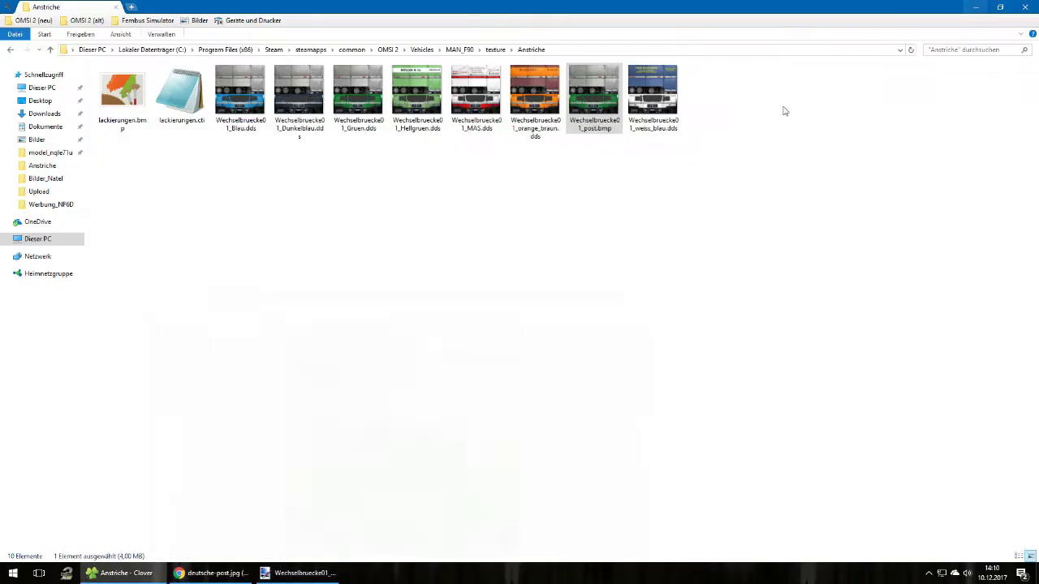
Duplicate Wechselbruecke01_weiss_blau.dds in the same folder and rename the copy to kopie_bmp, accepting the extension change
left_click(651, 124)
key("ctrl+c")
key("ctrl+v")
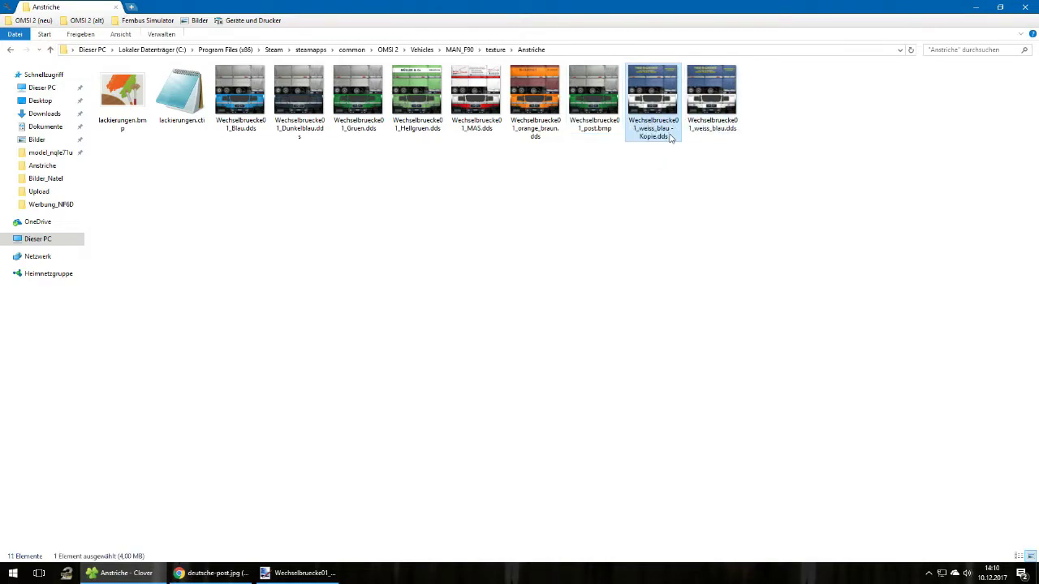
key("F2")
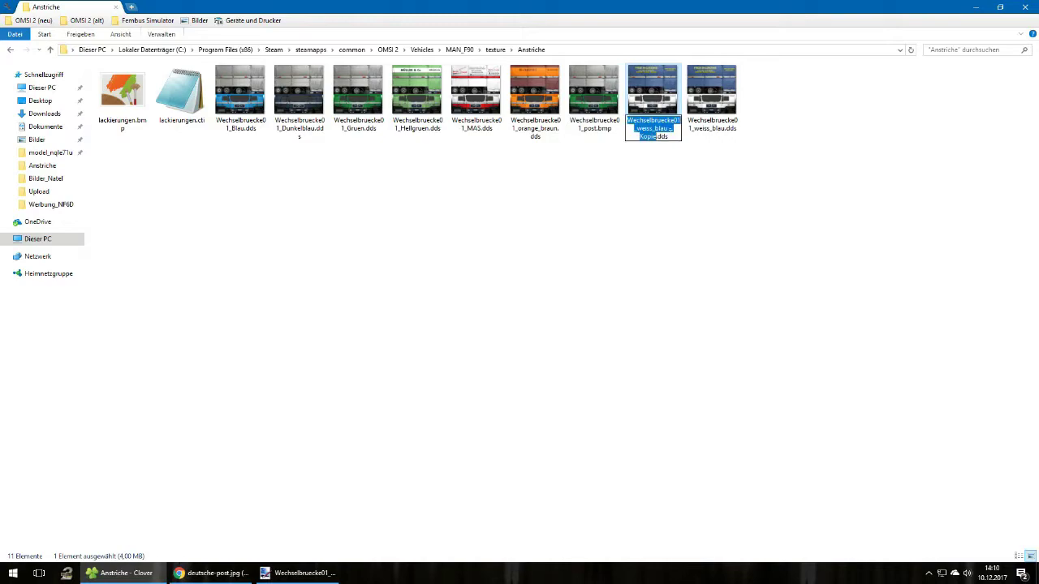
type("kop")
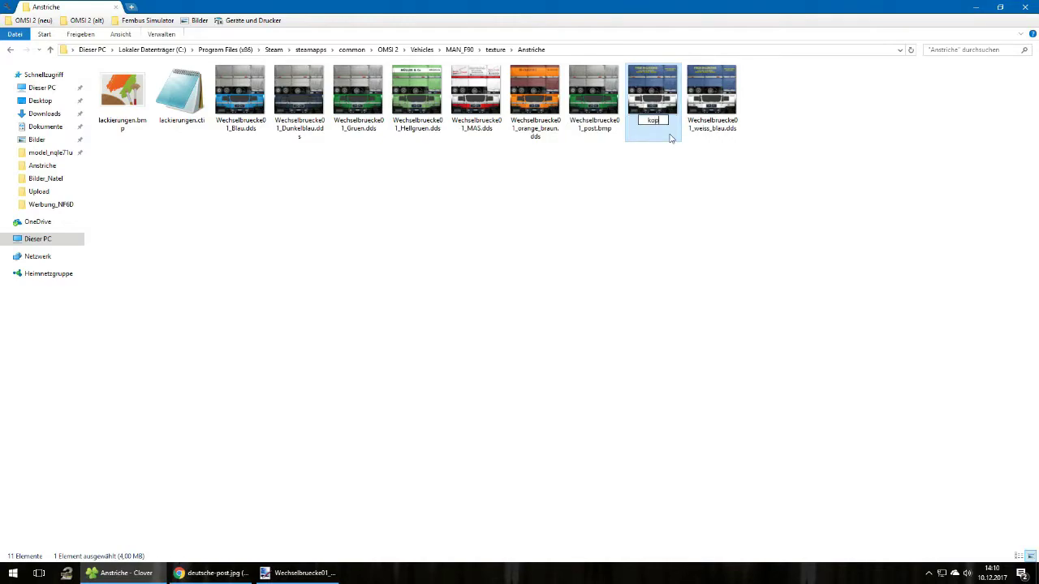
type("ie_bmp")
key("Return")
key("Return")
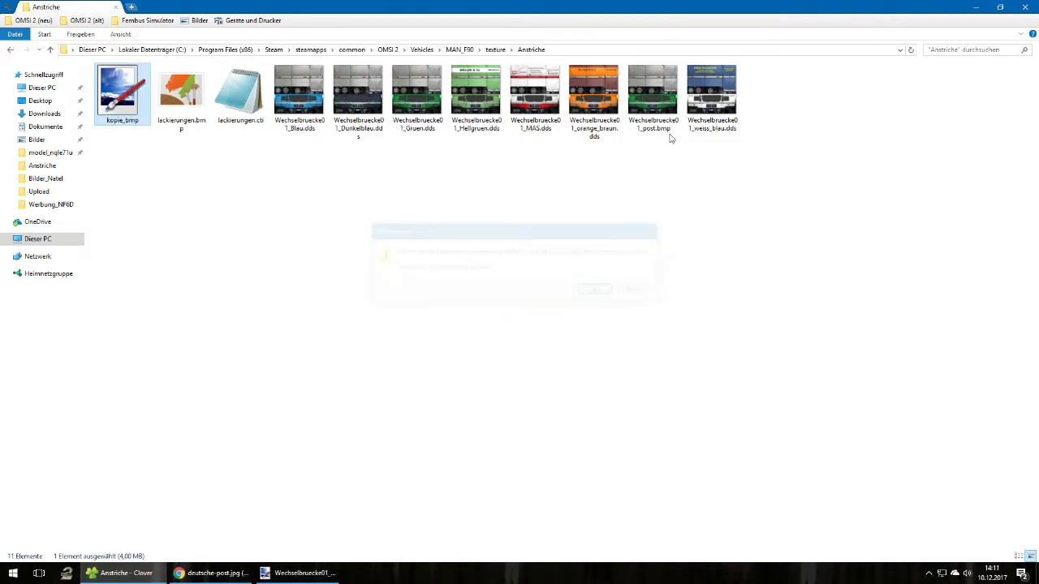
Correct the copied file's name to kopie.bmp and open it in paint.net
key("F2")
key("Delete")
type(".")
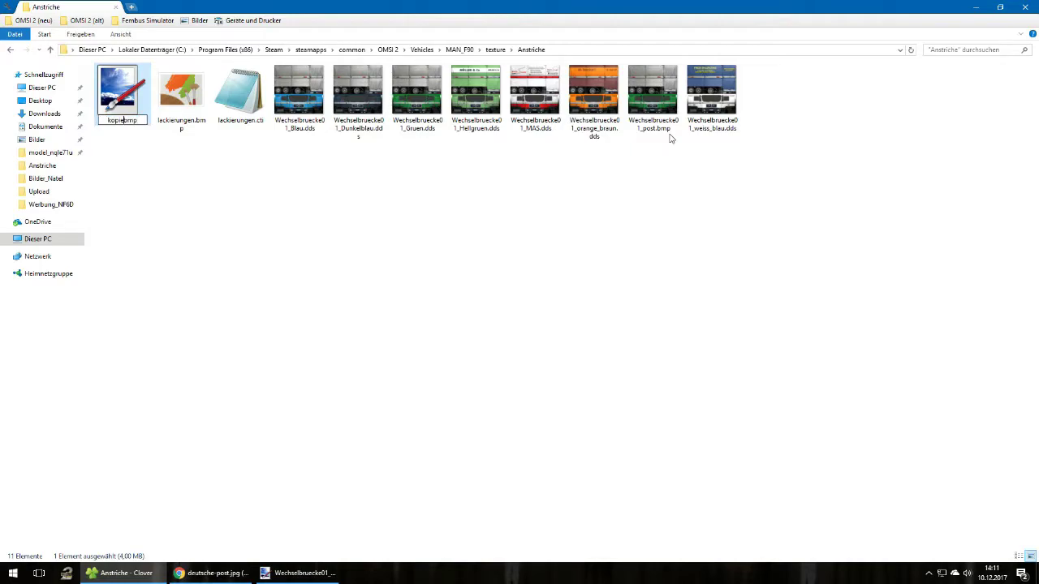
key("Return")
key("Return")
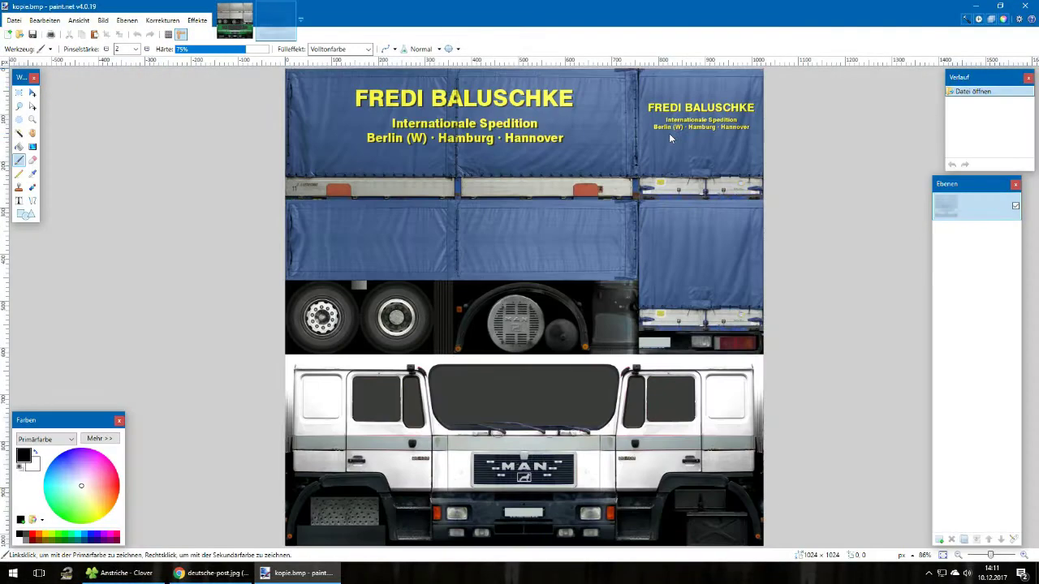
Select and copy the entire white cab section in kopie.bmp, a rectangle of 1024 × 411 px starting at 0, 613
left_click(18, 93)
scroll(268, 365, "up", 3)
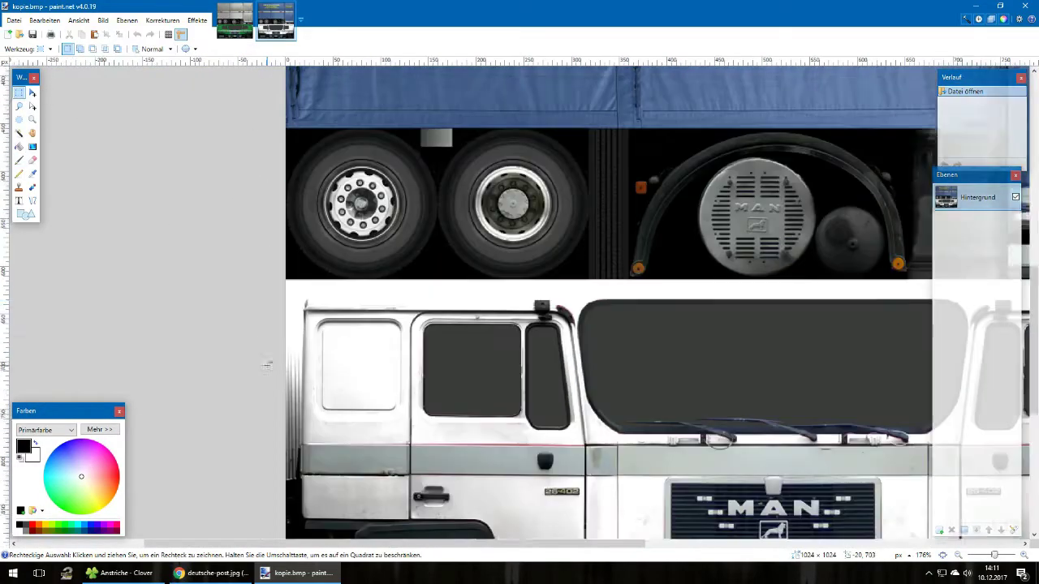
scroll(271, 208, "up", 5)
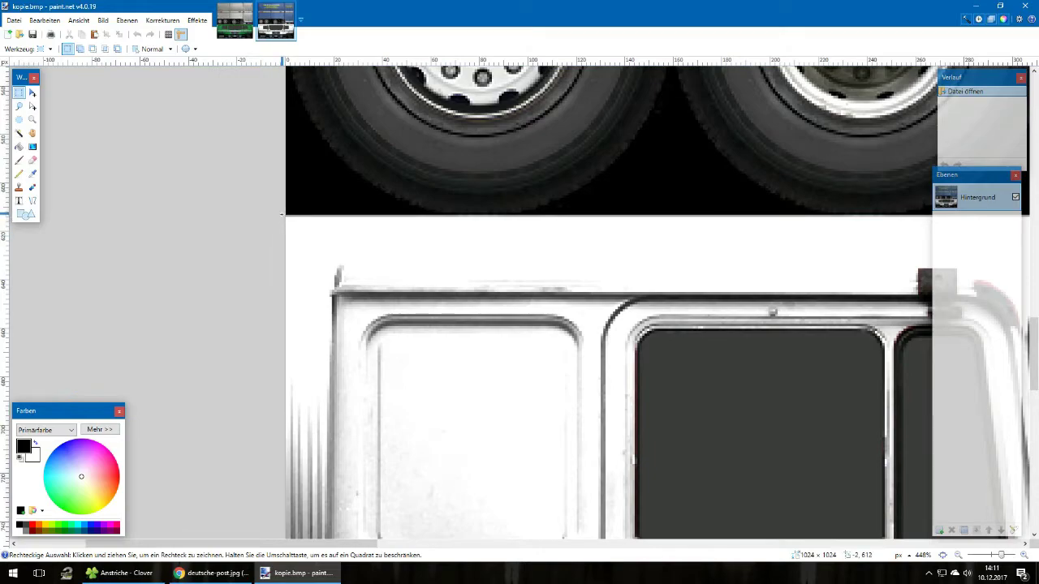
left_click_drag(281, 215, 602, 453)
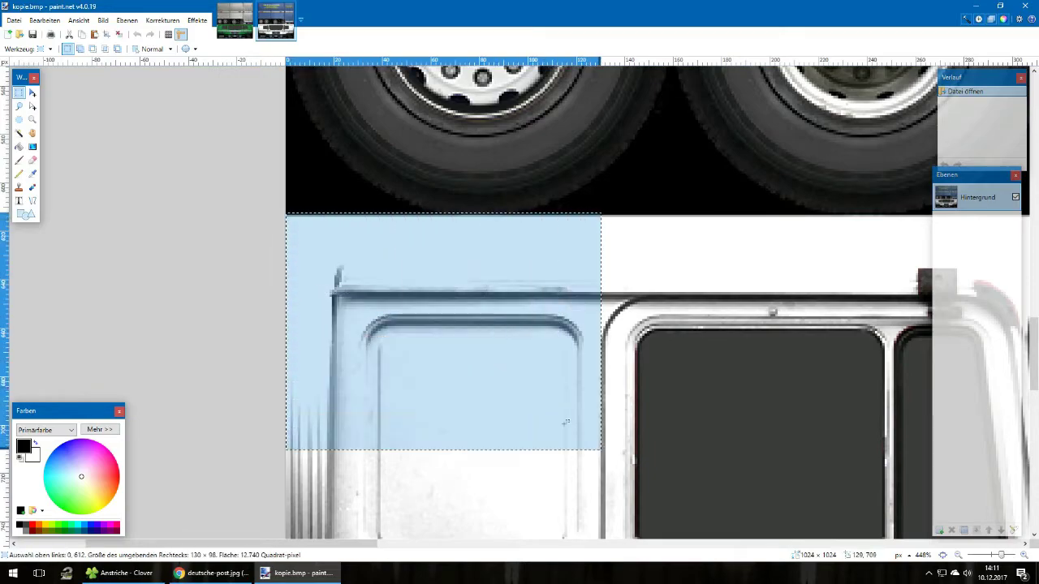
left_click(286, 227)
left_click_drag(283, 215, 1031, 583)
scroll(406, 325, "down", 5)
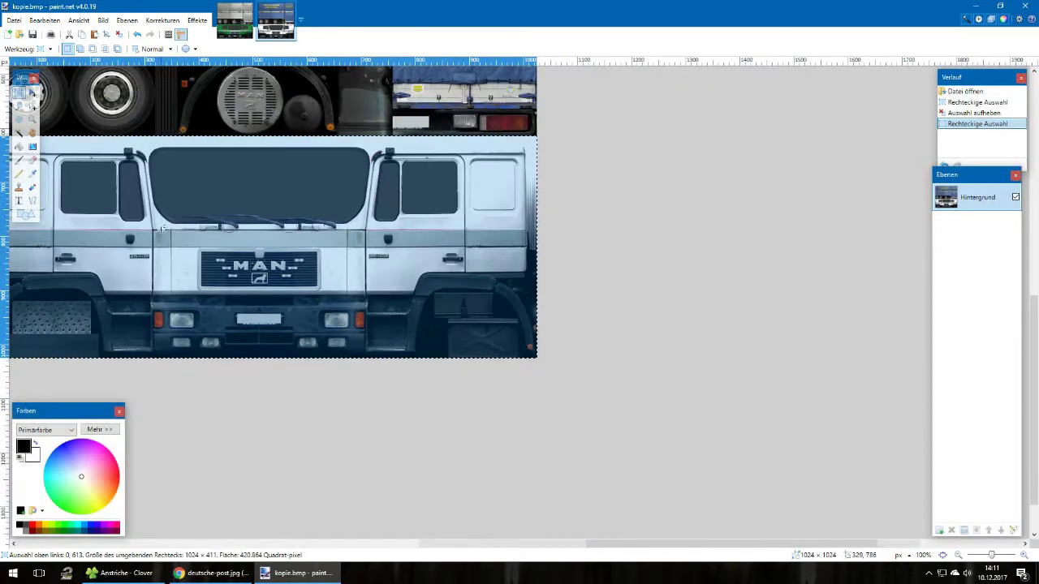
scroll(161, 230, "up", 5)
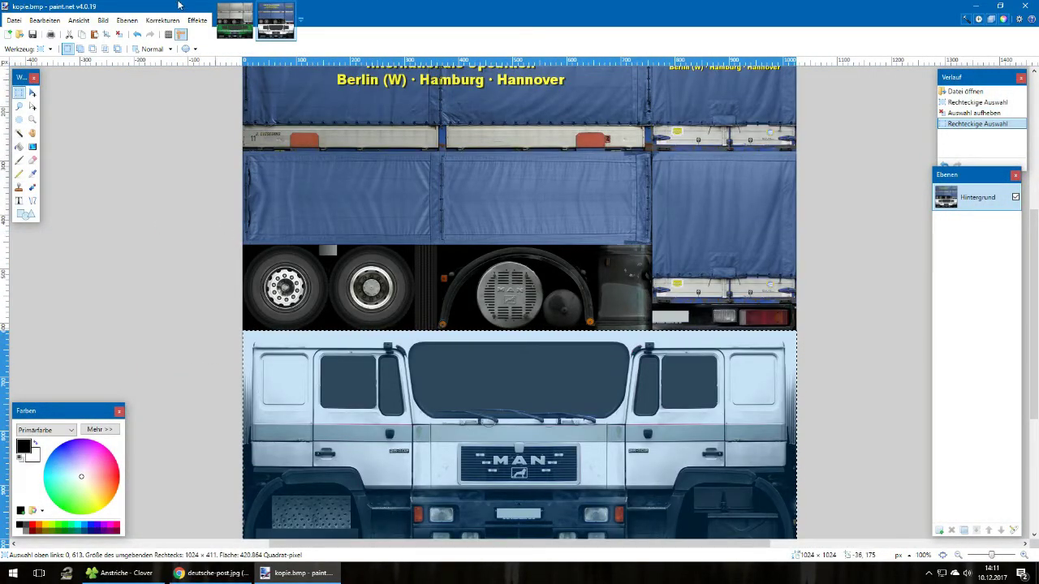
Paste the white cab over the green cab in Wechselbruecke01_post.bmp and deselect it
left_click(233, 22)
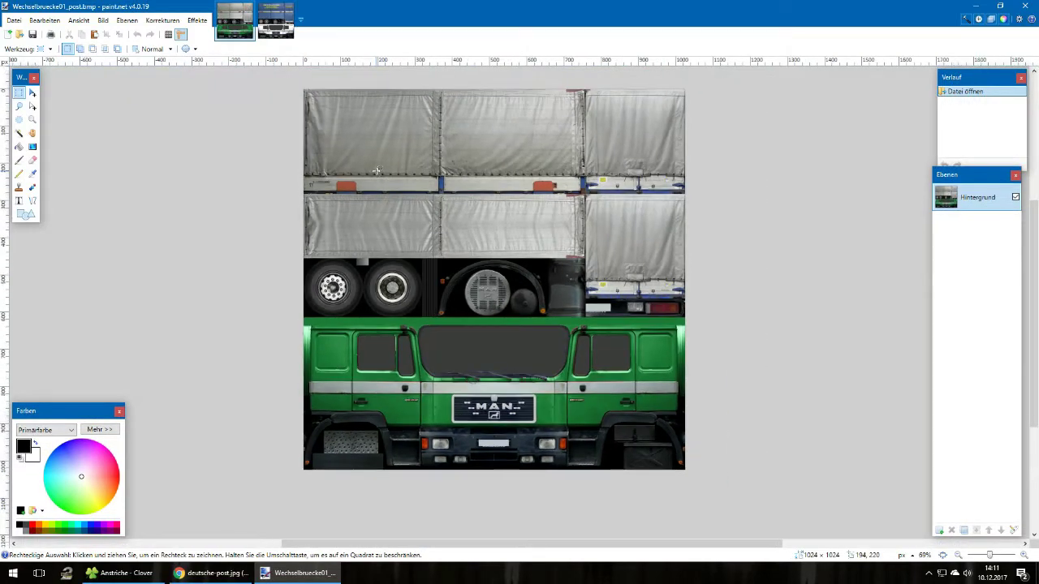
key("ctrl+v")
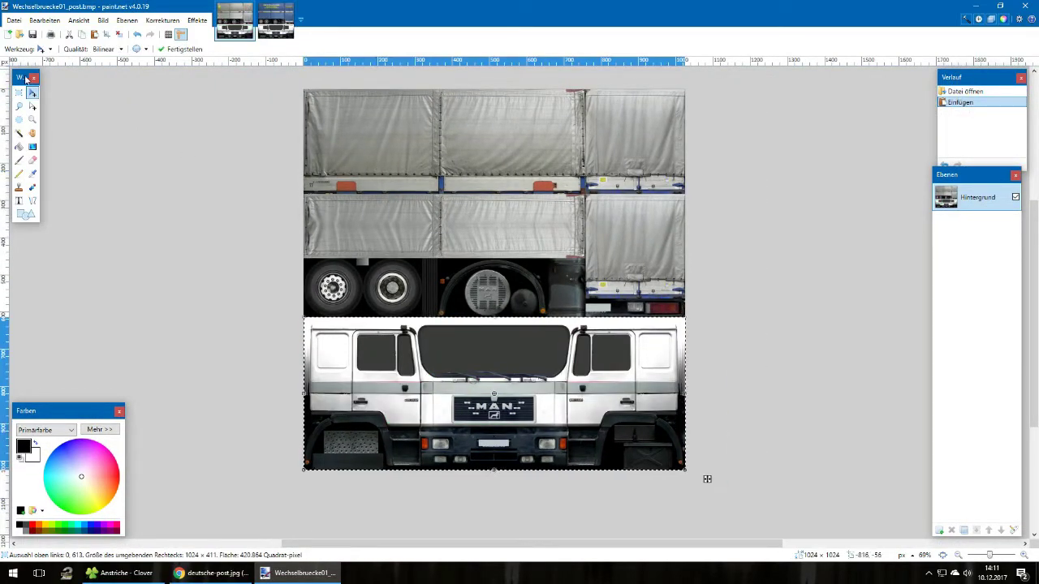
left_click(19, 93)
left_click(216, 167)
scroll(352, 241, "up", 1)
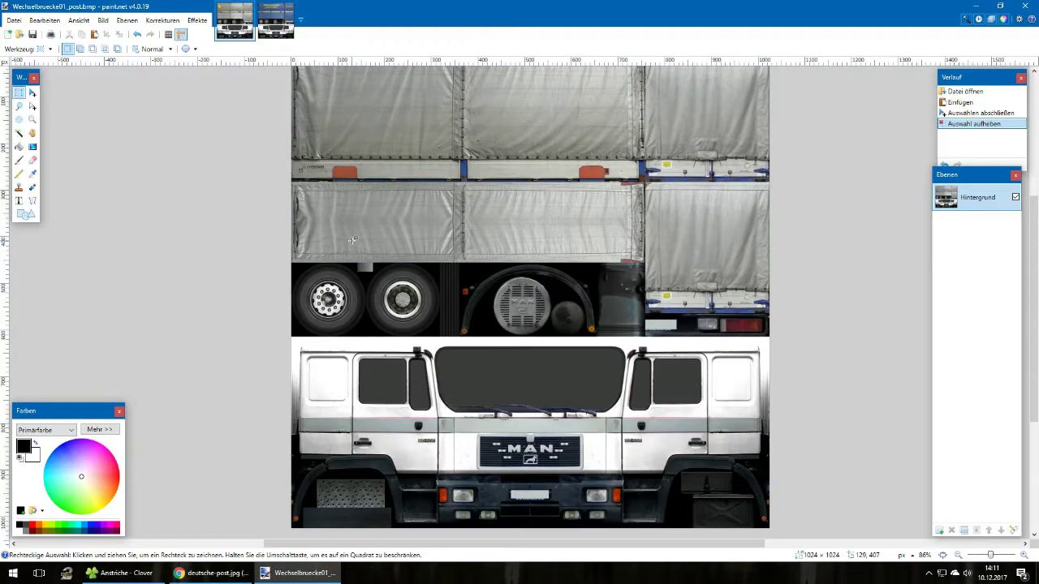
scroll(538, 240, "up", 1)
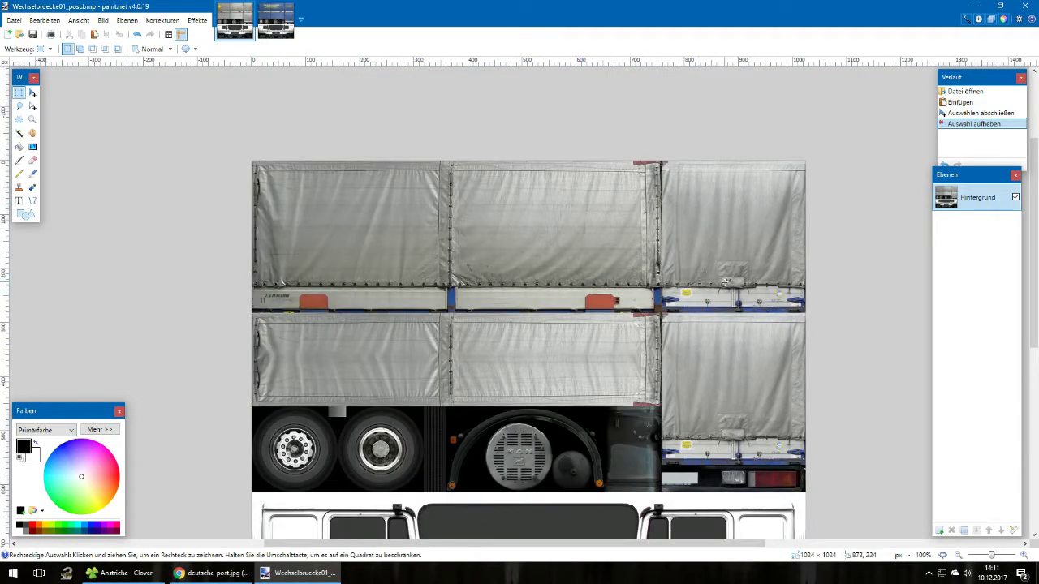
scroll(725, 282, "up", 2)
scroll(564, 276, "left", 3)
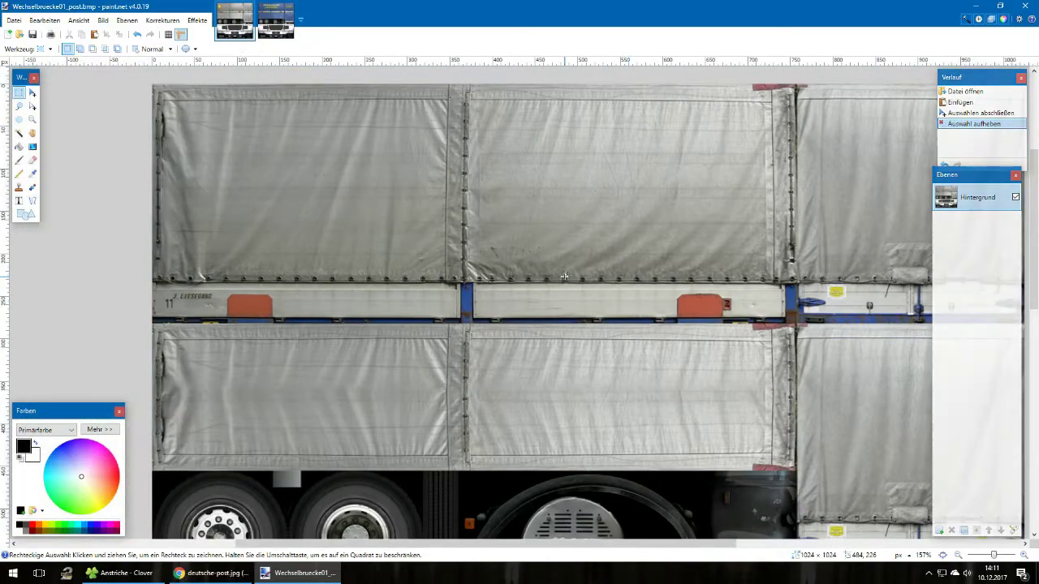
scroll(564, 276, "right", 3)
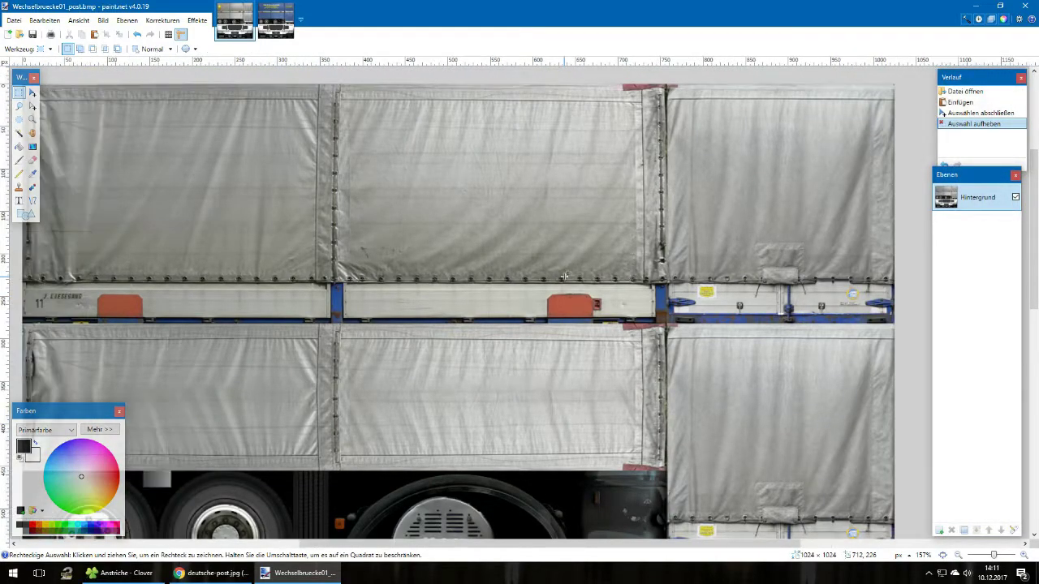
scroll(564, 276, "left", 3)
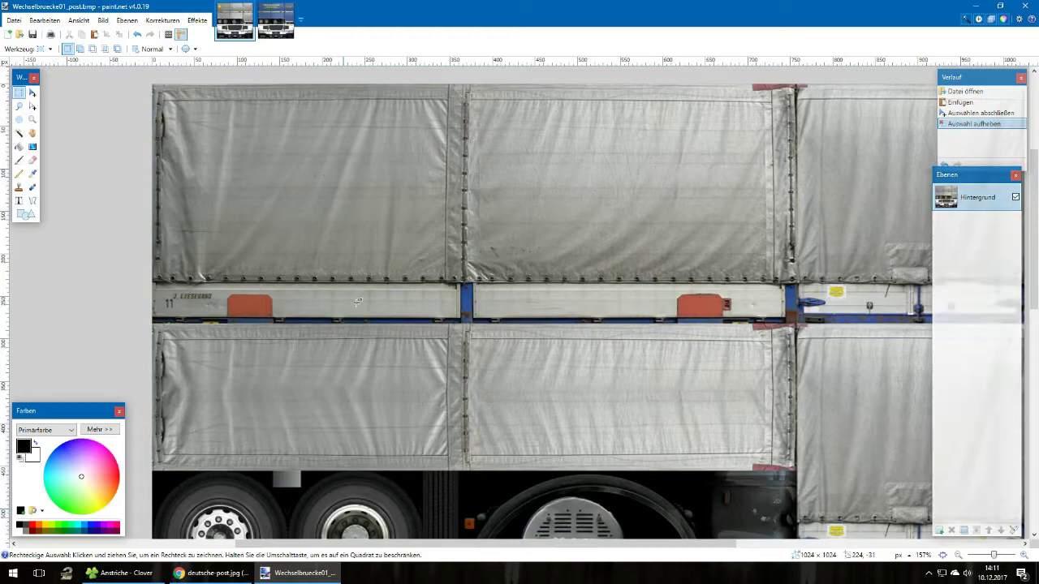
Switch to Chrome, copy the Deutsche Post logo image deutsche-post.jpg, and return to paint.net
left_click(211, 573)
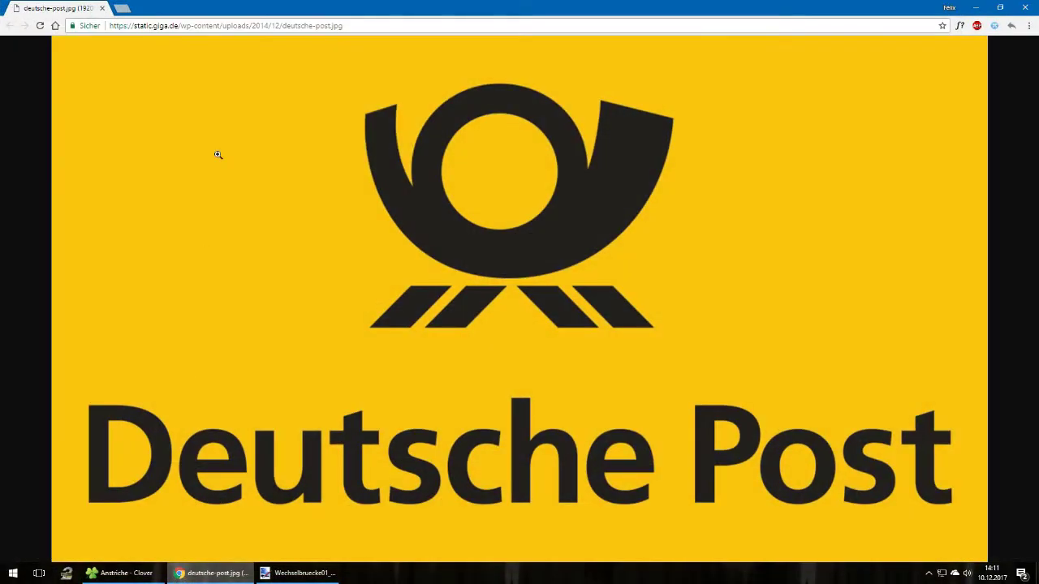
right_click(174, 139)
left_click(211, 172)
left_click(276, 574)
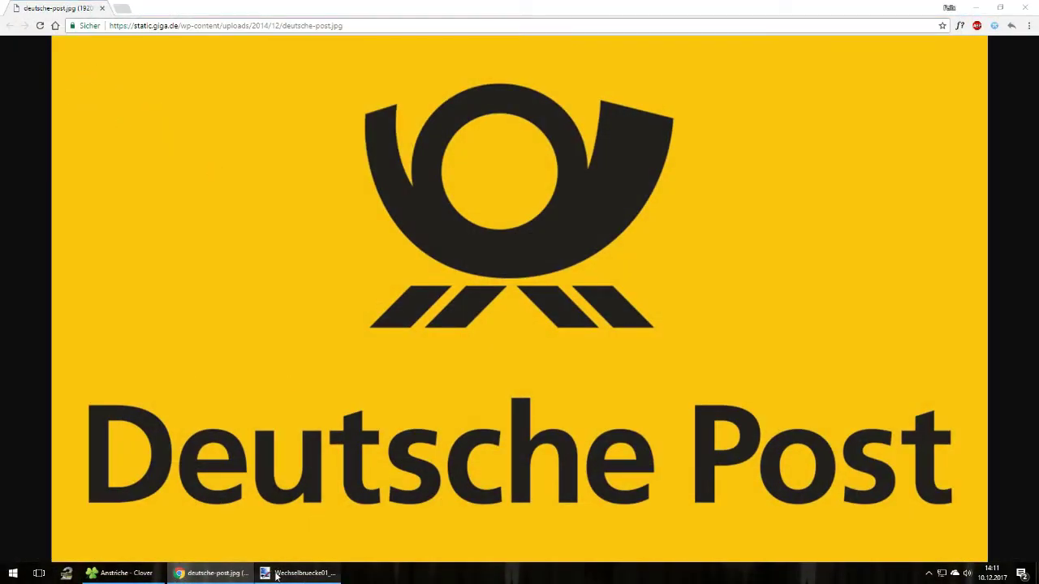
Create a new 1920 × 1080 px image, paste the Deutsche Post logo into it, and deselect it
left_click(9, 34)
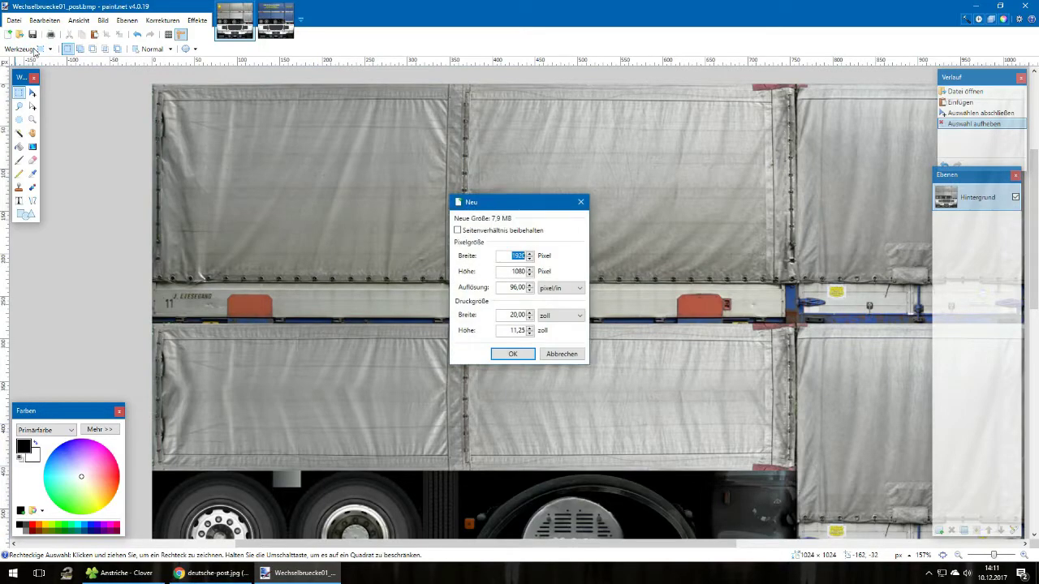
key("Return")
key("ctrl+v")
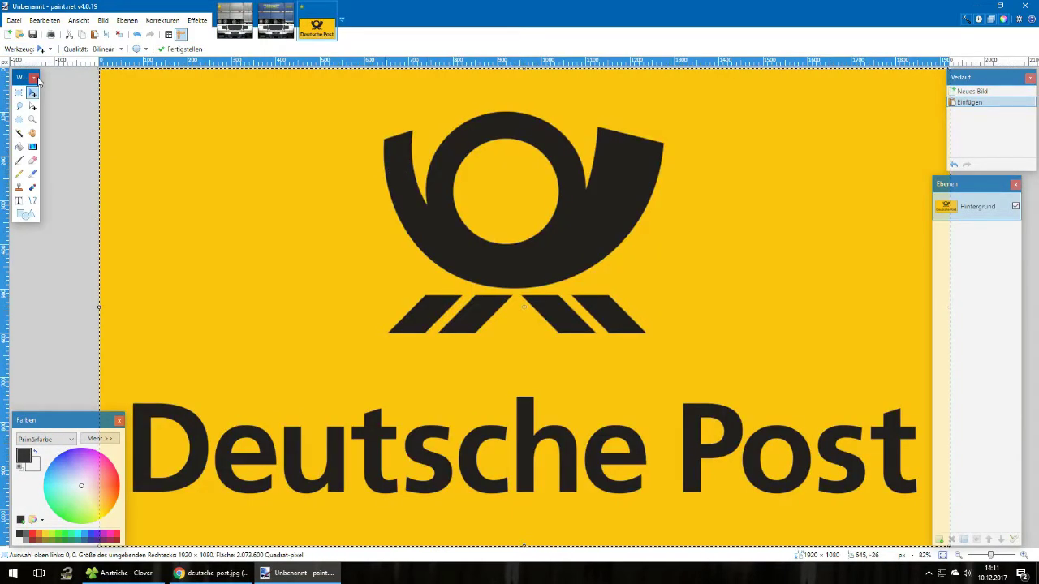
left_click(18, 92)
left_click(130, 120)
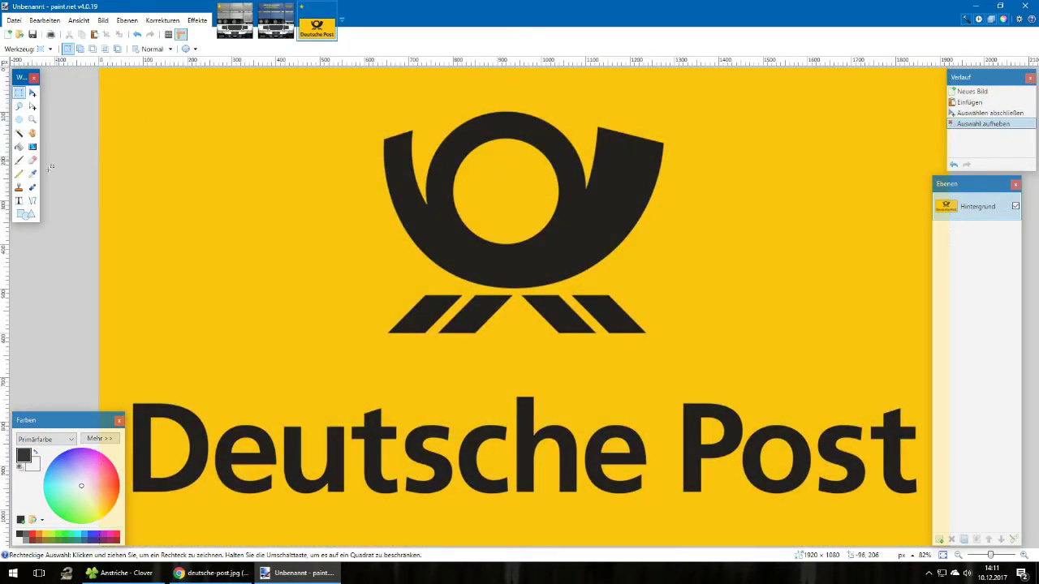
Pick the yellow of the Deutsche Post logo as the primary colour and return to Wechselbruecke01_post.bmp
left_click(32, 173)
left_click(352, 188)
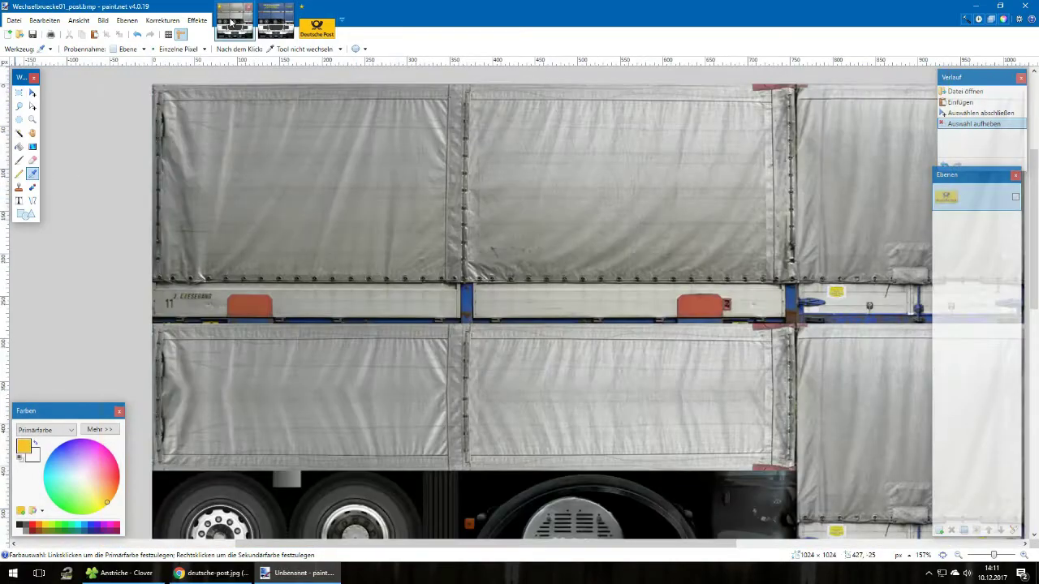
left_click(234, 21)
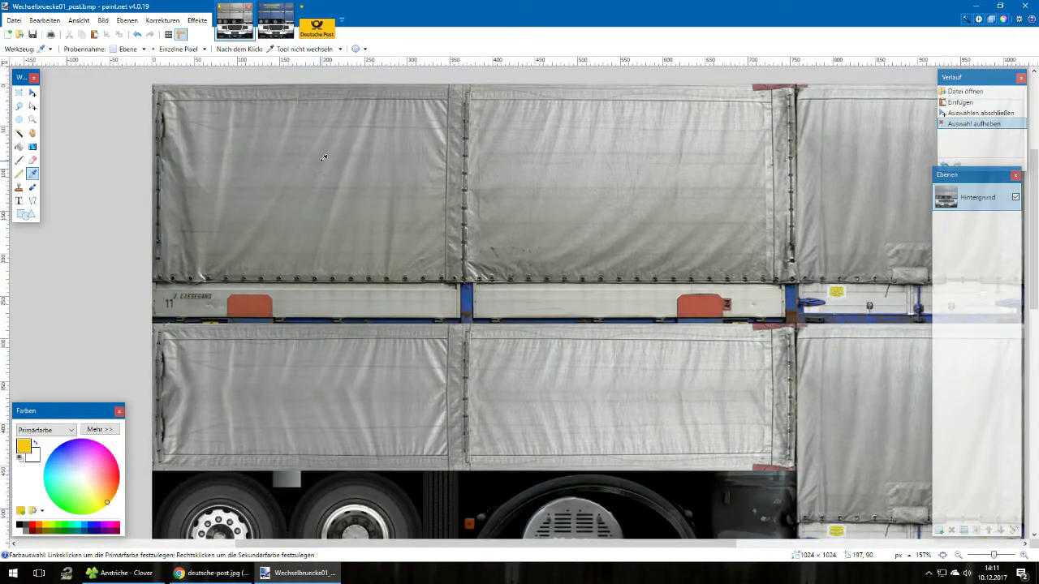
Activate the Shapes tool and set it to draw filled rectangles
left_click(31, 214)
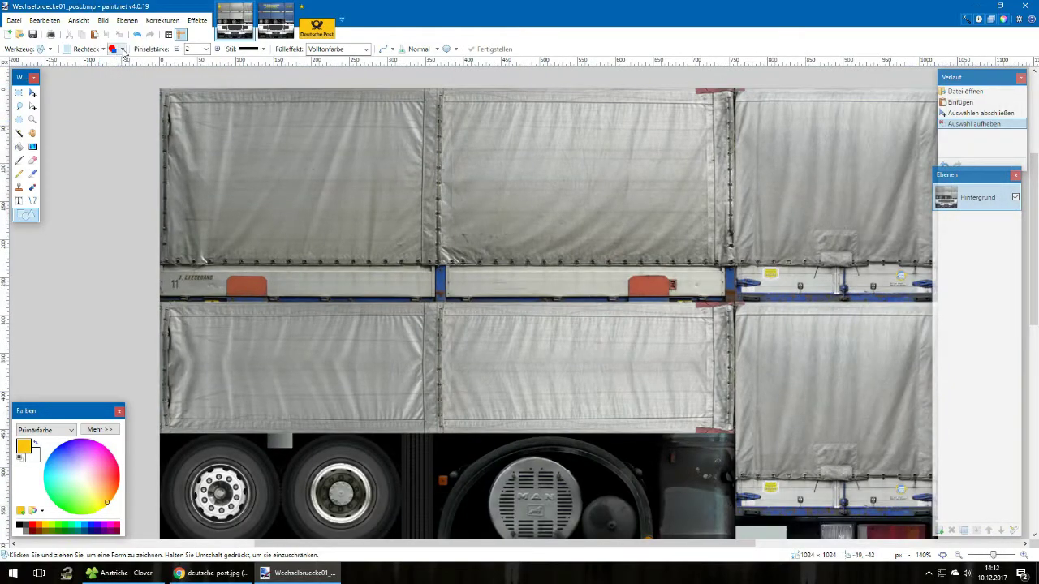
left_click(123, 50)
left_click(203, 73)
left_click_drag(153, 82, 189, 98)
left_click(119, 101)
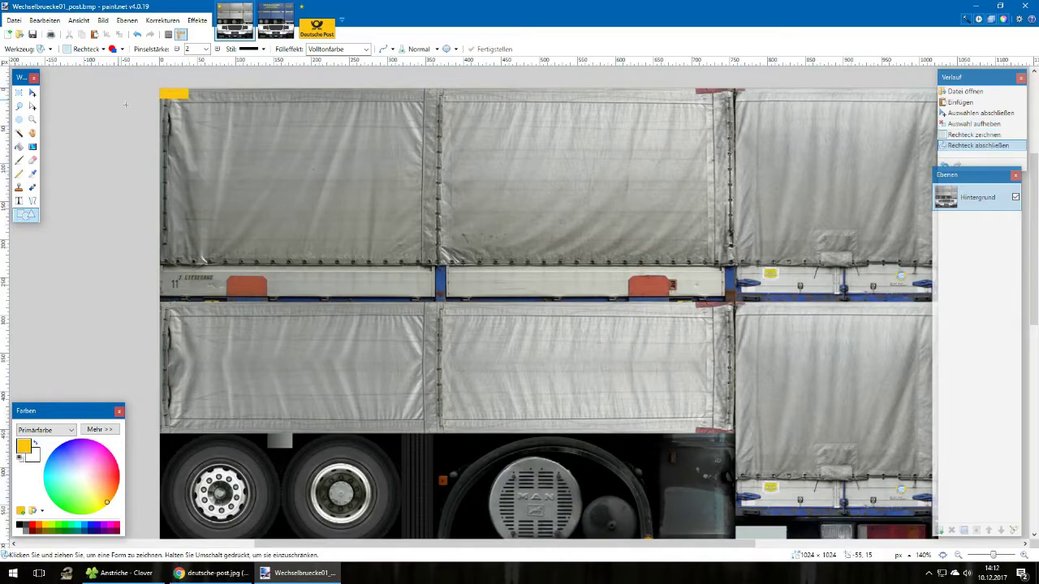
key("ctrl+z")
key("ctrl+z")
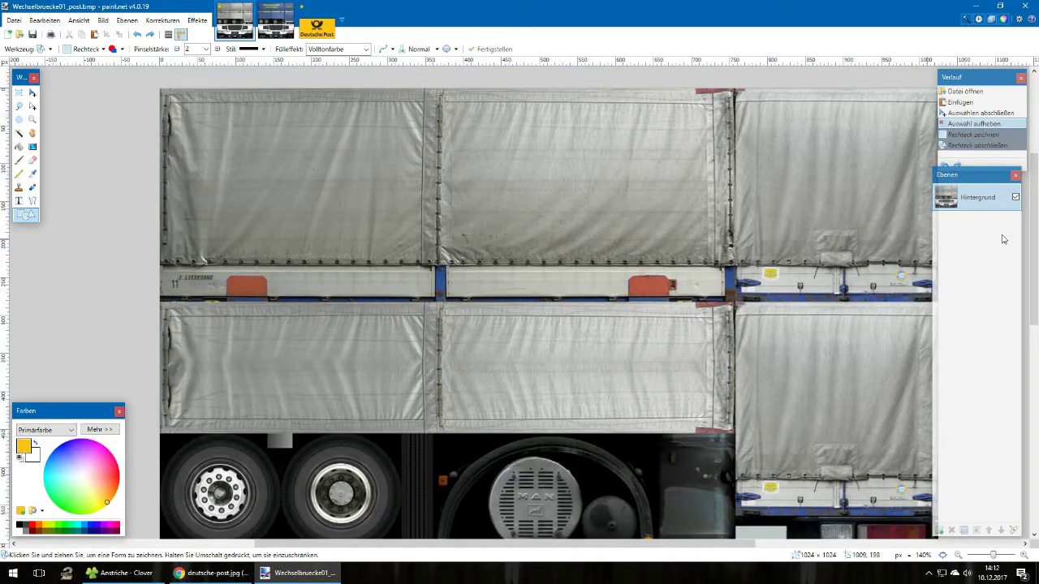
Add a new layer, move it below Hintergrund, and set the Hintergrund layer's blend mode to Multiplizieren
left_click(940, 530)
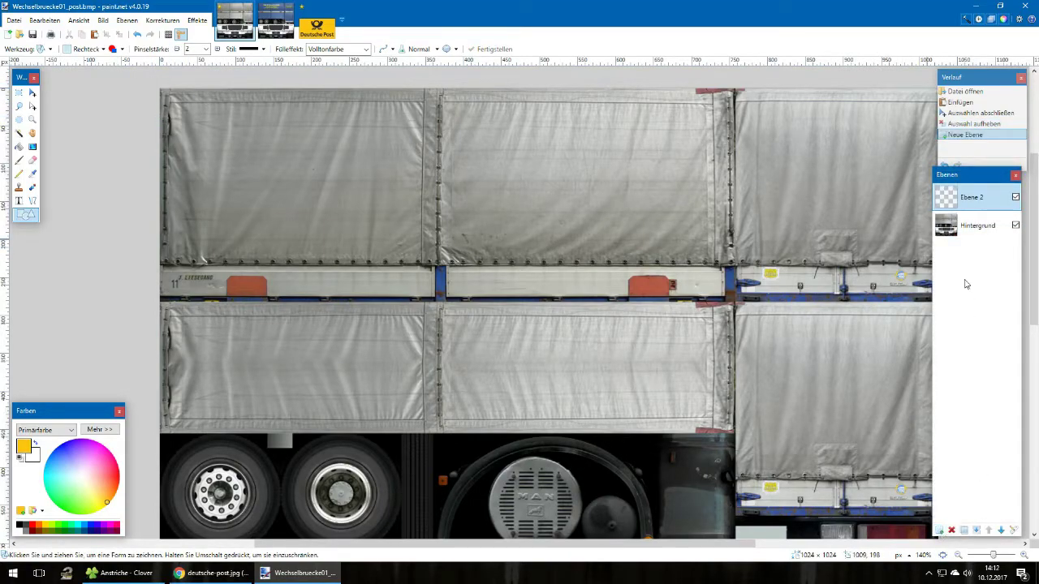
left_click(1001, 530)
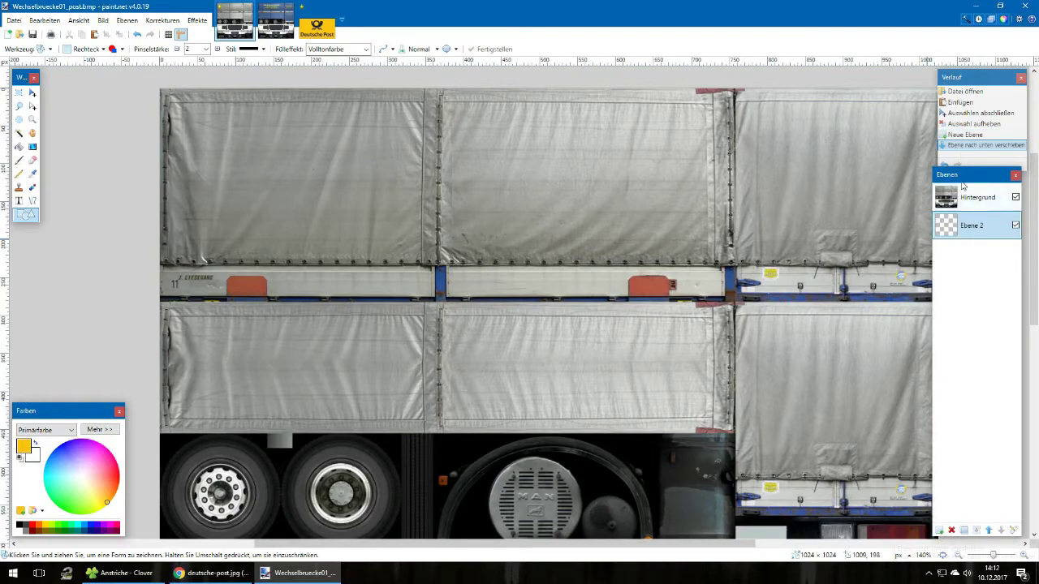
double_click(978, 197)
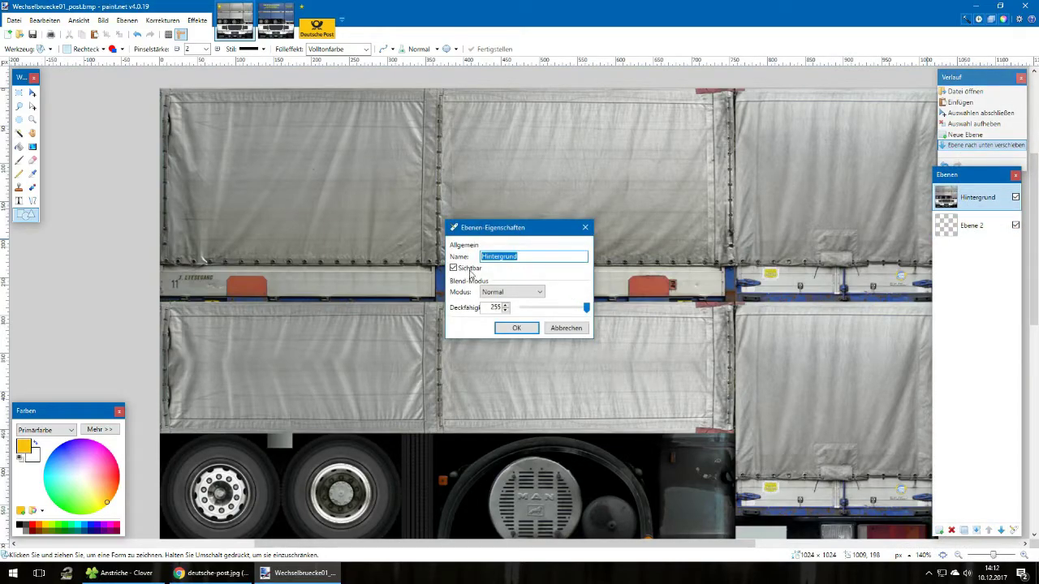
left_click(521, 292)
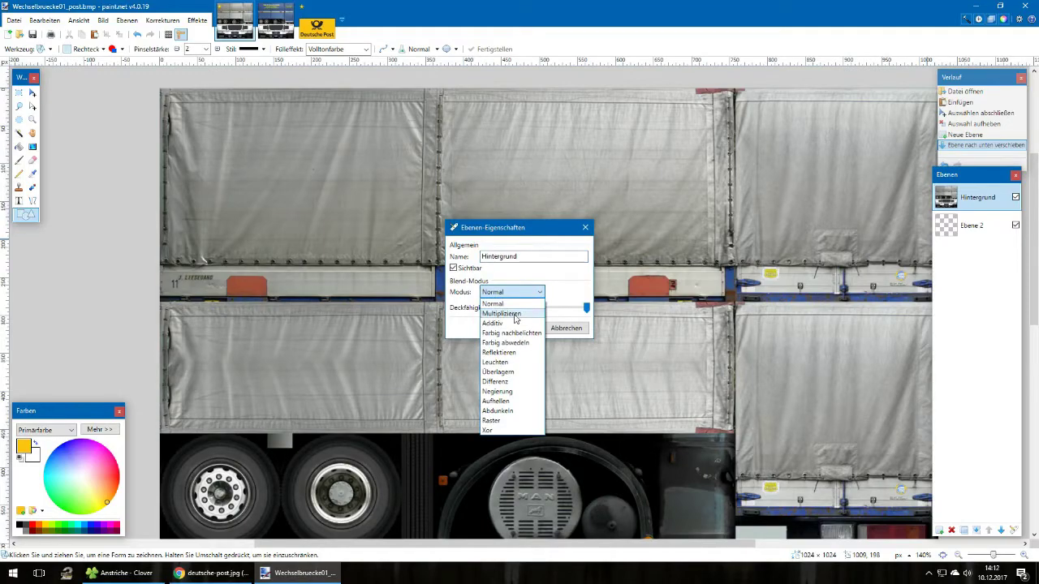
left_click(516, 332)
left_click(514, 327)
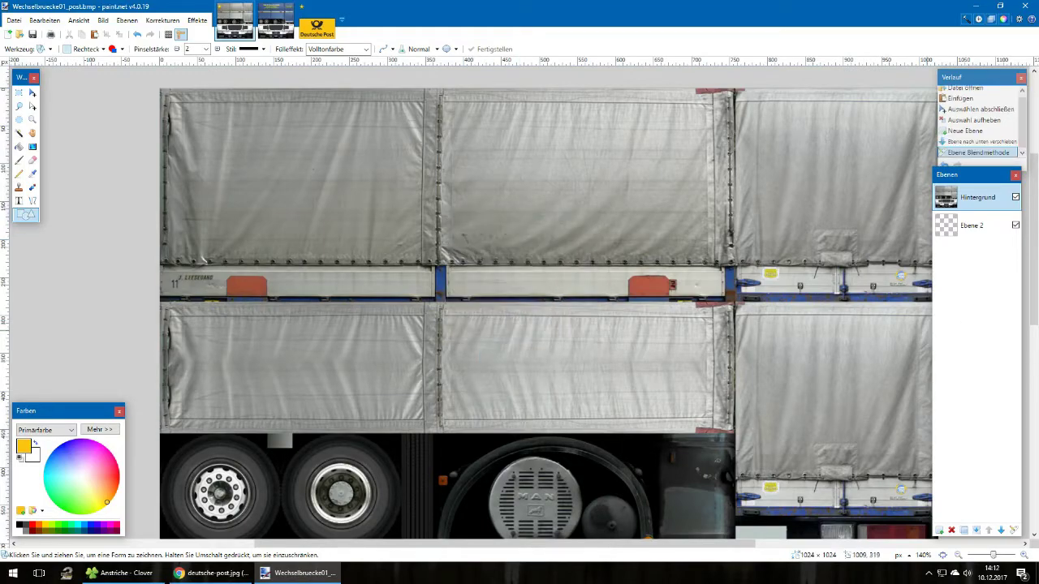
Rename the new empty layer as Farbe
left_click(967, 230)
double_click(983, 232)
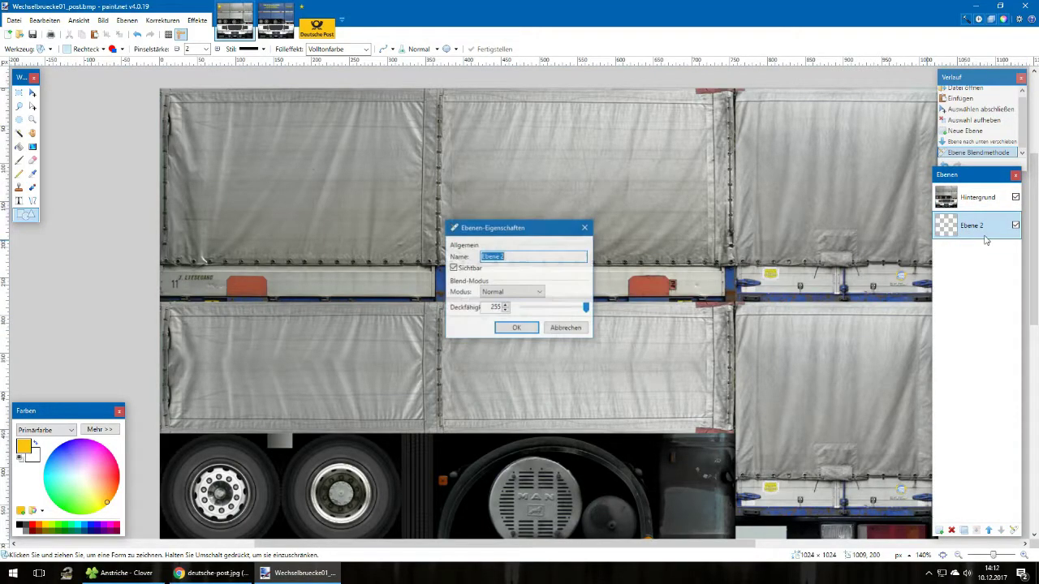
type("Farbe")
key("Return")
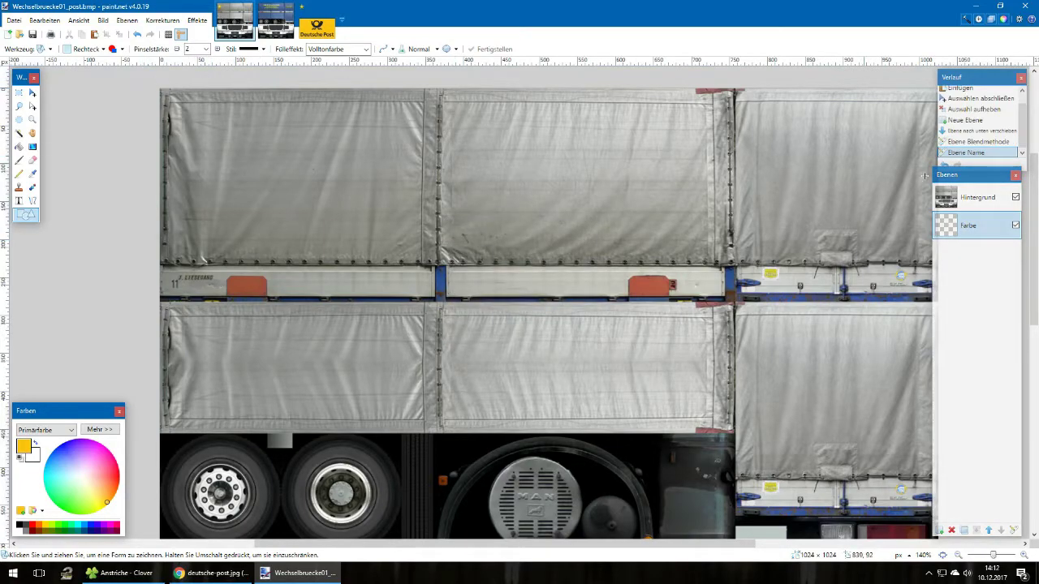
Draw a yellow rectangle about 1038 × 236 px on the Farbe layer, covering the entire upper row of tarpaulins
left_click_drag(150, 86, 730, 265)
left_click_drag(731, 176, 934, 176)
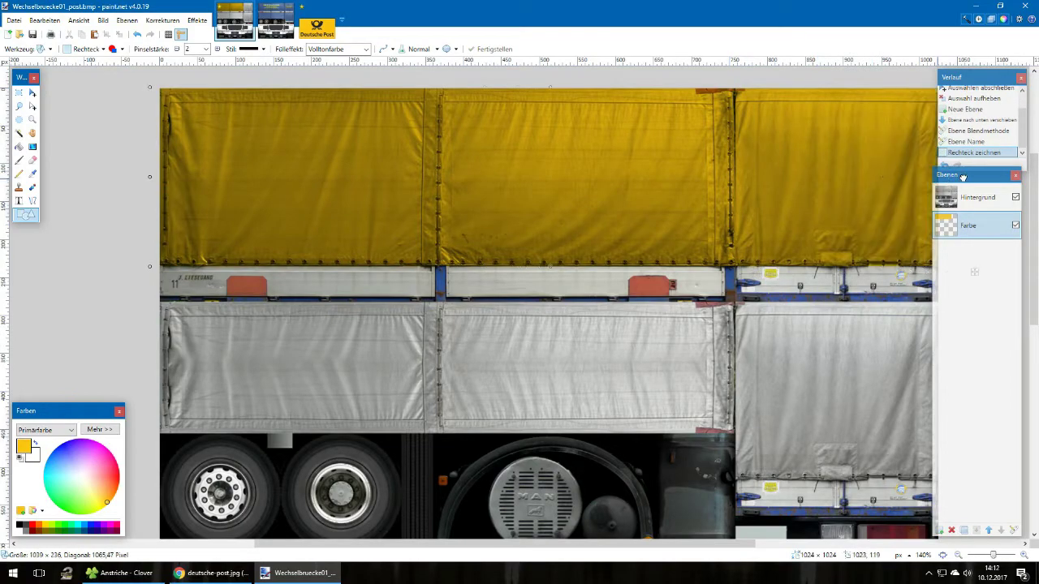
left_click_drag(1011, 174, 951, 176)
scroll(879, 239, "right", 3)
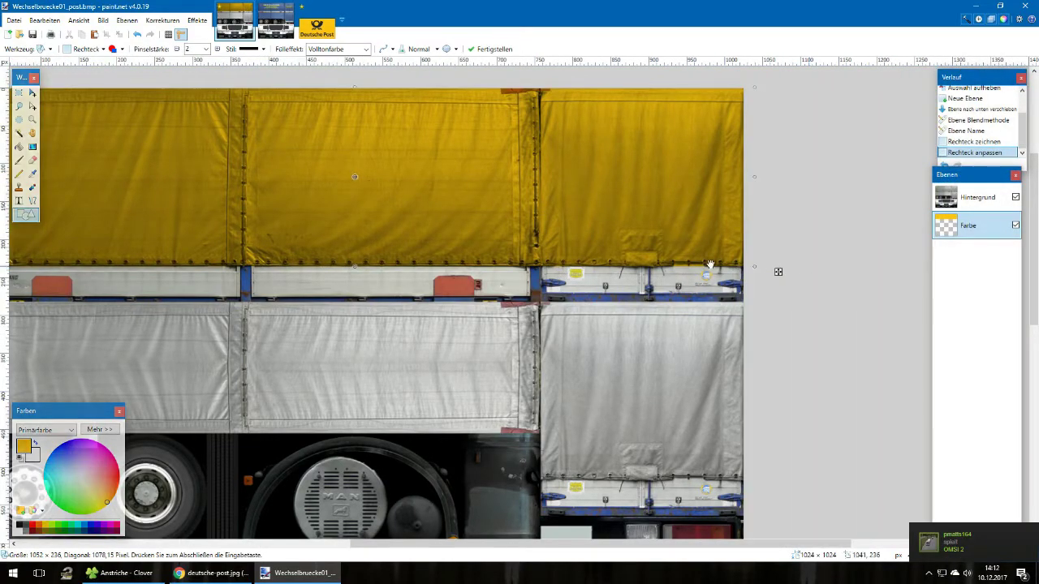
left_click_drag(756, 177, 744, 177)
scroll(476, 263, "down", 3)
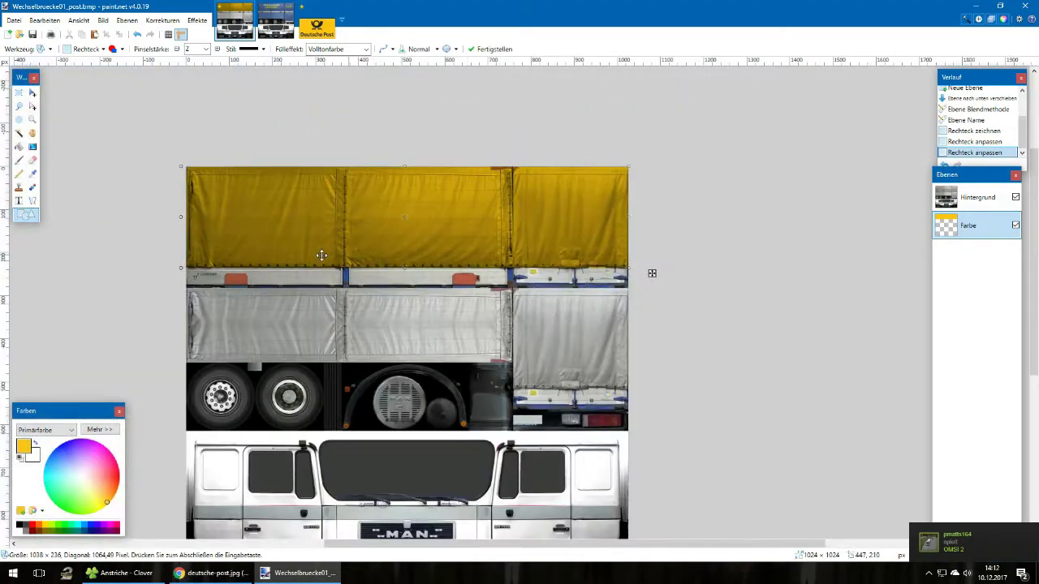
scroll(372, 264, "left", 2)
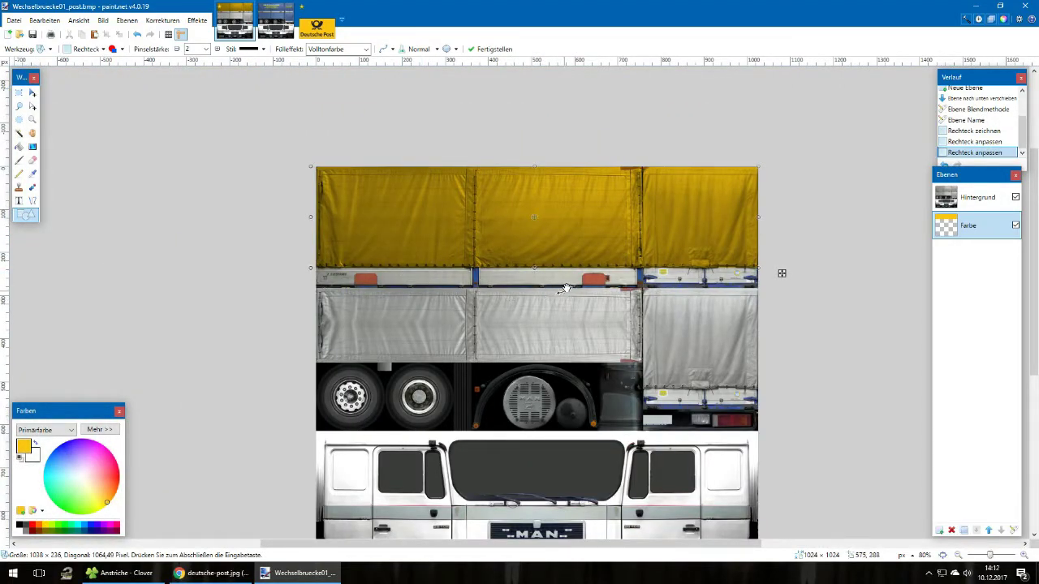
scroll(377, 281, "up", 5)
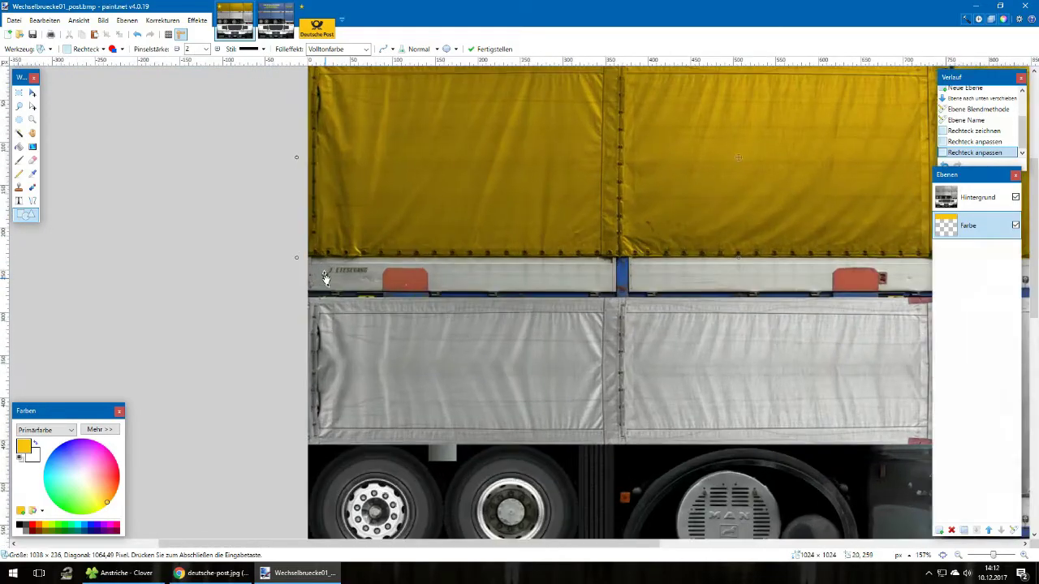
scroll(602, 264, "up", 1)
scroll(602, 264, "right", 8)
scroll(602, 262, "right", 10)
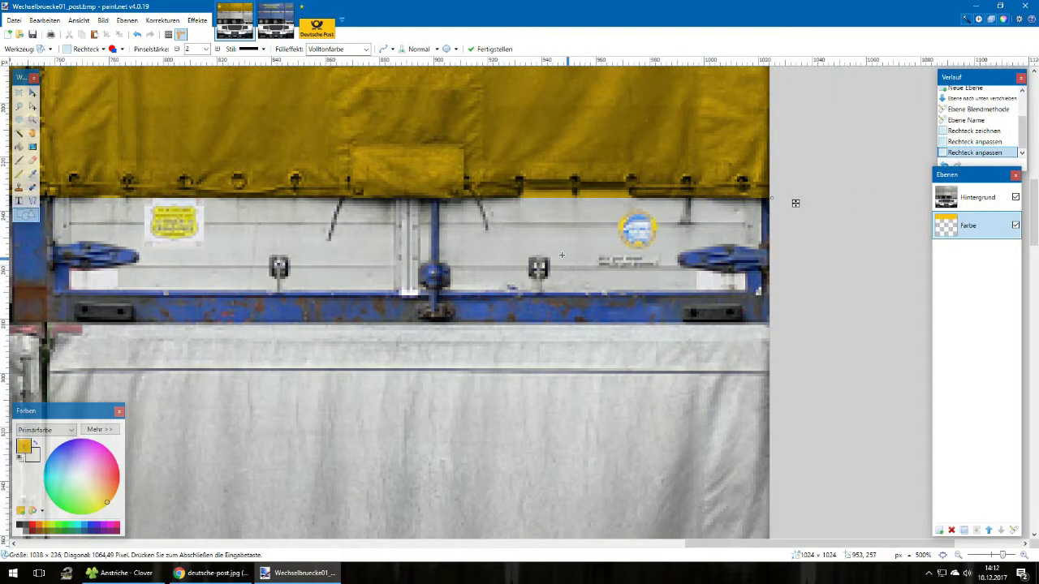
scroll(602, 262, "down", 6)
scroll(561, 255, "down", 2)
key("Return")
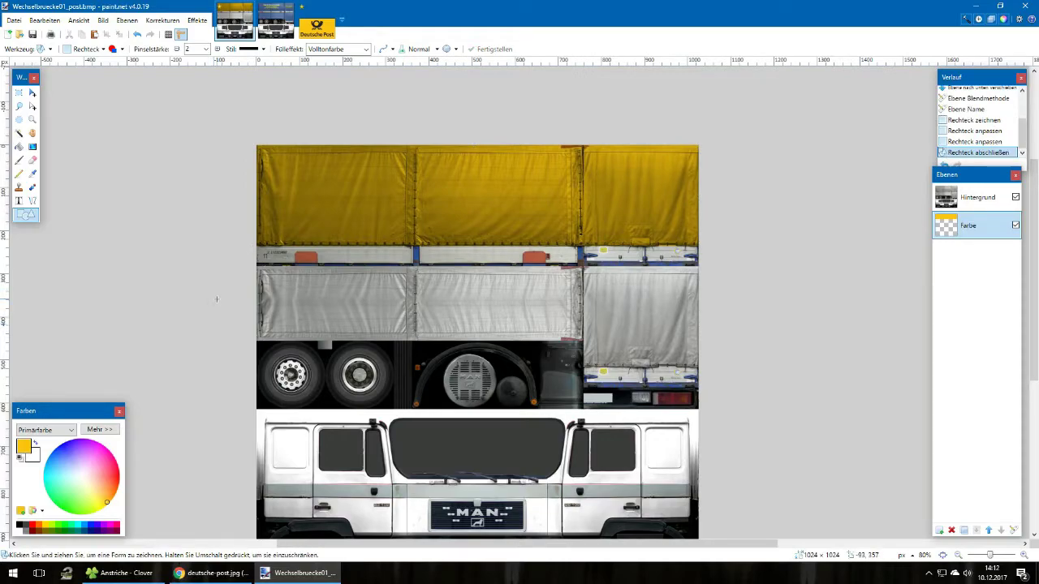
Draw a yellow rectangle about 755 × 175 px on the Farbe layer, covering the lower side tarpaulins above the wheels
scroll(271, 252, "up", 5)
left_click_drag(260, 137, 543, 513)
scroll(354, 452, "down", 2)
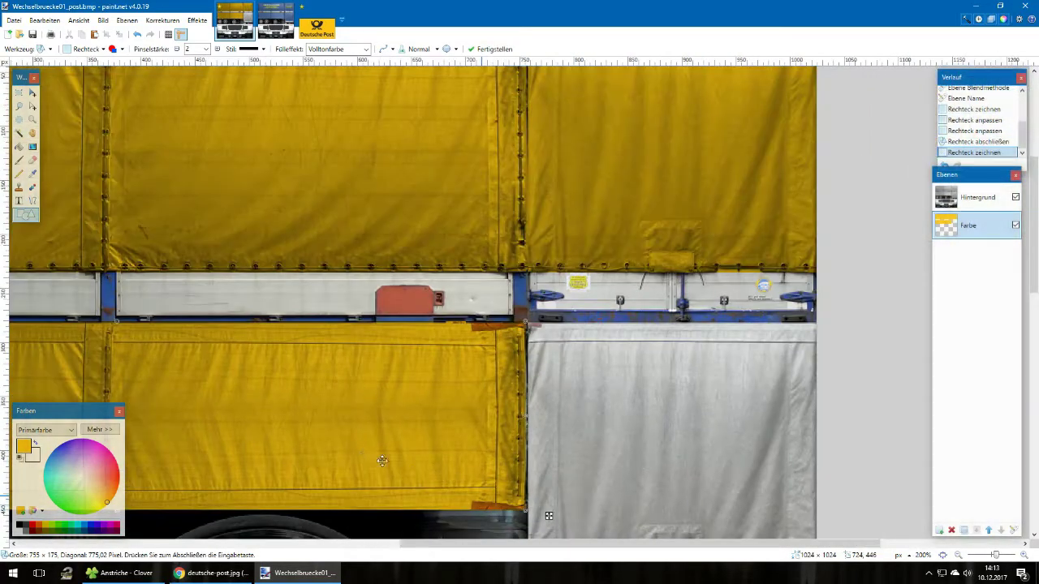
scroll(355, 452, "down", 4)
scroll(434, 462, "down", 2)
scroll(434, 462, "right", 4)
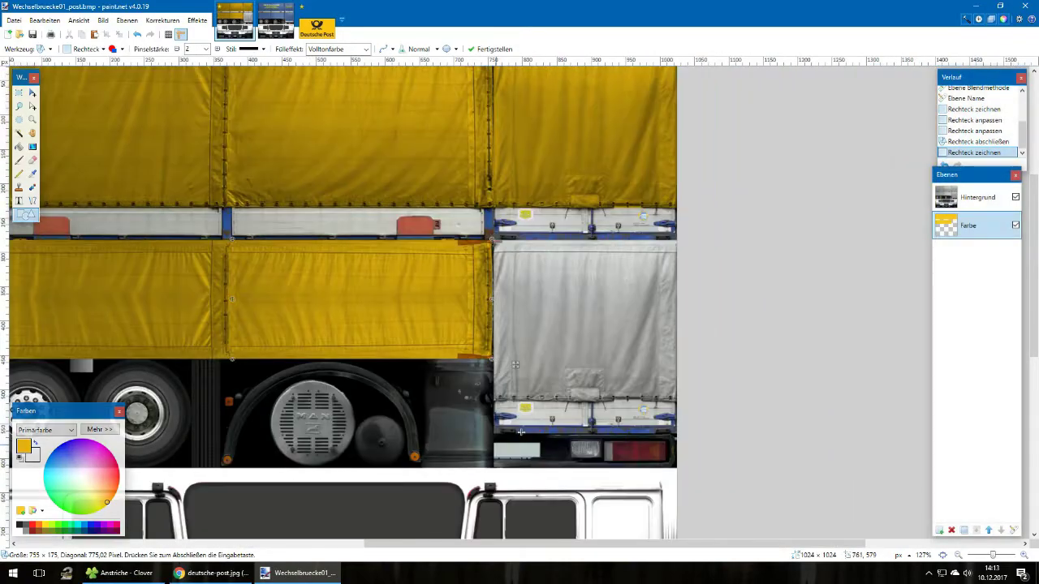
scroll(621, 349, "up", 4)
scroll(621, 349, "up", 4)
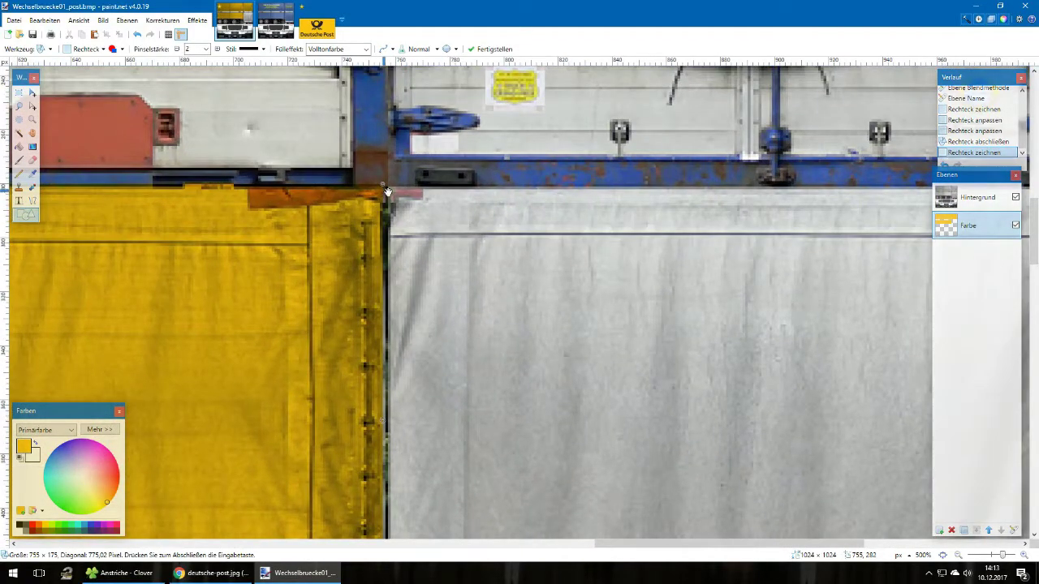
key("Return")
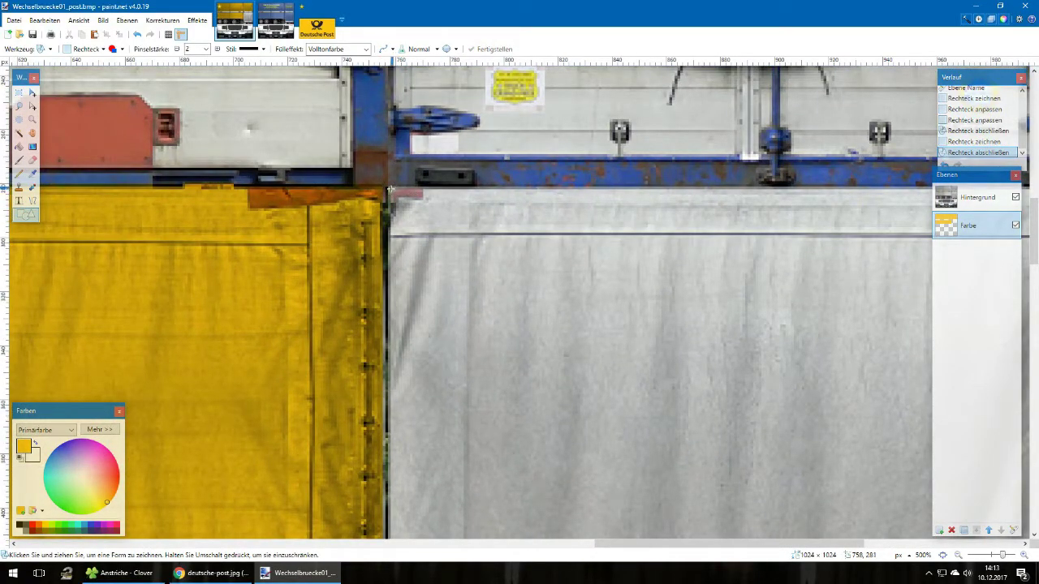
Draw a yellow rectangle about 307 × 236 px over the lower rear tarpaulin and align its upper edge with the tarpaulin
left_click_drag(391, 189, 1038, 141)
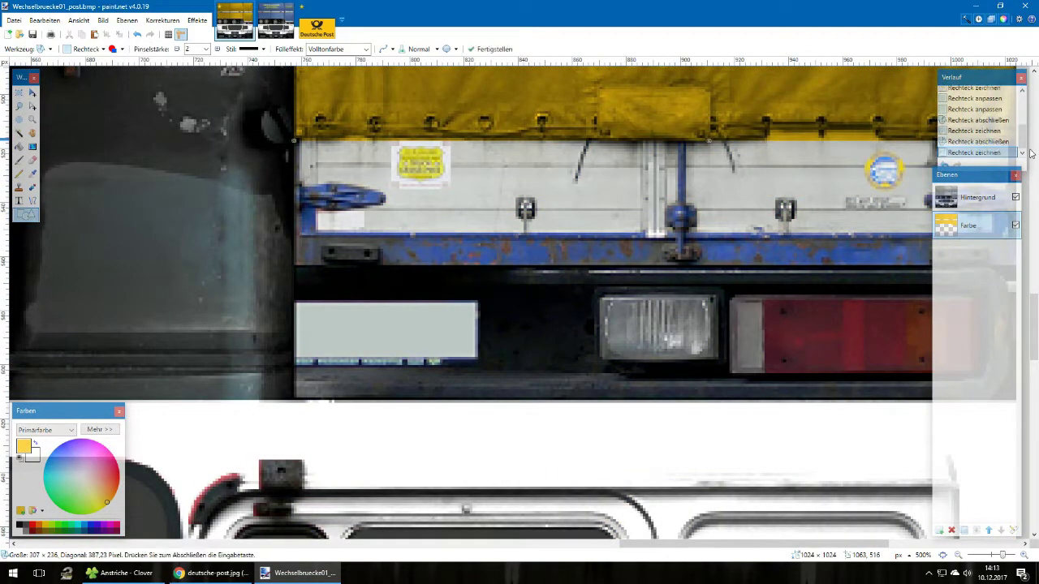
scroll(805, 186, "right", 2)
scroll(749, 186, "up", 11)
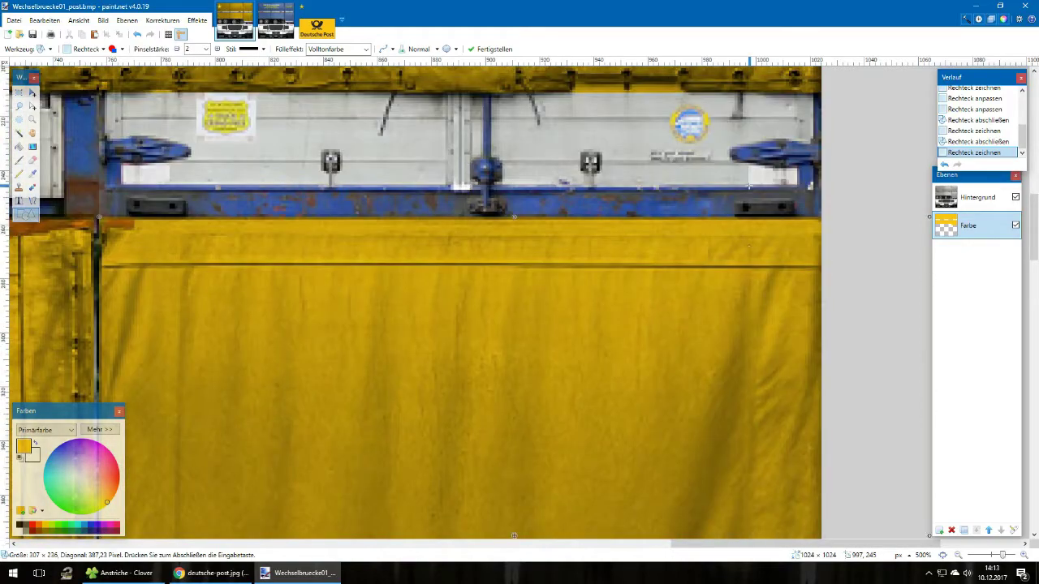
scroll(750, 186, "down", 1)
left_click_drag(515, 154, 517, 151)
scroll(412, 295, "left", 2)
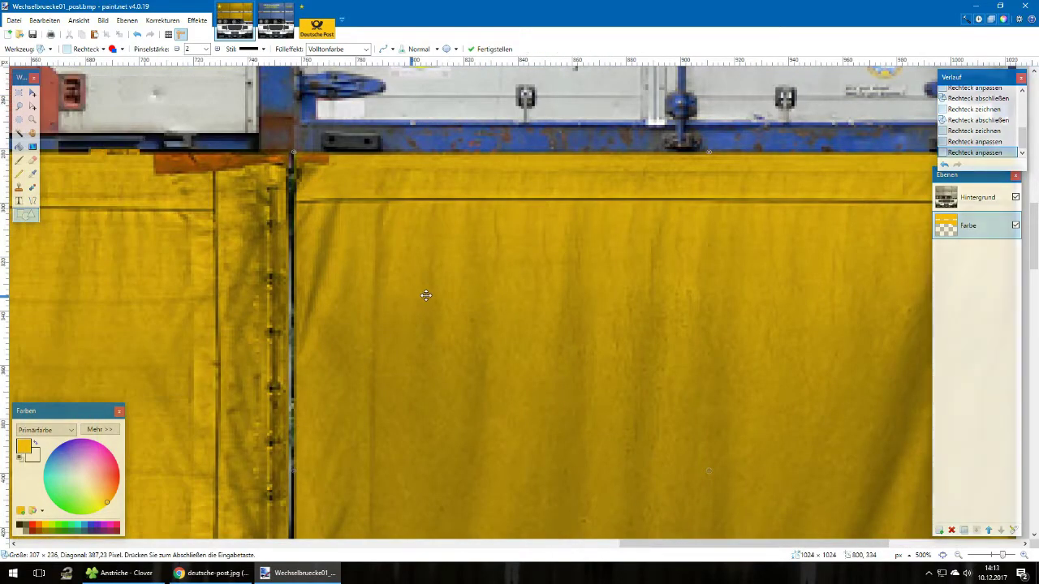
scroll(427, 296, "down", 4)
scroll(690, 349, "right", 3)
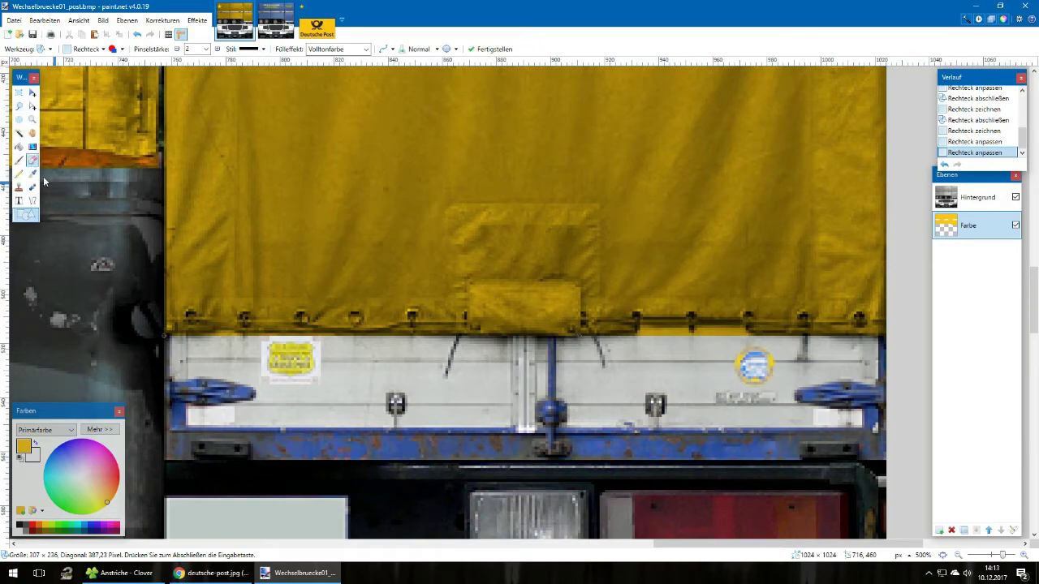
With the Eraser at brush size 4, remove the yellow spilling below the lower rear tarpaulin's bottom edge
left_click(32, 159)
left_click(146, 50)
left_click(147, 50)
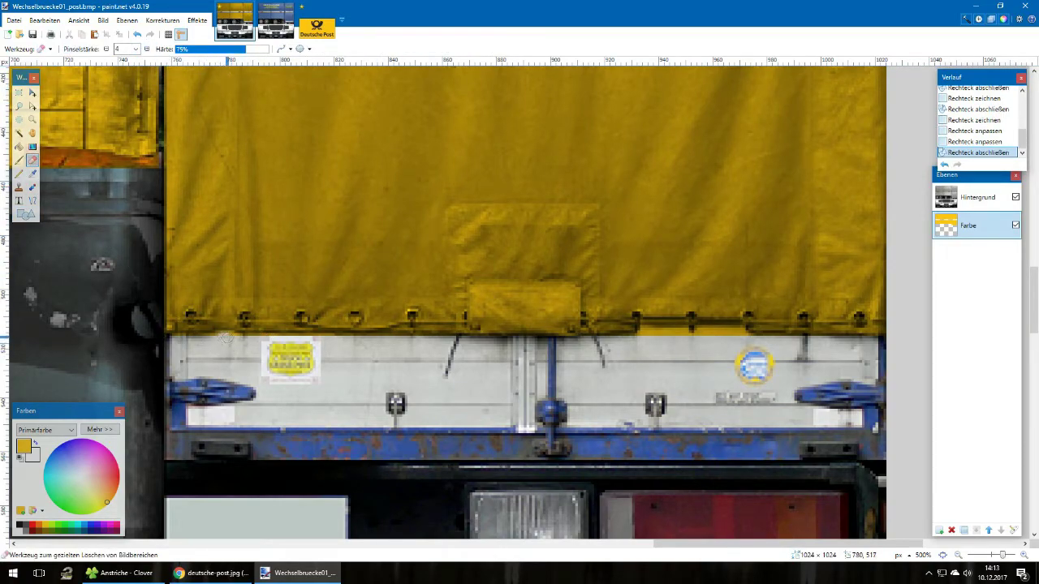
left_click(233, 338)
left_click(217, 337)
left_click(207, 346)
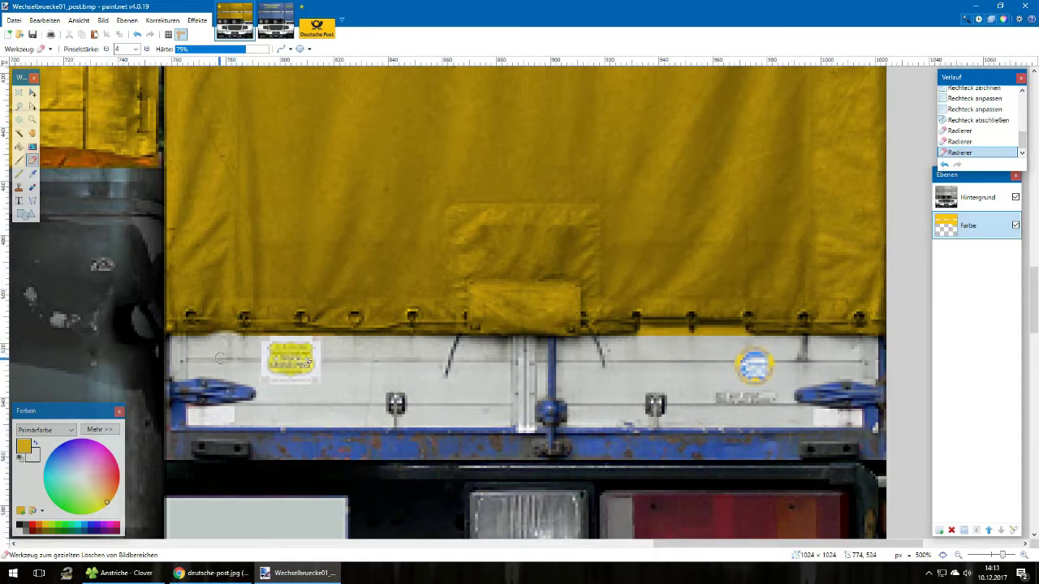
left_click(649, 335)
left_click_drag(651, 333, 722, 333)
left_click_drag(659, 335, 755, 337)
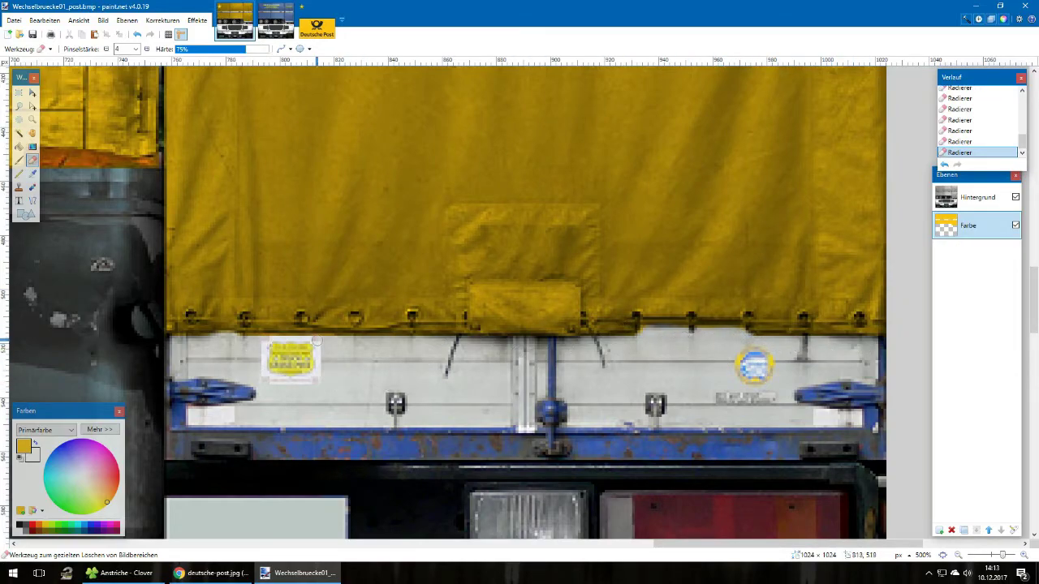
Erase the yellow strip spilling below the upper rear tarpaulin's bottom edge
scroll(370, 402, "down", 5)
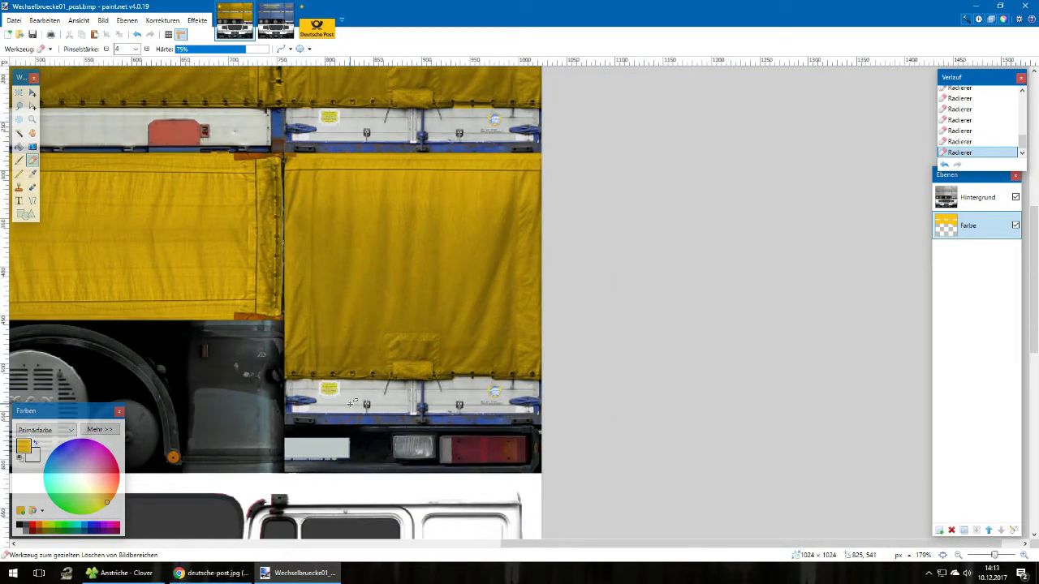
scroll(800, 203, "up", 6)
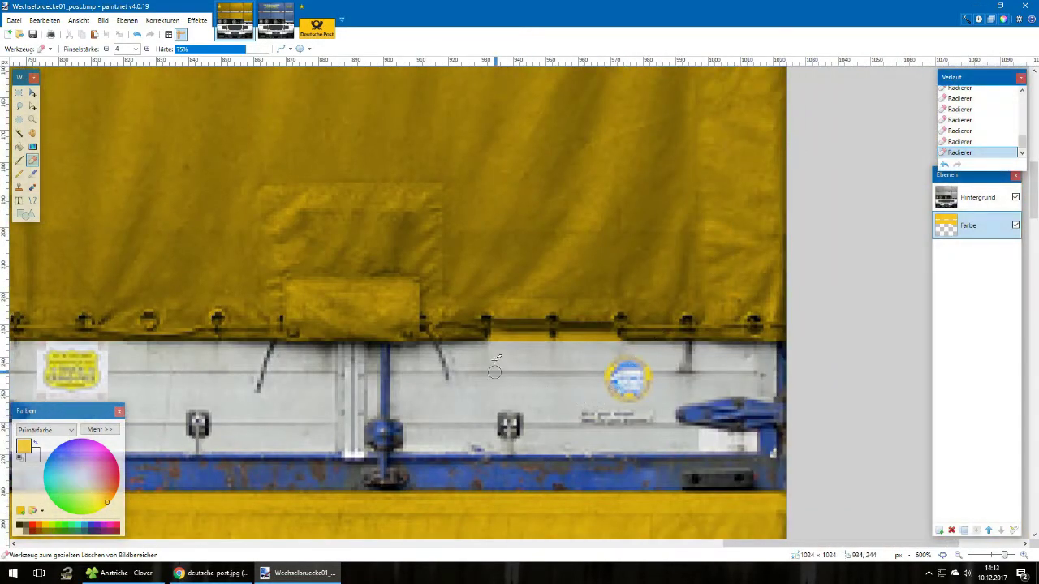
left_click_drag(488, 342, 621, 339)
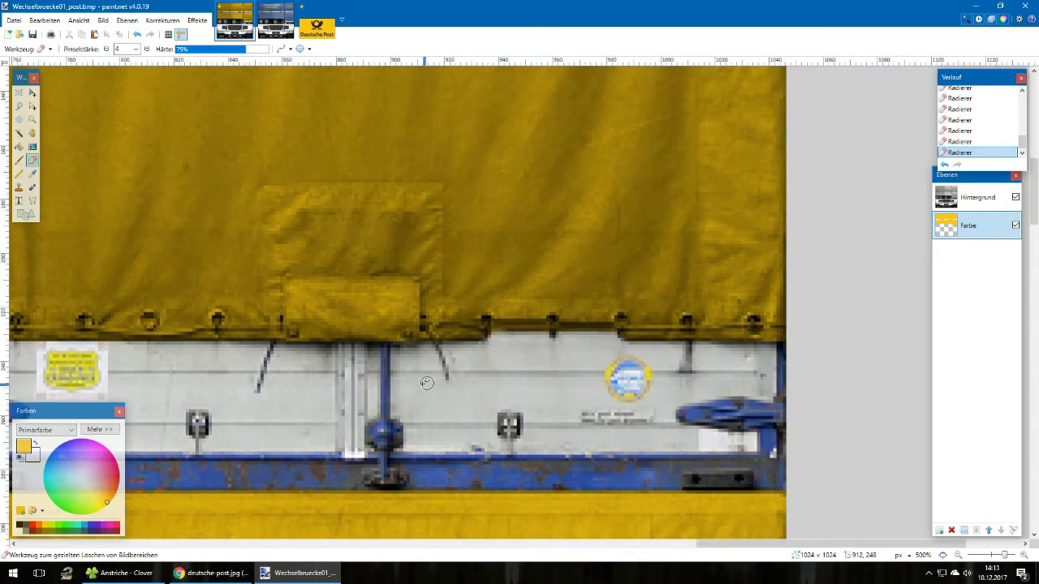
scroll(442, 386, "down", 4)
scroll(459, 400, "up", 6)
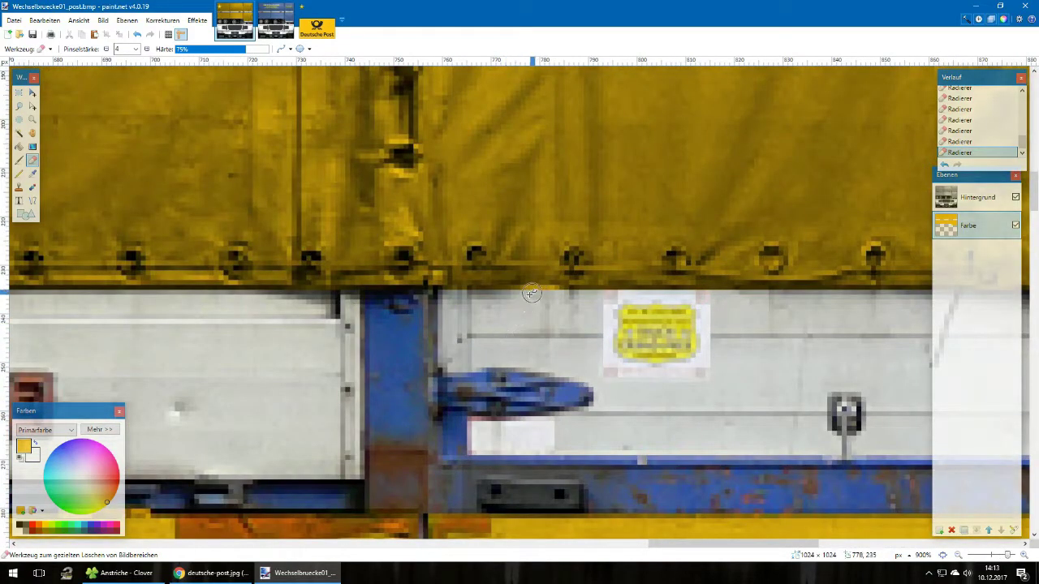
scroll(514, 298, "down", 8)
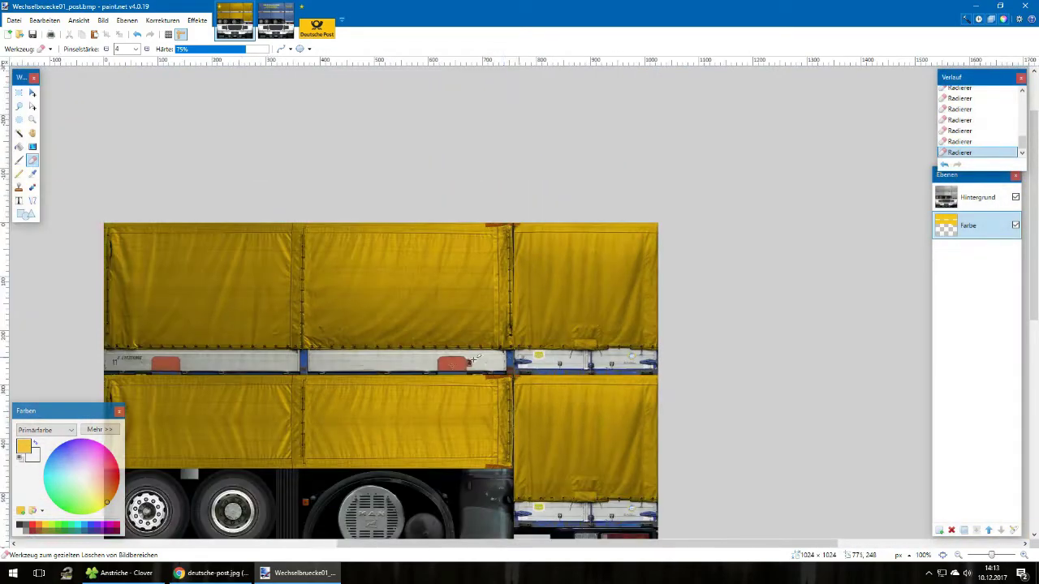
scroll(389, 369, "down", 5)
scroll(389, 369, "down", 1)
scroll(390, 381, "up", 2)
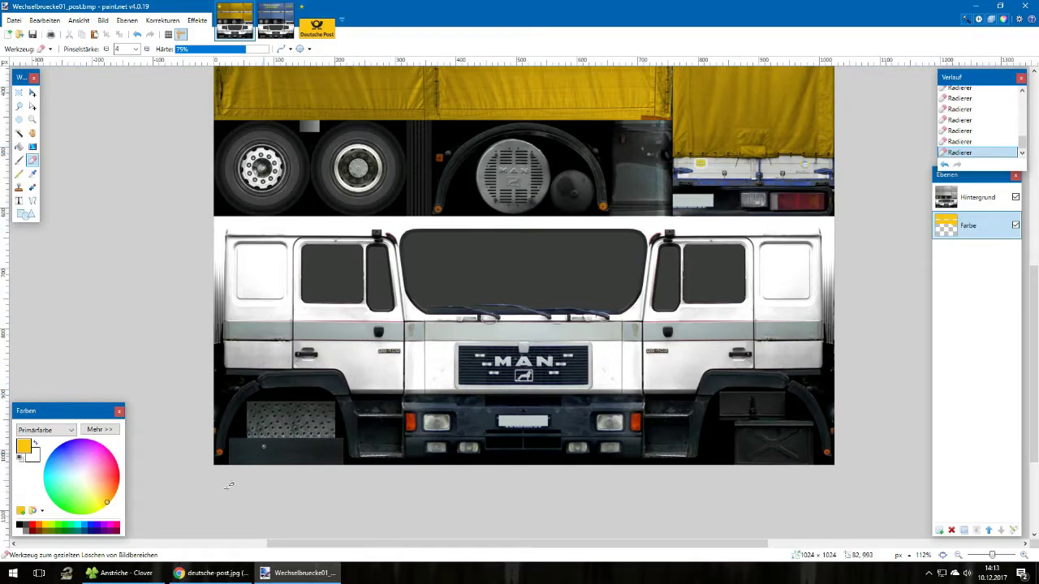
left_click(159, 577)
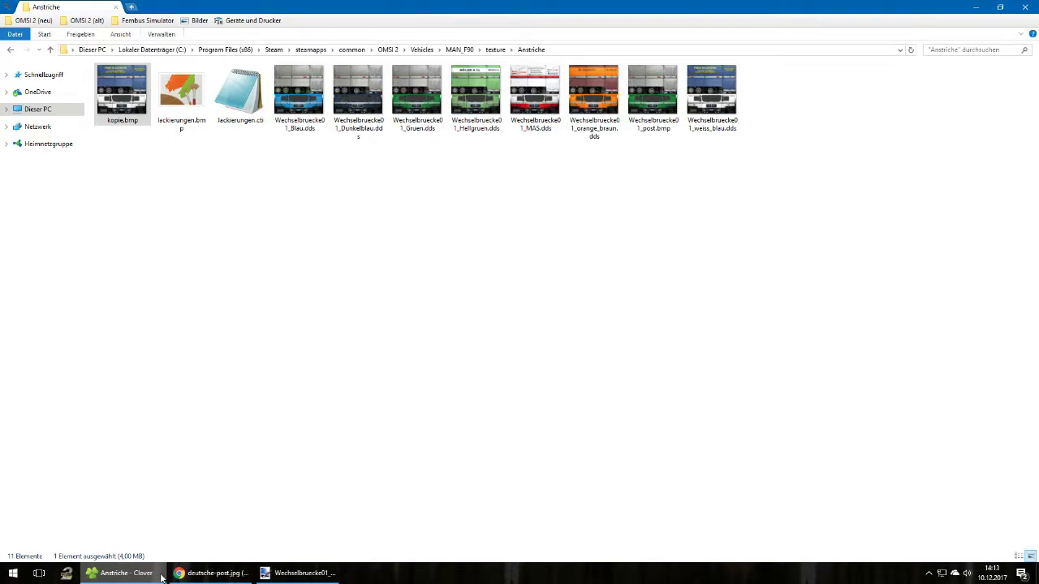
left_click(335, 574)
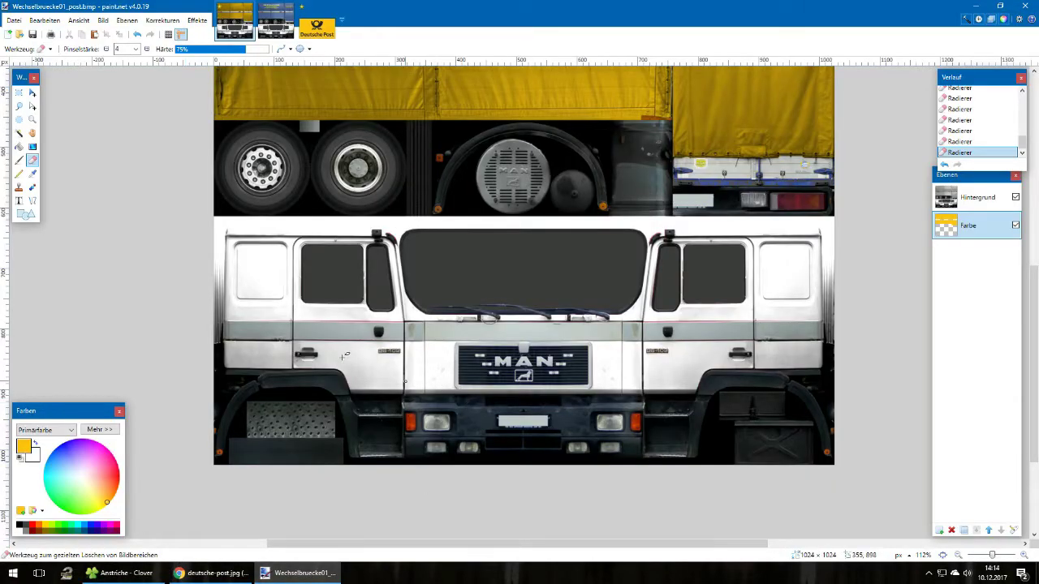
Draw a yellow rectangle about 1077 × 175 px on the Farbe layer, covering the upper cab from the roof down to the grey stripe
scroll(324, 351, "up", 3)
scroll(519, 340, "right", 2)
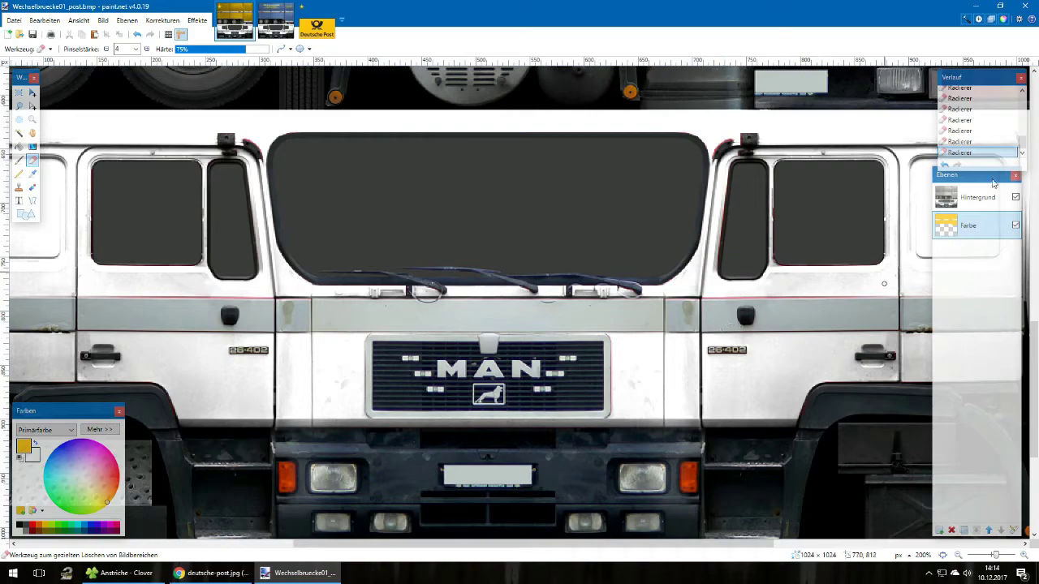
scroll(366, 218, "up", 1)
left_click(26, 214)
scroll(324, 261, "down", 2)
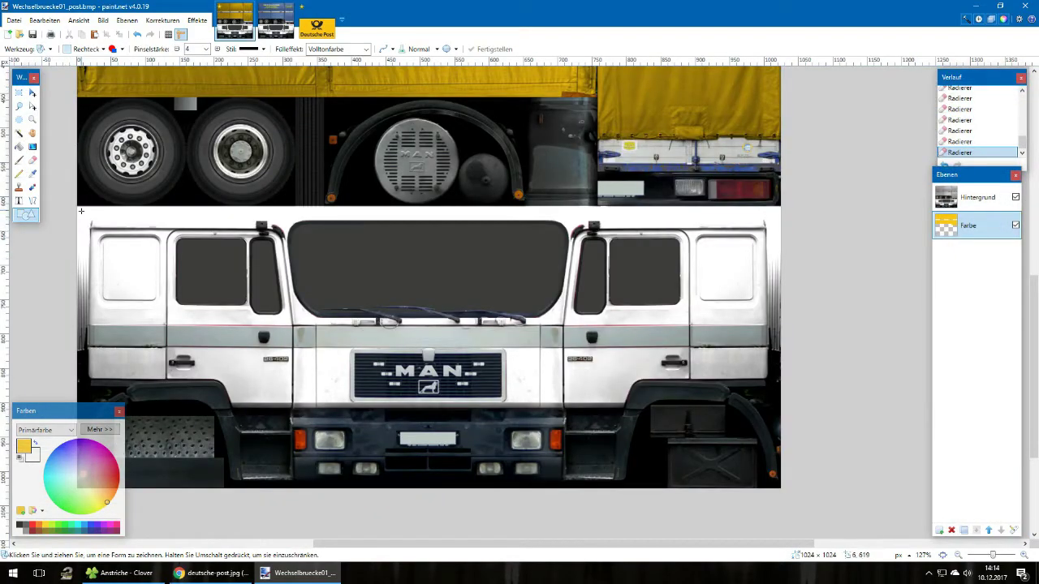
scroll(73, 223, "up", 2)
scroll(61, 219, "up", 2)
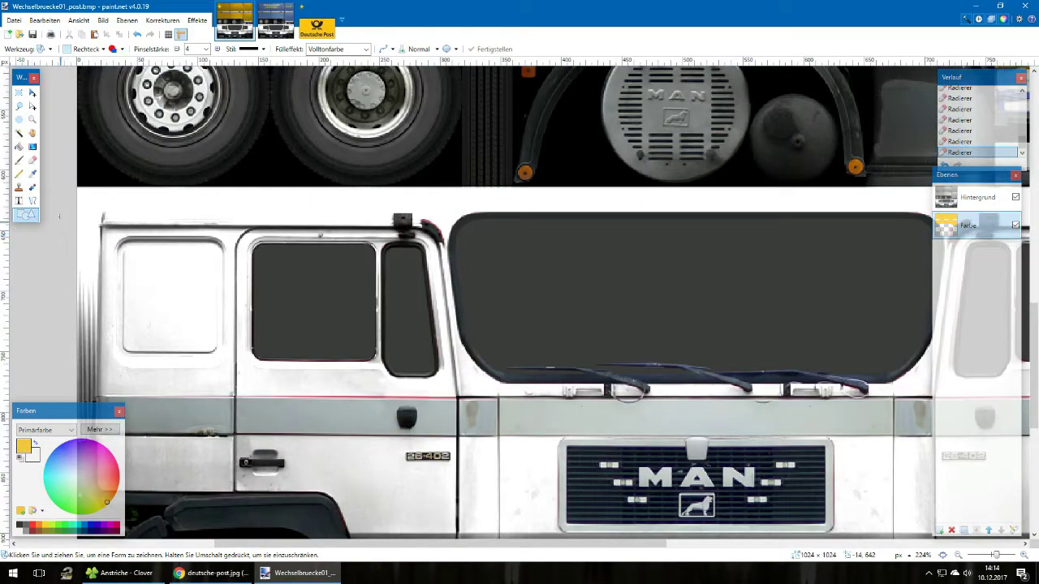
mouse_move(64, 192)
left_mouse_down()
mouse_move(362, 336)
mouse_move(332, 304)
left_mouse_up()
left_click_drag(362, 341, 554, 404)
left_click_drag(569, 296, 1008, 316)
scroll(277, 358, "down", 2)
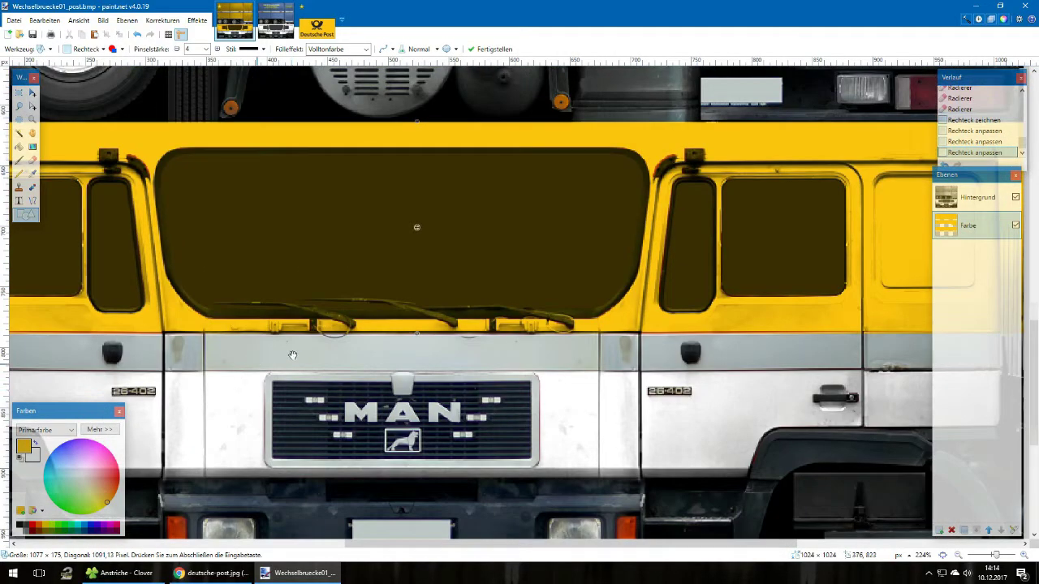
scroll(307, 358, "left", 4)
key("Return")
Draw a yellow rectangle about 1157 × 102 px over the lower cab and align its upper edge with the grey stripe's lower edge
mouse_move(46, 374)
left_mouse_down()
mouse_move(400, 430)
mouse_move(1038, 494)
left_mouse_up()
key("Return")
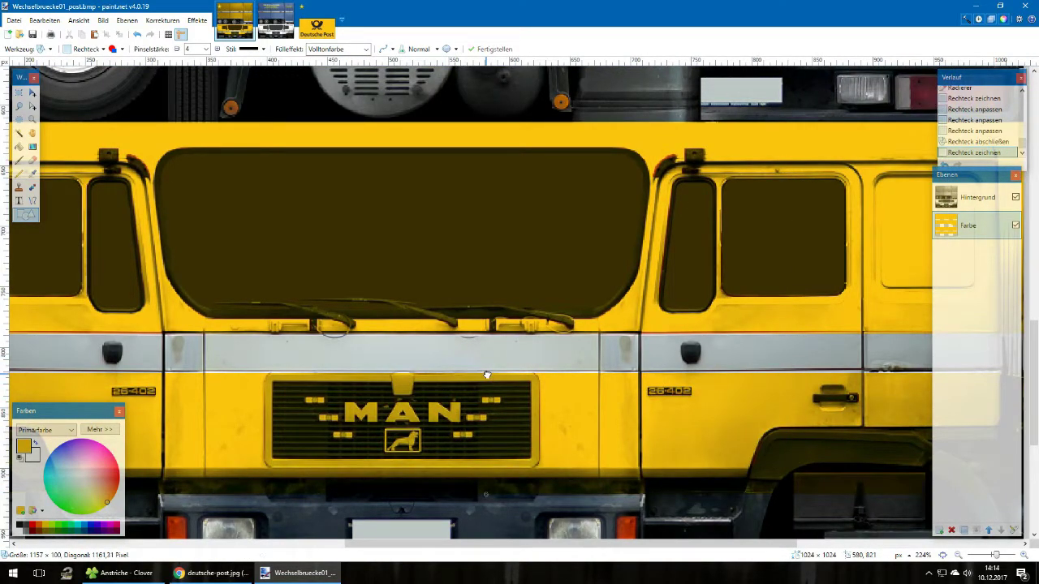
left_click_drag(487, 374, 486, 371)
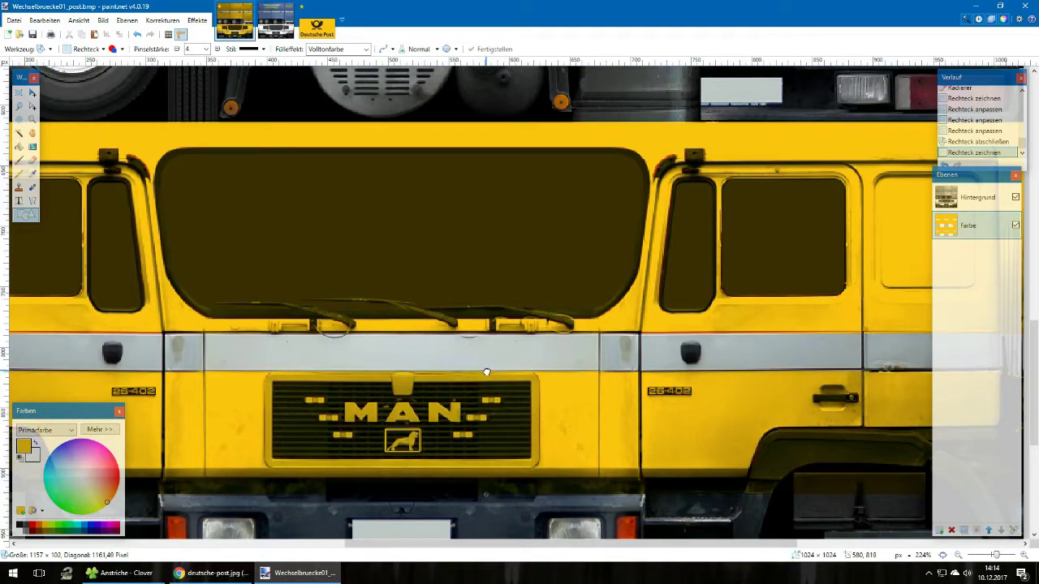
scroll(125, 357, "up", 5)
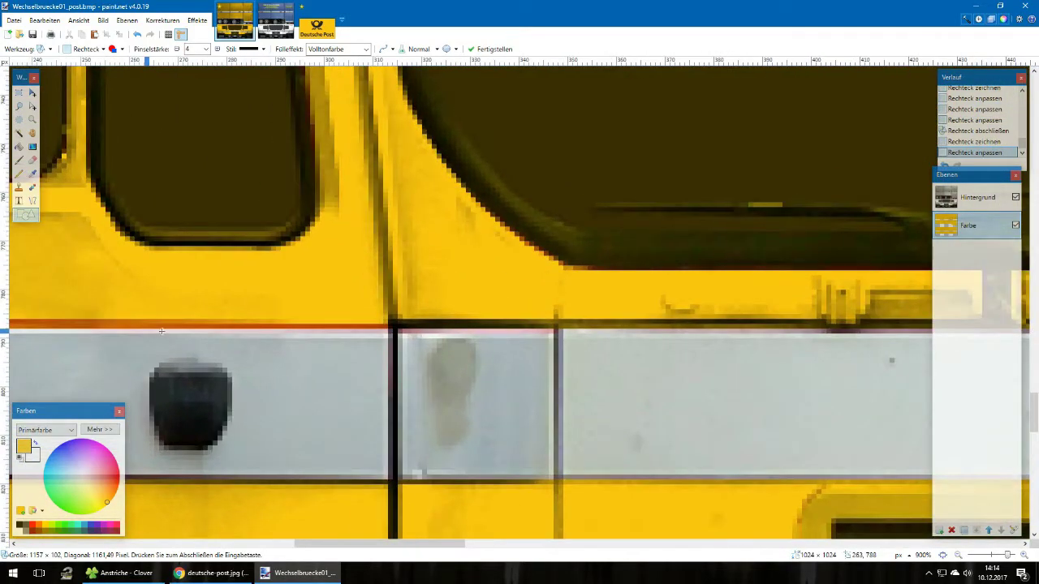
key("Return")
Examine the upper edge of the grey stripe along the cab's sides and front for leftover coloured lines
scroll(243, 325, "left", 10)
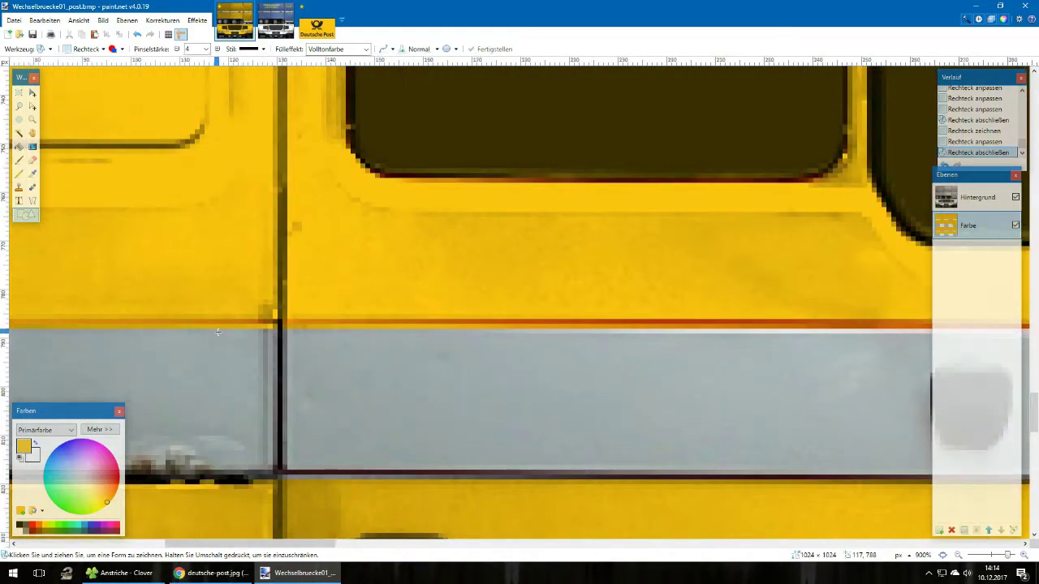
scroll(218, 332, "right", 10)
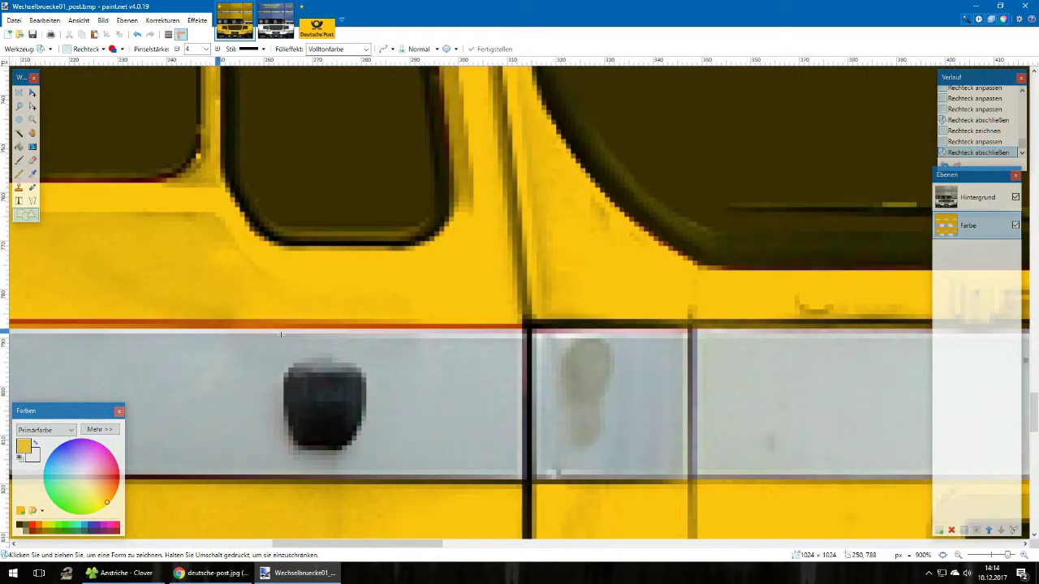
scroll(132, 271, "left", 4)
scroll(132, 271, "right", 12)
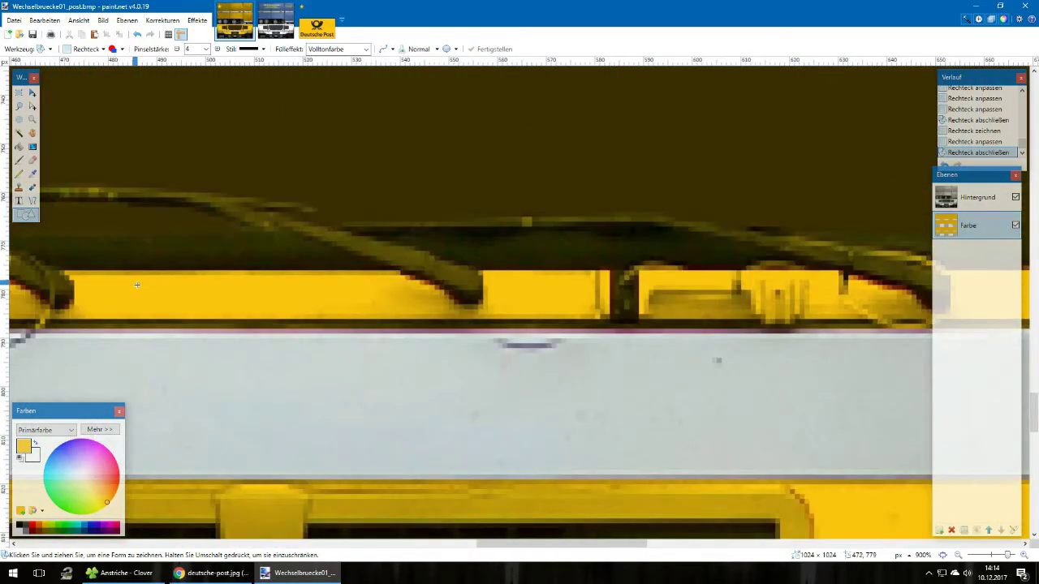
scroll(137, 284, "right", 10)
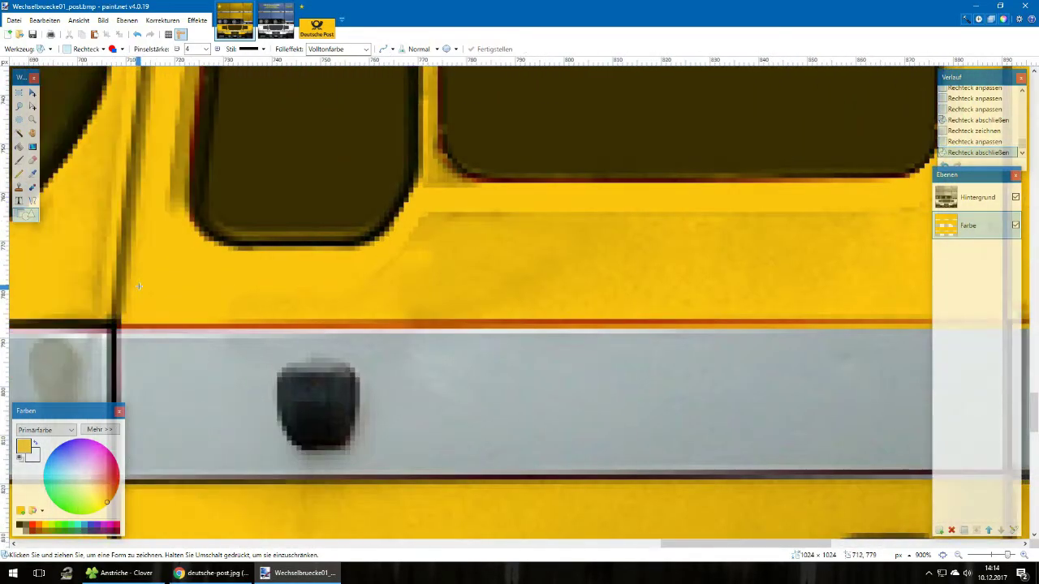
scroll(138, 286, "down", 5)
scroll(150, 308, "up", 4)
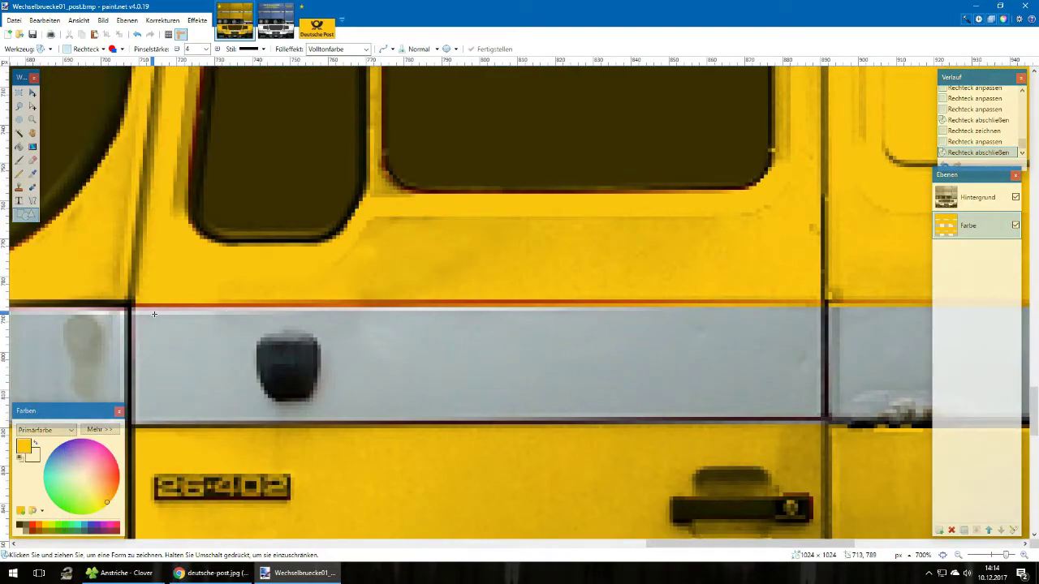
Pick the body colour below the driver-door window on the Hintergrund layer as the primary colour
left_click(973, 195)
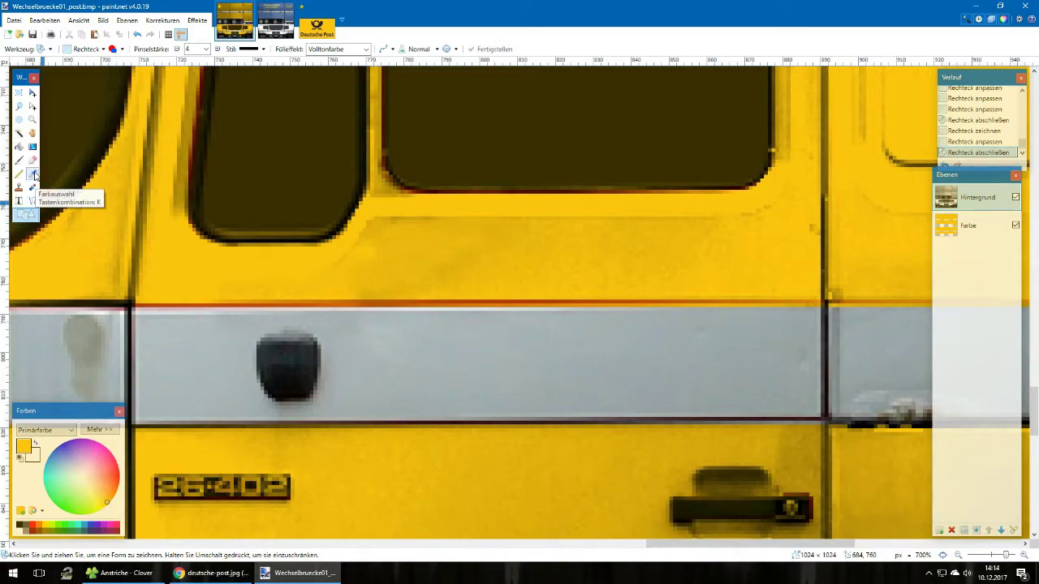
left_click(32, 174)
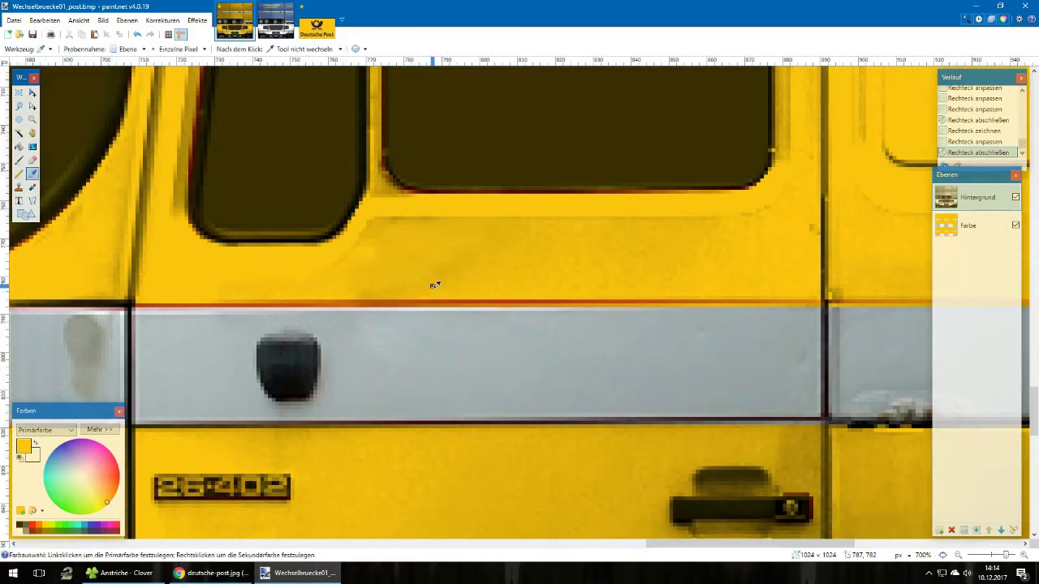
left_click(402, 268)
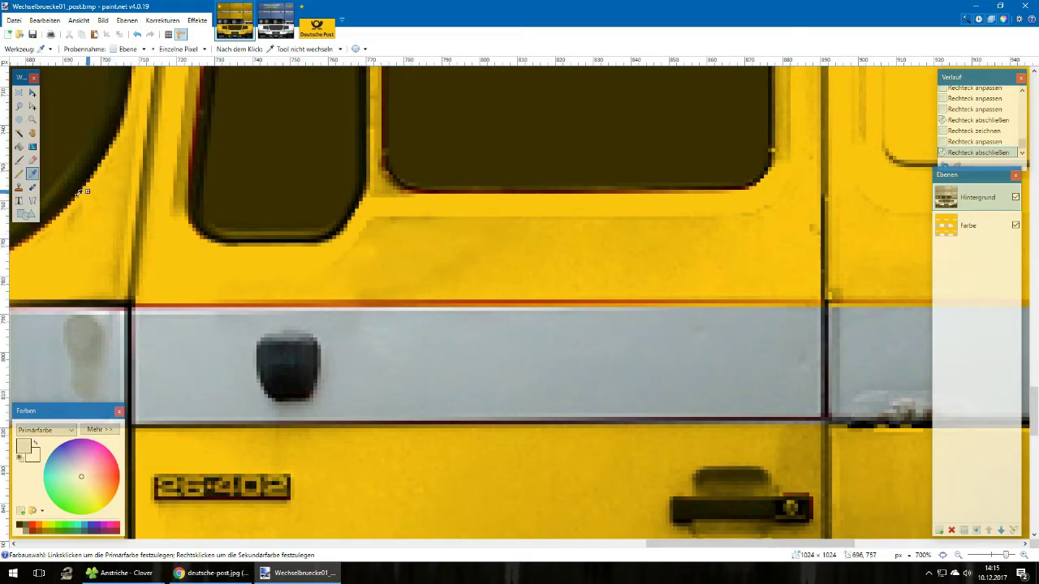
Draw a straight line about 180 px long with width 2 over the red line above the grey stripe on that door
left_click(33, 200)
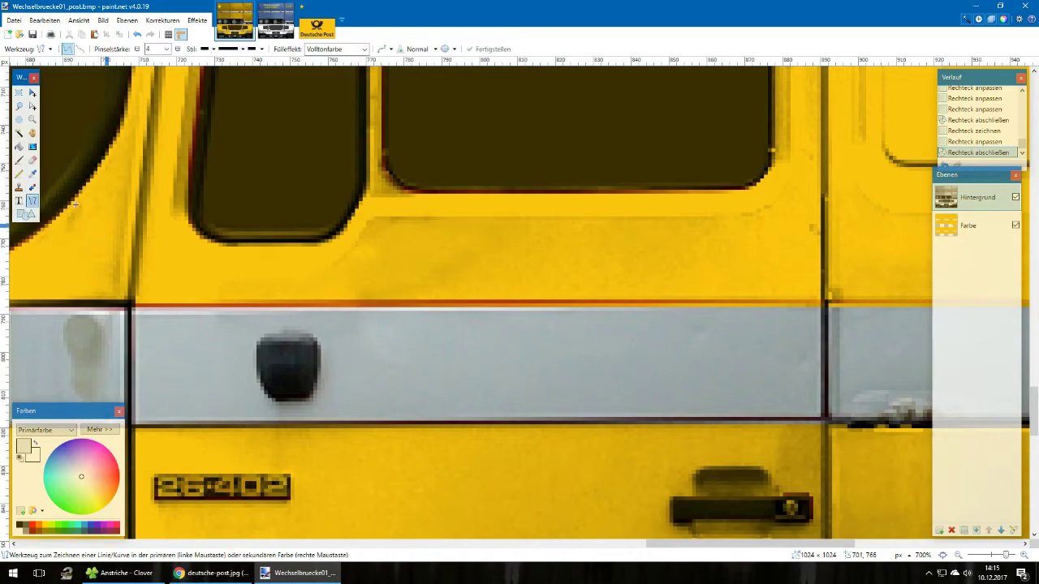
left_click(141, 47)
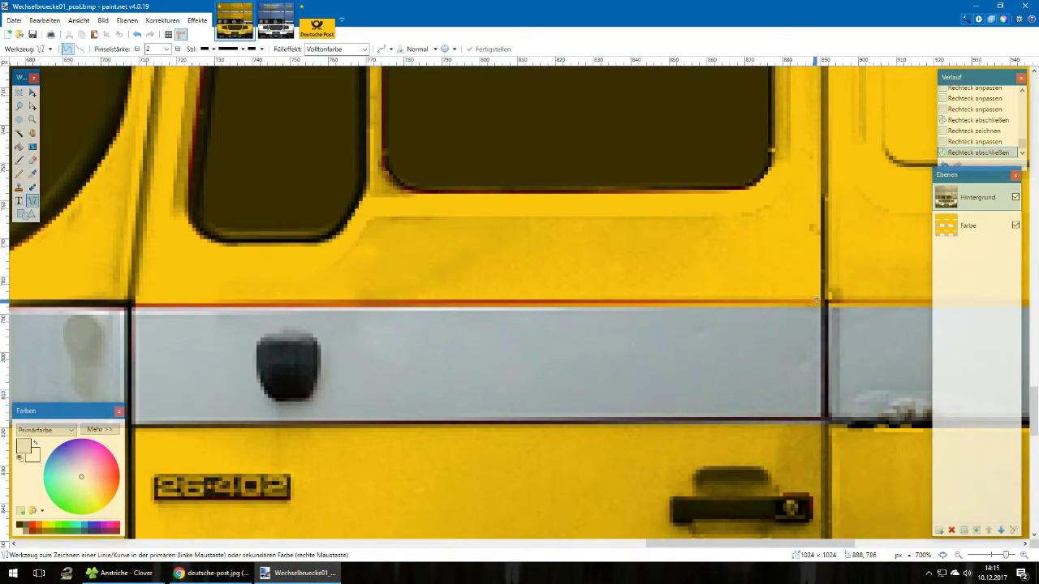
left_click_drag(814, 301, 151, 307)
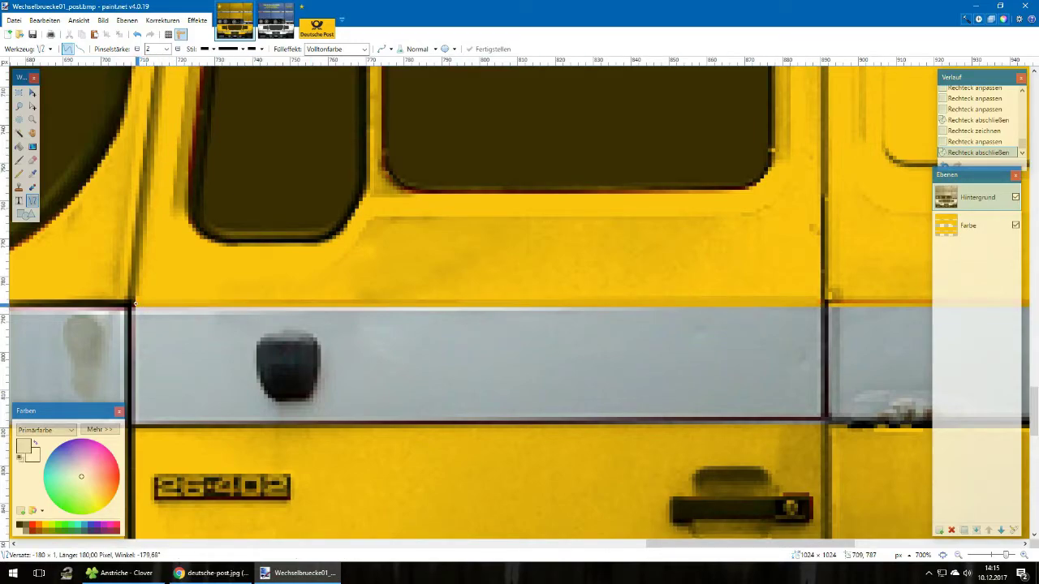
left_click_drag(135, 304, 134, 304)
left_click_drag(817, 300, 819, 301)
key("Return")
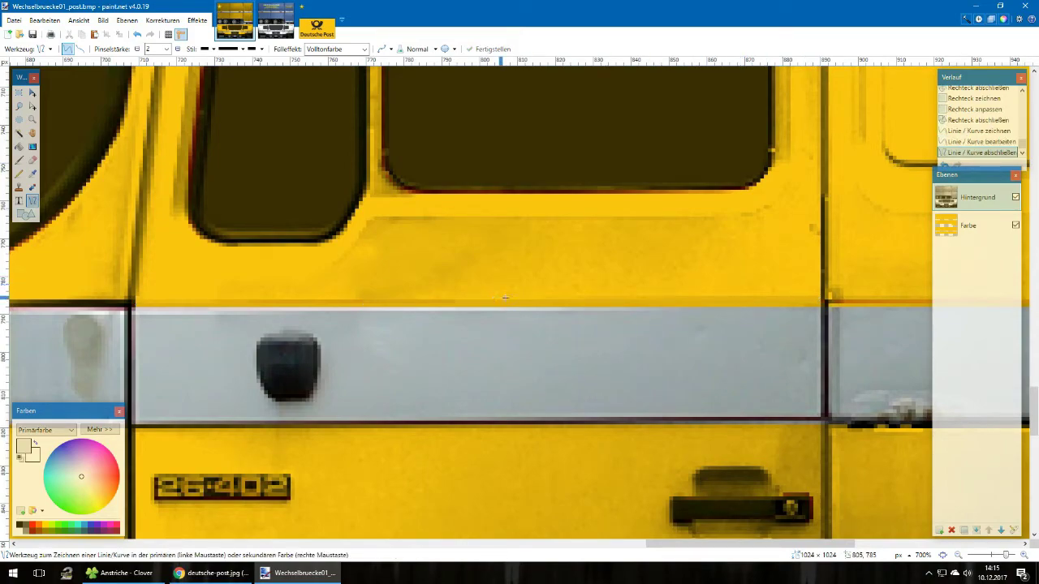
Sample the body colour and draw a rectangle about 106 × 1 px over the red line on the cab panel behind the door
scroll(505, 299, "down", 8)
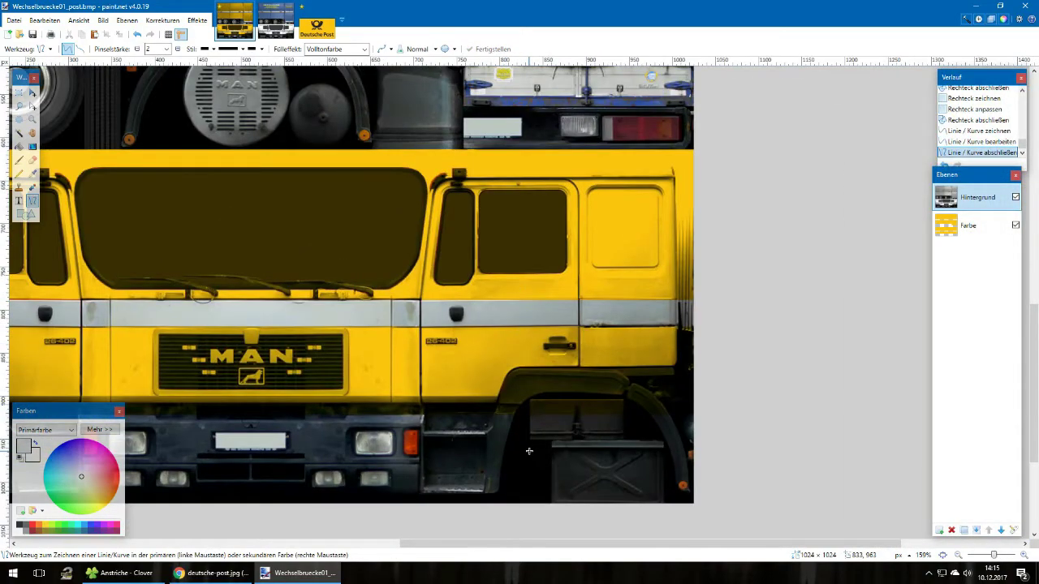
scroll(683, 290, "up", 9)
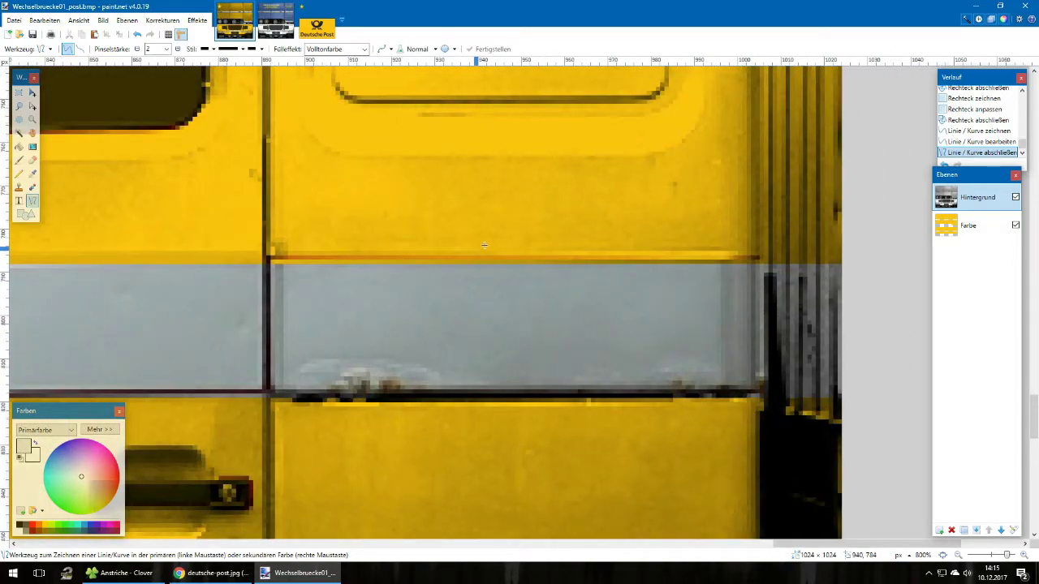
scroll(482, 243, "up", 3)
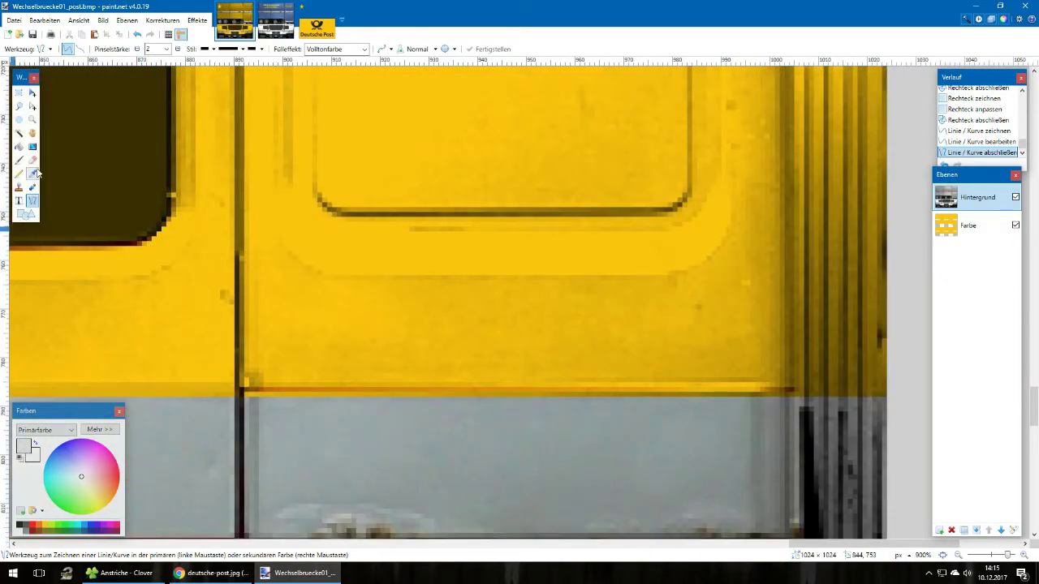
left_click(34, 174)
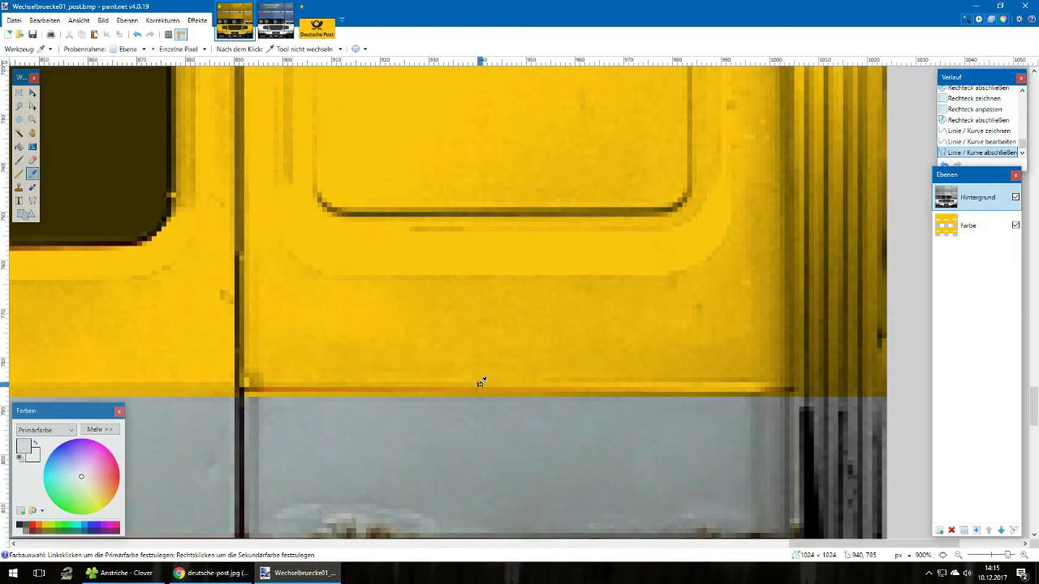
left_click(26, 214)
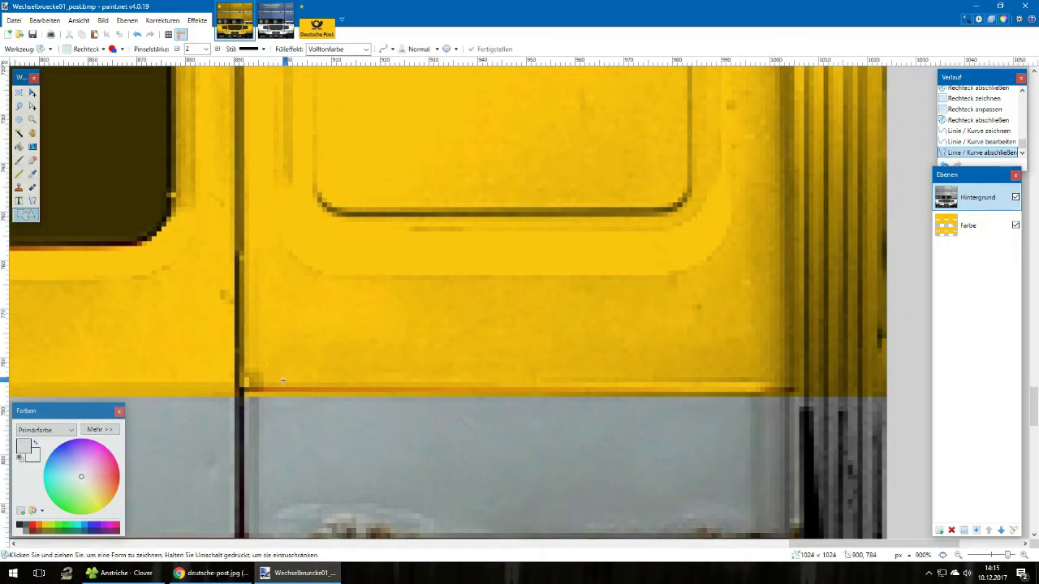
left_click_drag(247, 390, 784, 389)
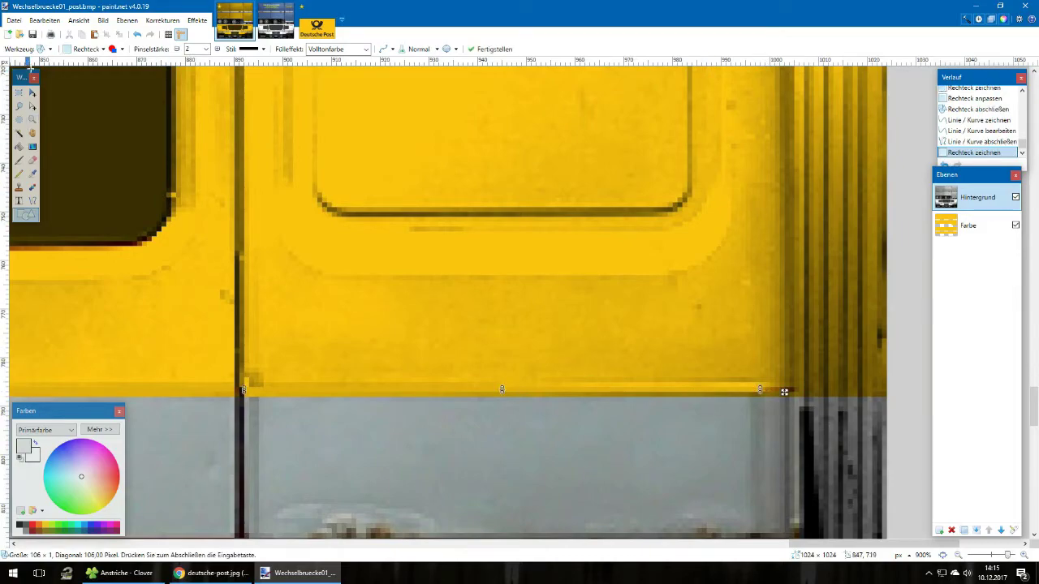
Copy a clean patch about 15 × 4 px from the panel's rear edge and move it 3 px down over the remaining red line
key("s")
left_click_drag(723, 351, 786, 377)
left_click(734, 369)
left_click_drag(723, 362, 794, 374)
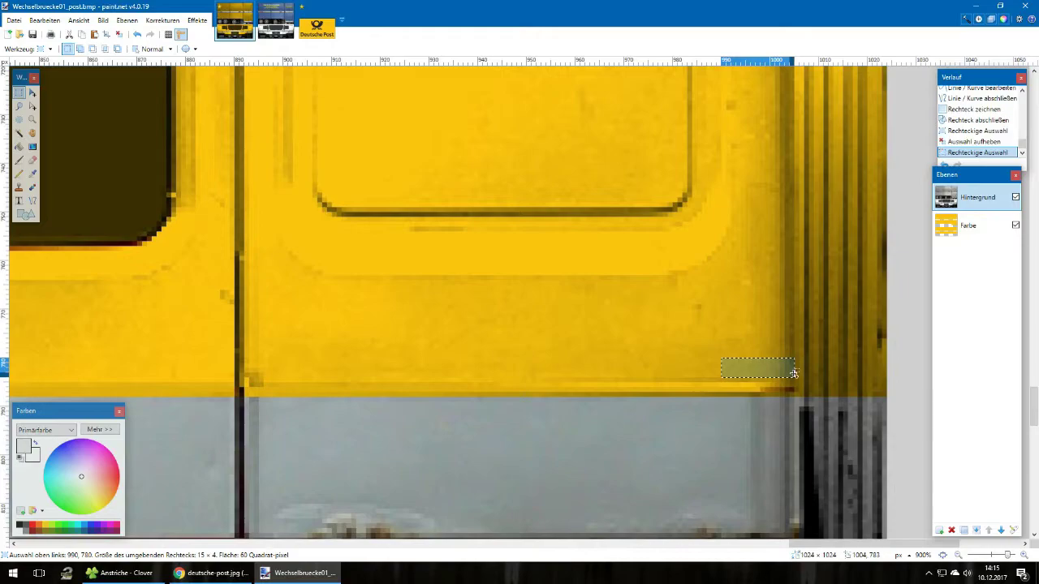
key("ctrl+v")
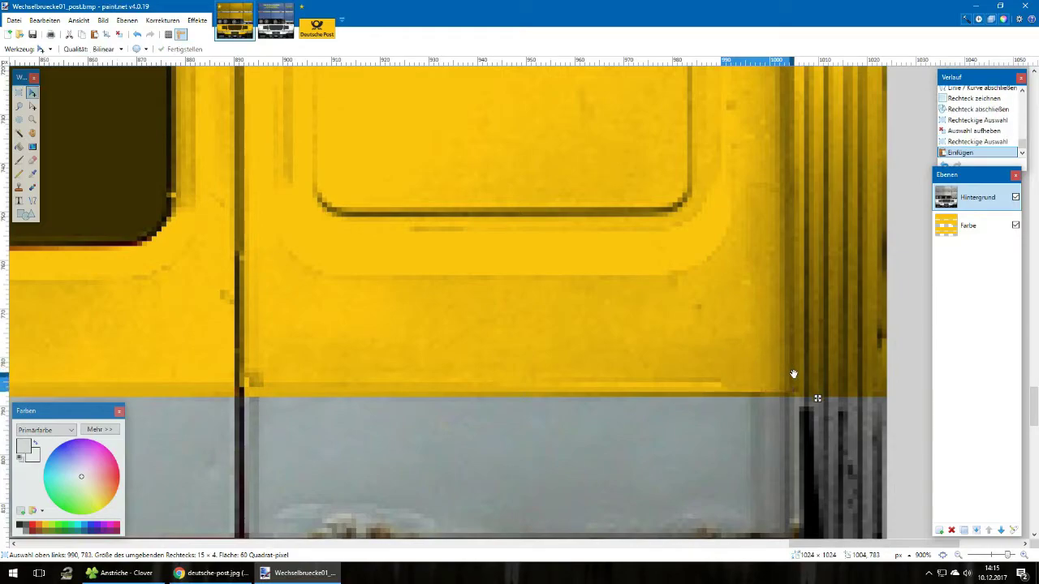
left_click(793, 374)
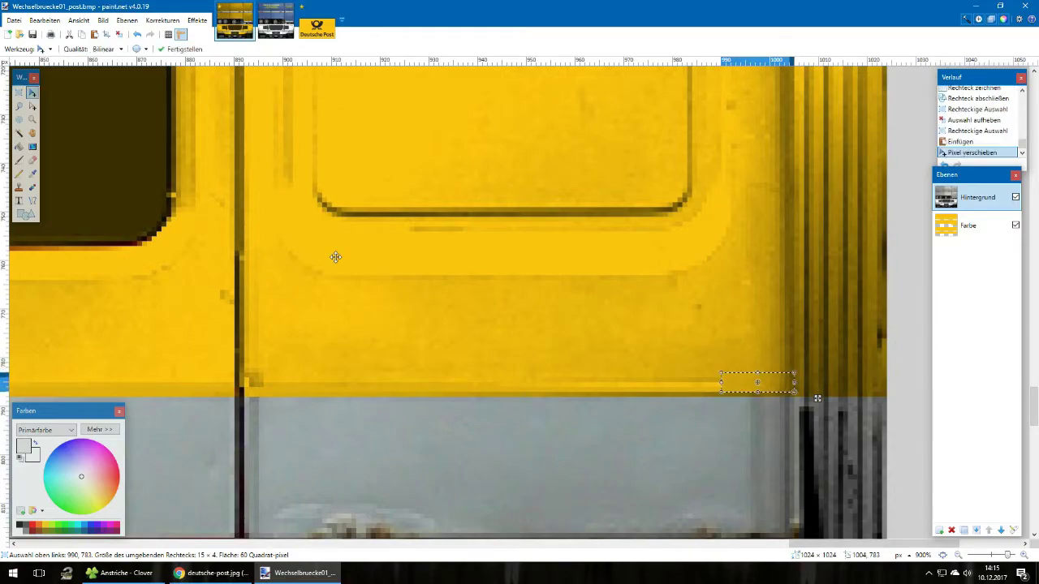
Copy a clean patch about 33 × 3 px from the panel and place it over the bright strip just above the grey stripe, then deselect
left_click(20, 93)
left_click(370, 283)
left_click_drag(567, 364, 750, 394)
key("ctrl+v")
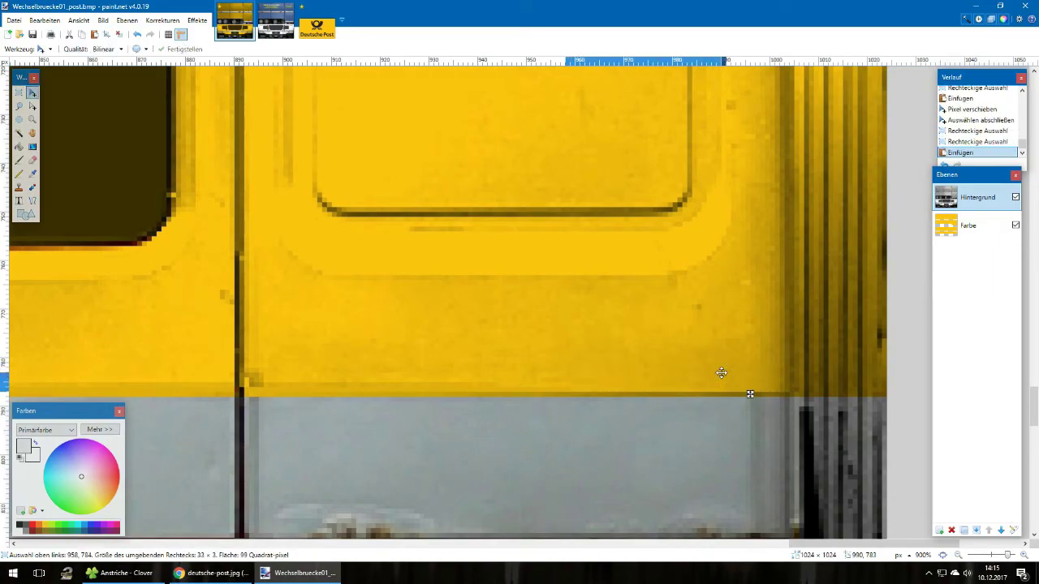
left_click(19, 92)
left_click(285, 223)
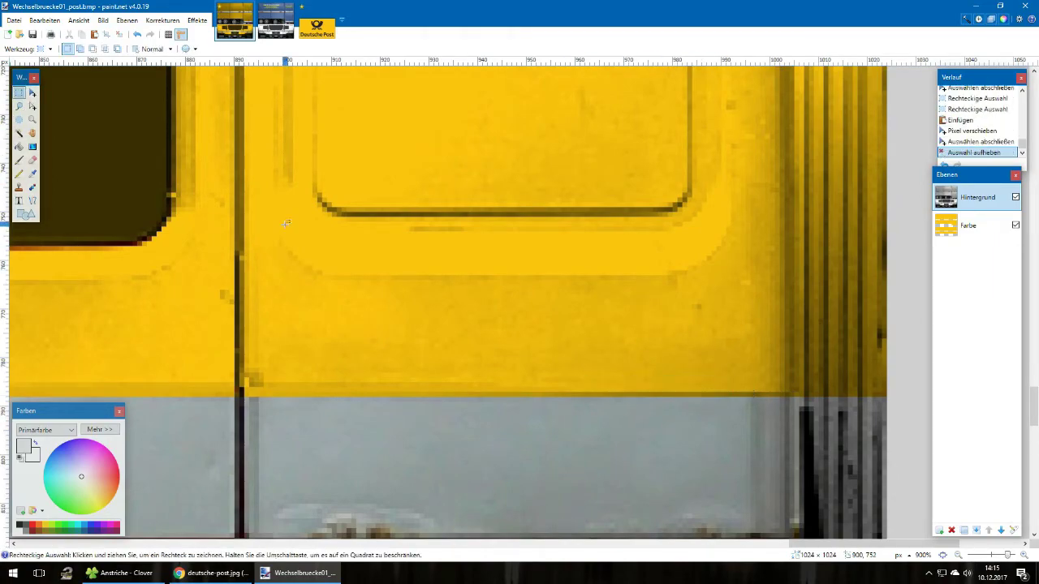
Check the retouched upper edge of the grey stripe along the door and the panel behind it
scroll(412, 425, "down", 4)
scroll(412, 424, "down", 2)
scroll(385, 435, "left", 3)
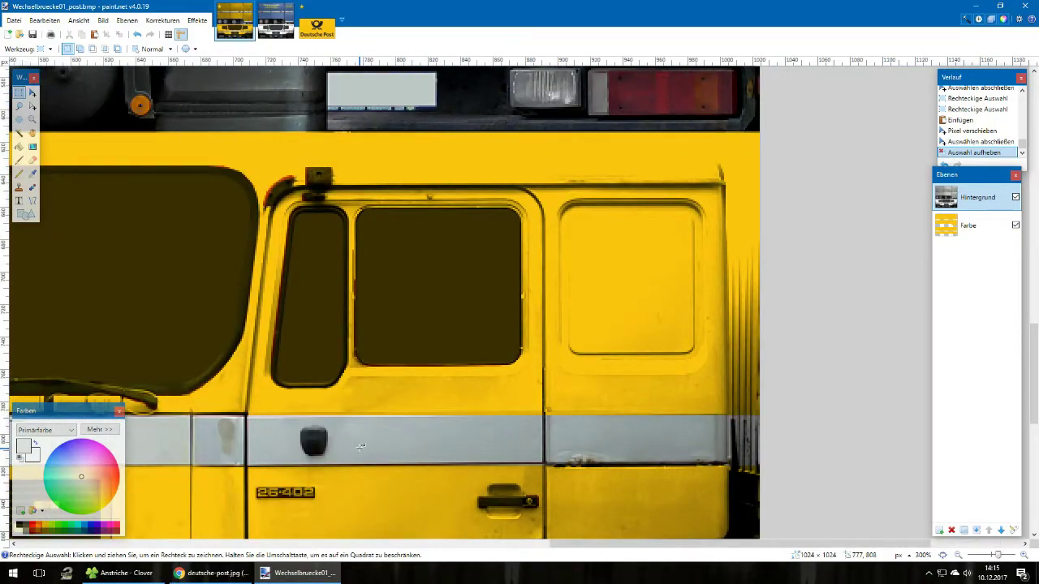
scroll(360, 447, "left", 4)
scroll(360, 447, "right", 4)
scroll(668, 463, "up", 4)
scroll(668, 463, "up", 1)
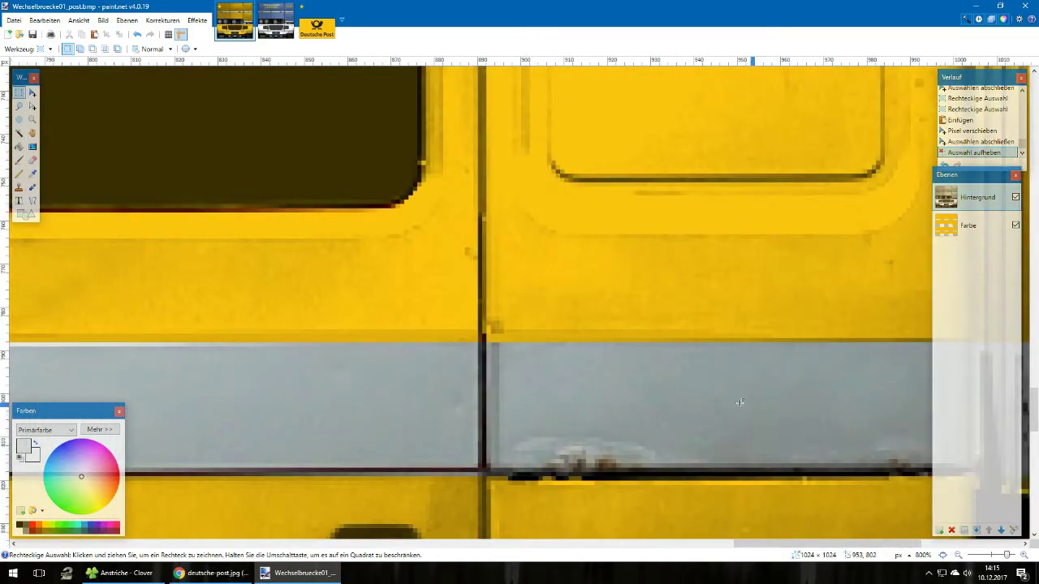
Draw 1 px wide dark grey (282828) lines over the upper edge of the grey stripe on the rear cab panel and the door
left_click(33, 201)
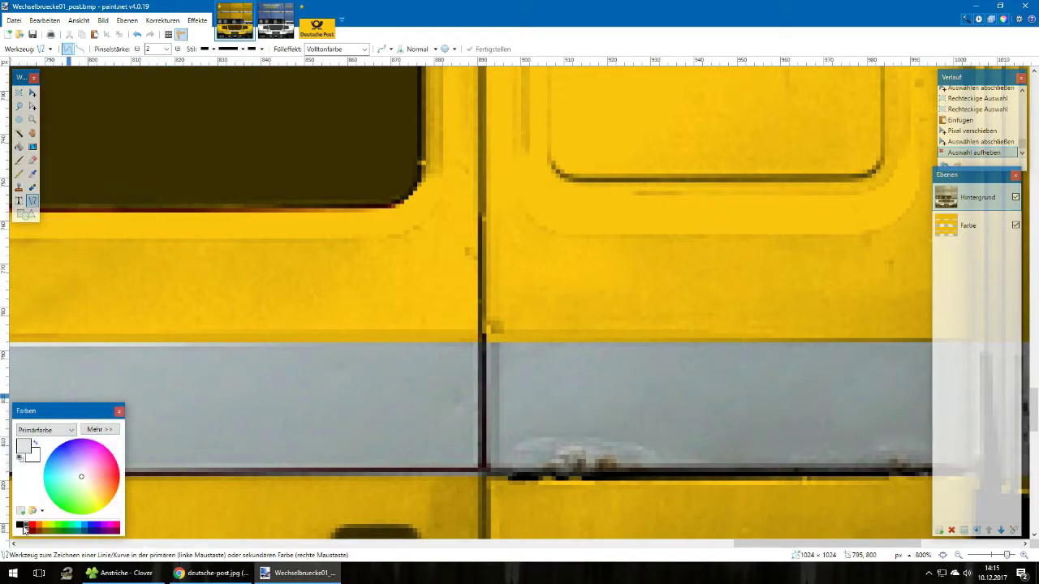
left_click(99, 429)
left_click(149, 498)
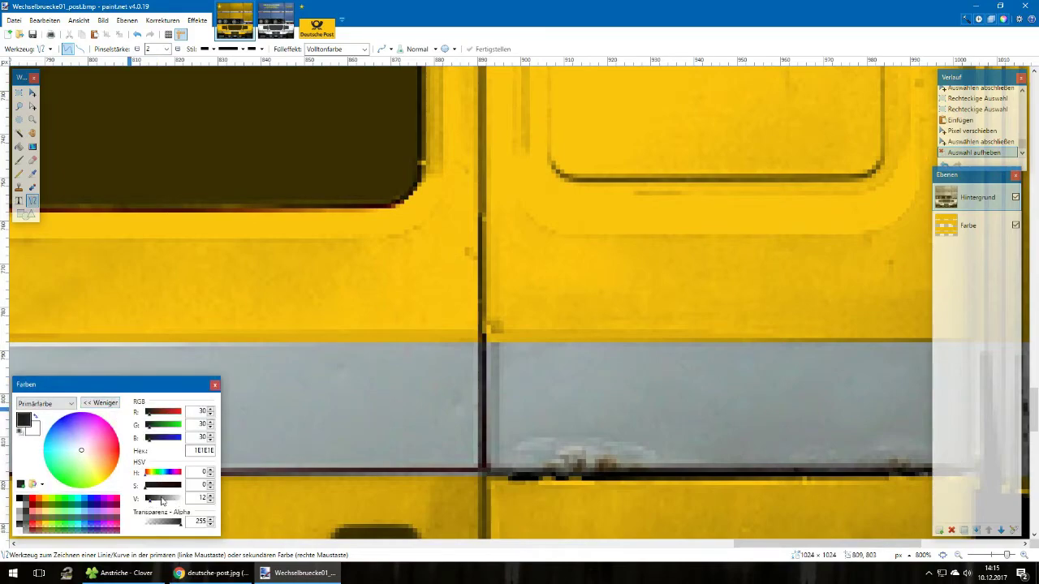
left_click(151, 498)
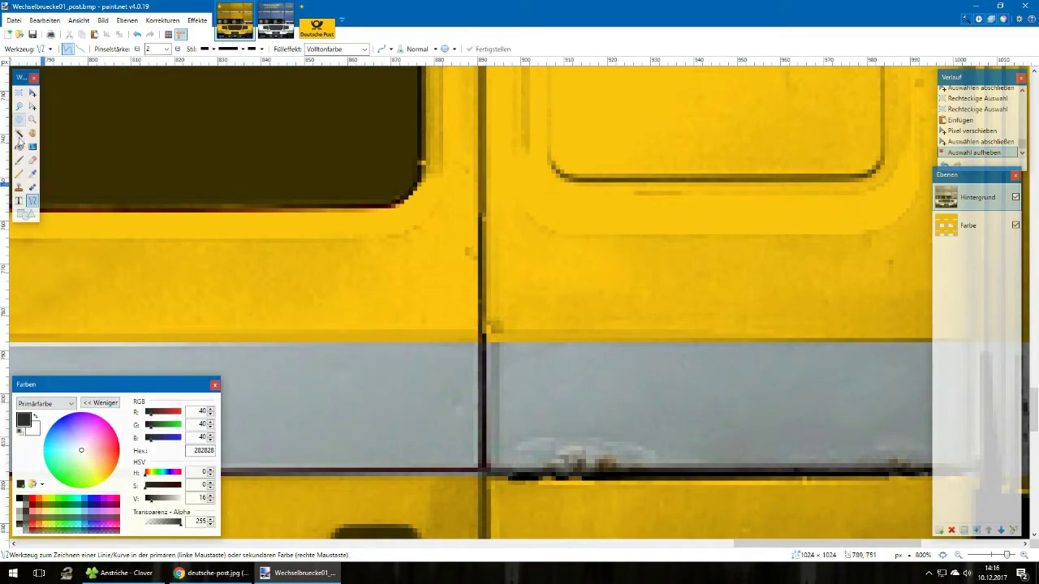
left_click(137, 48)
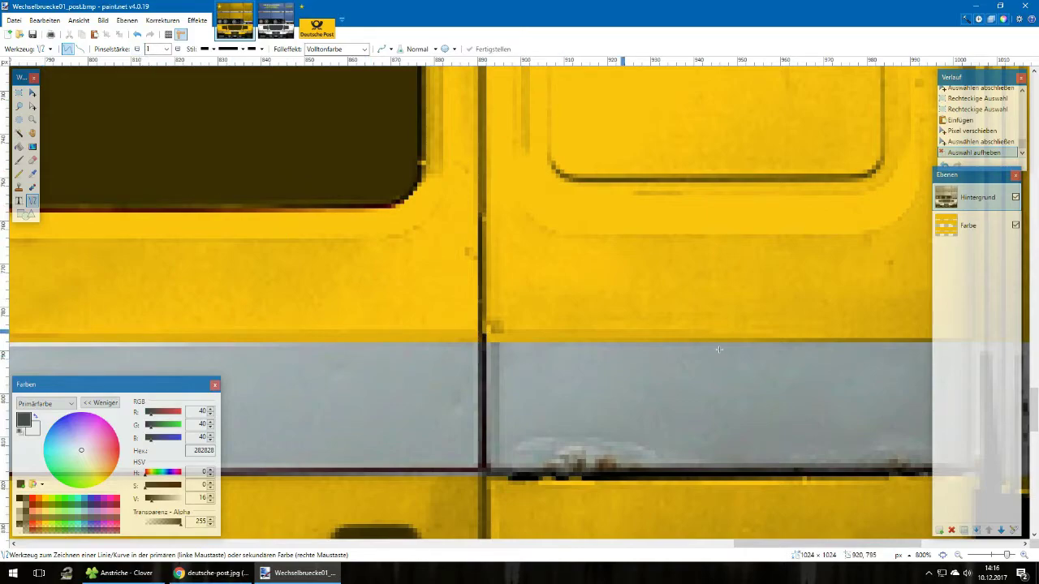
scroll(712, 353, "right", 2)
scroll(713, 352, "right", 2)
left_click_drag(841, 335, 355, 339)
scroll(398, 365, "left", 3)
key("Return")
mouse_move(867, 335)
left_mouse_down()
mouse_move(77, 338)
mouse_move(86, 341)
left_mouse_up()
key("Return")
Copy the 298 × 7 px strip along the grey stripe's upper edge into a new image and flip it horizontally
scroll(411, 404, "down", 6)
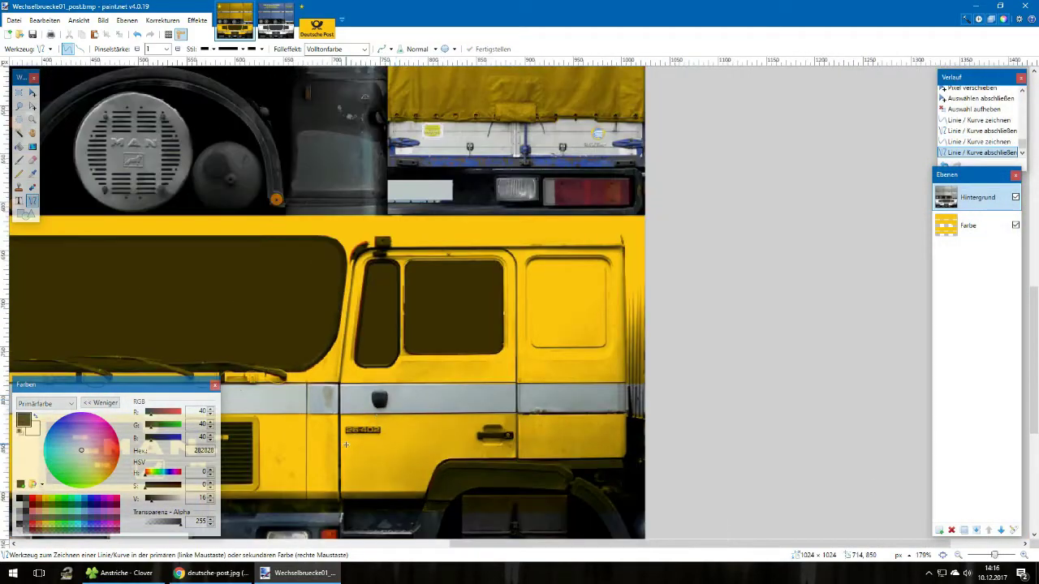
scroll(432, 445, "left", 4)
scroll(431, 421, "down", 1)
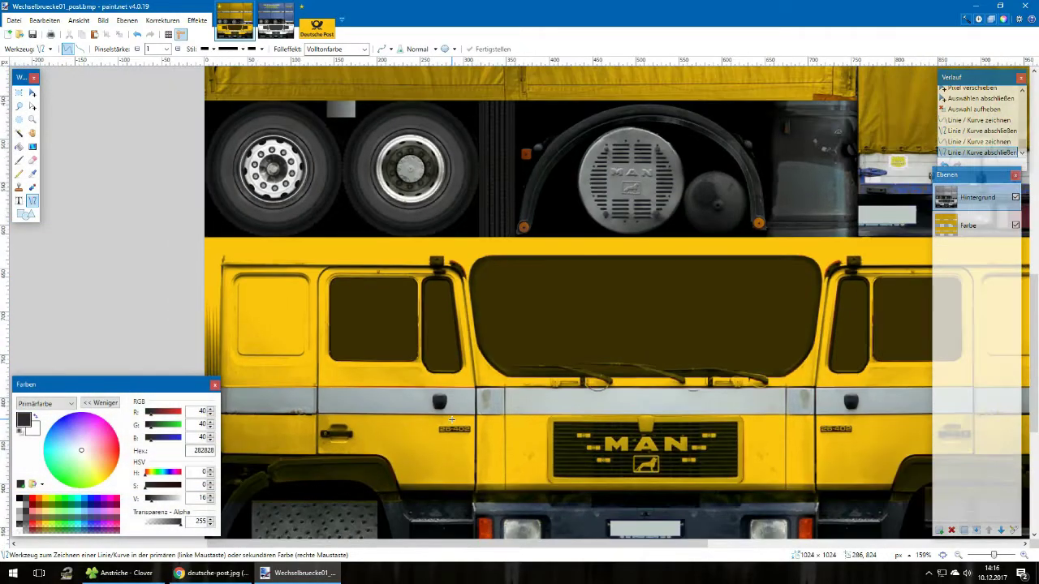
scroll(859, 425, "up", 5)
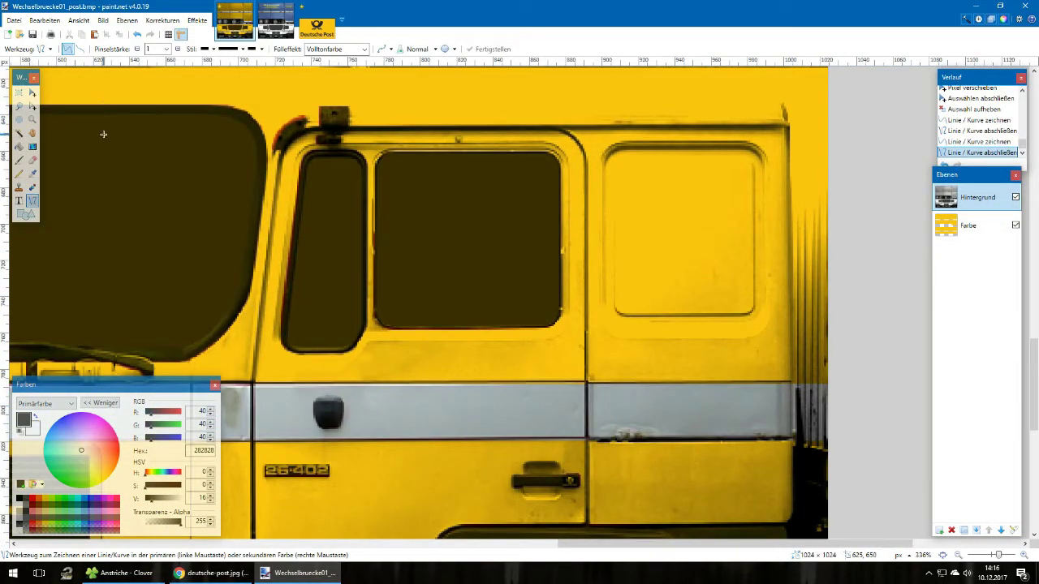
left_click(18, 92)
left_click_drag(251, 376, 791, 386)
left_click(8, 35)
key("Return")
key("ctrl+v")
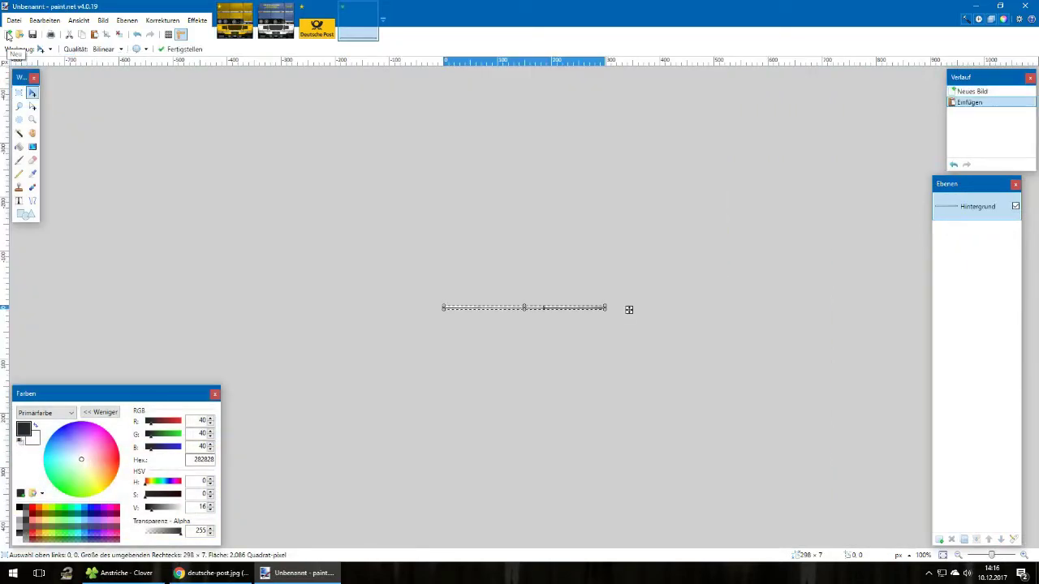
left_click(126, 20)
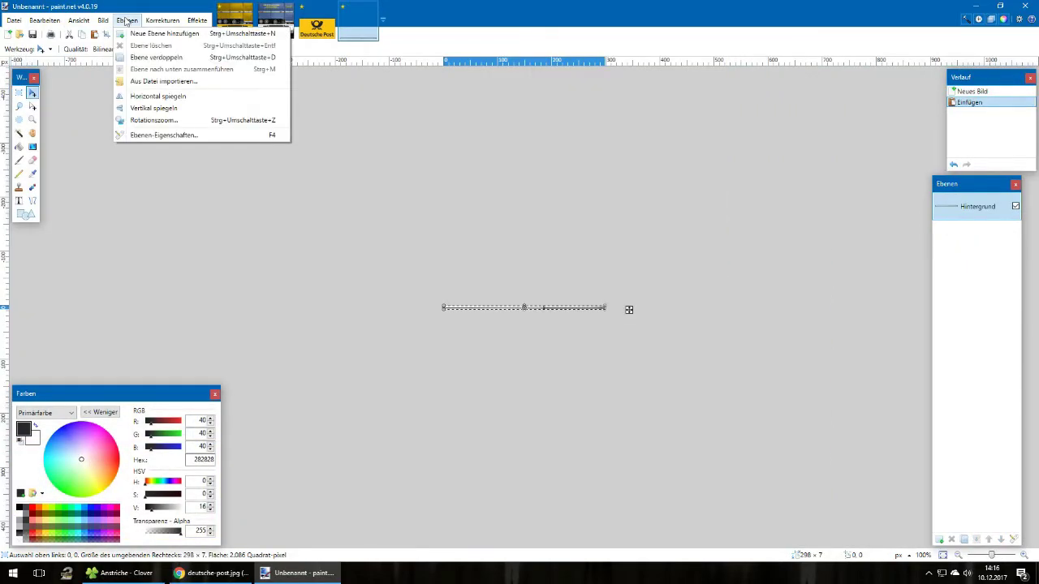
left_click(156, 96)
key("ctrl+a")
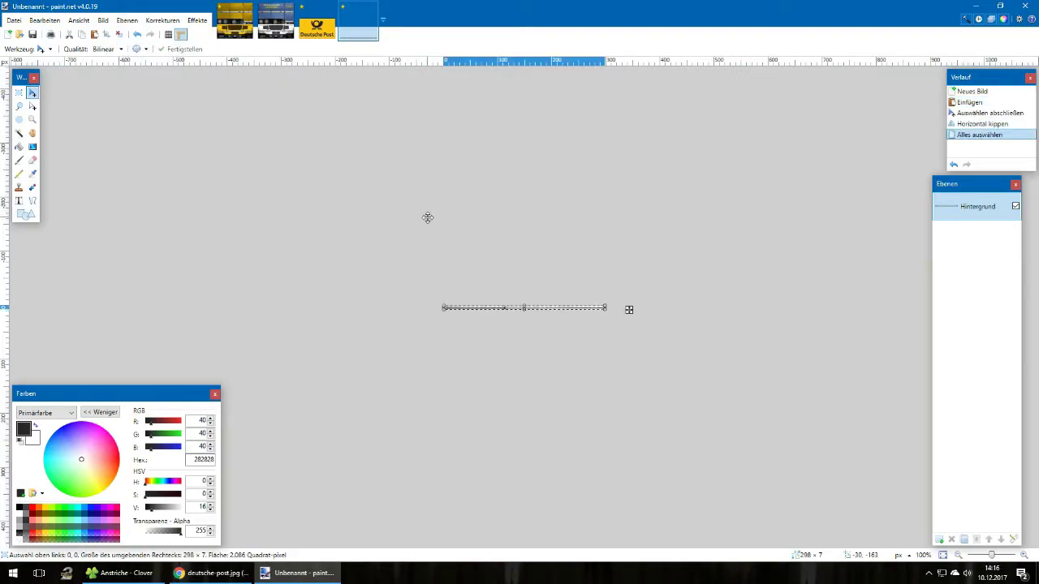
Paste the flipped strip into the truck texture over the red line on the opposite cab side, with its upper-left corner at 18, 783
left_click(242, 26)
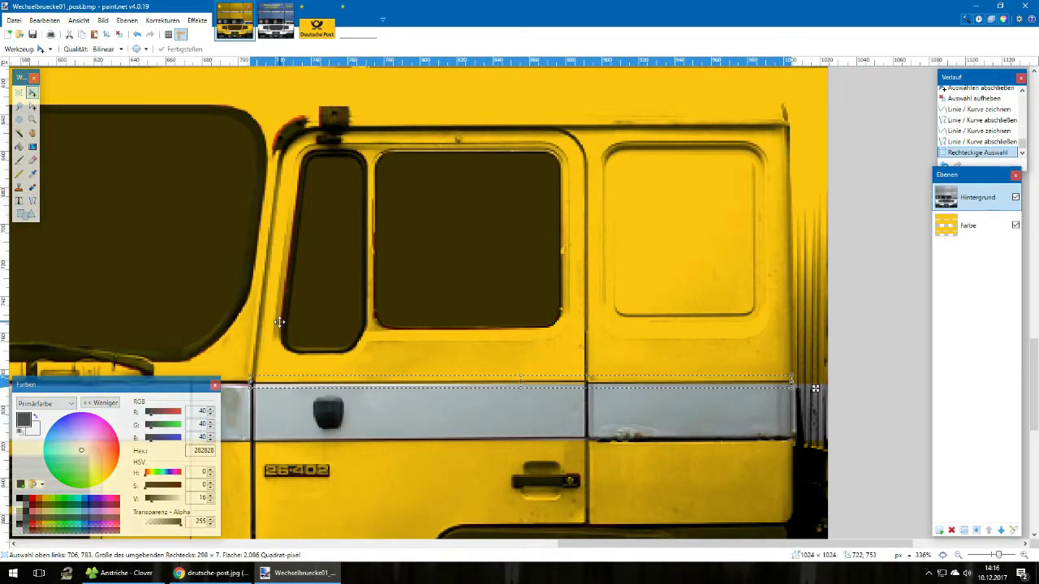
scroll(280, 322, "left", 5)
scroll(280, 322, "left", 2)
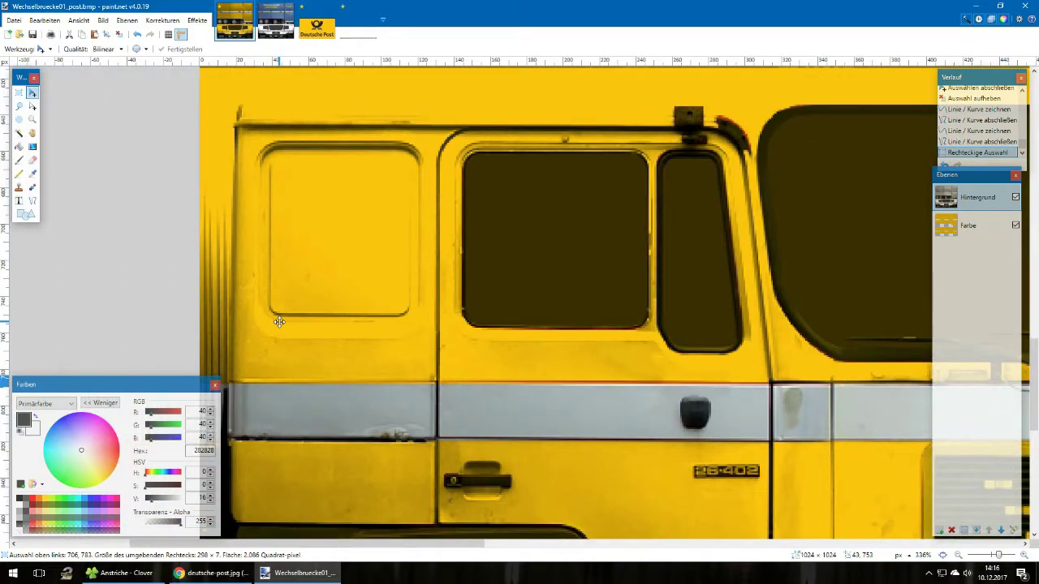
key("ctrl+v")
key("Down")
key("Down")
key("Down")
key("Down")
key("Down")
key("Down")
key("Down")
key("Down")
key("Down")
key("Down")
key("Down")
key("Down")
key("Down")
key("Down")
key("Down")
key("Down")
key("Down")
key("Down")
key("Down")
key("Down")
key("Down")
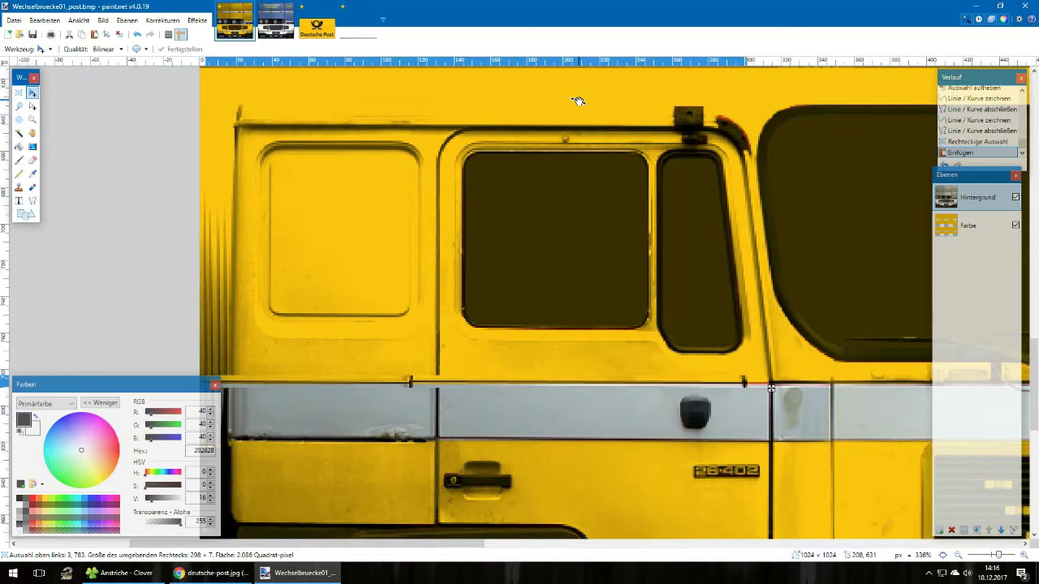
left_click_drag(774, 390, 792, 389)
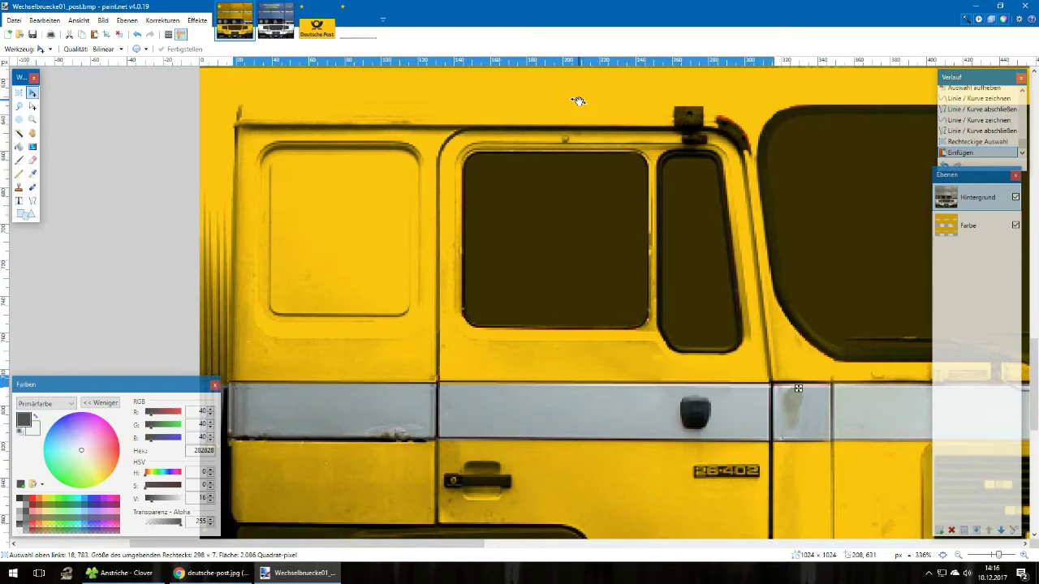
left_click_drag(579, 100, 579, 100)
Check the pasted strip's alignment with the door seams using one-pixel nudges, keep it at 18, 783 and deselect it
scroll(720, 315, "up", 5)
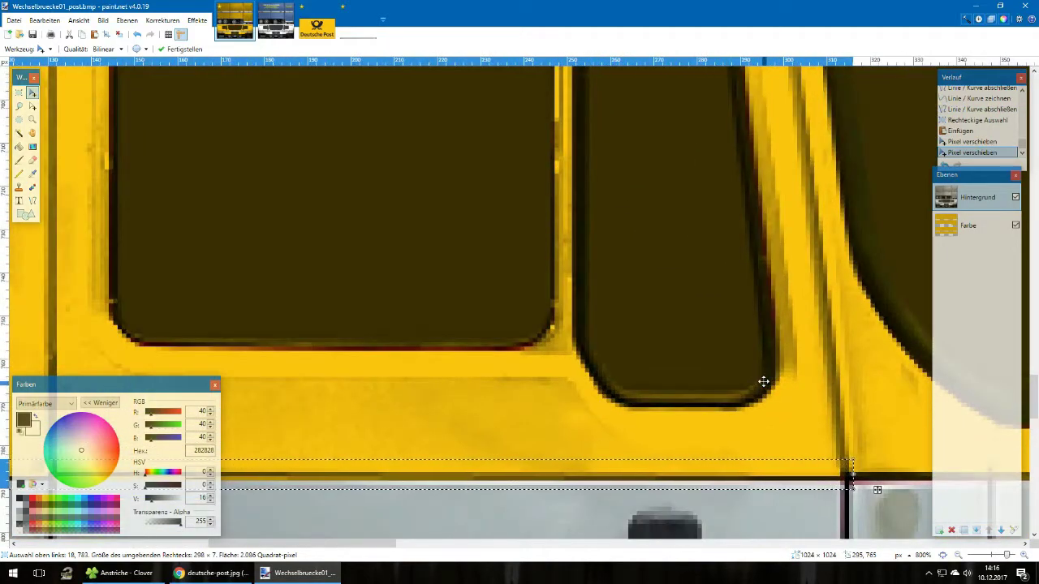
scroll(763, 381, "down", 1)
scroll(875, 434, "right", 1)
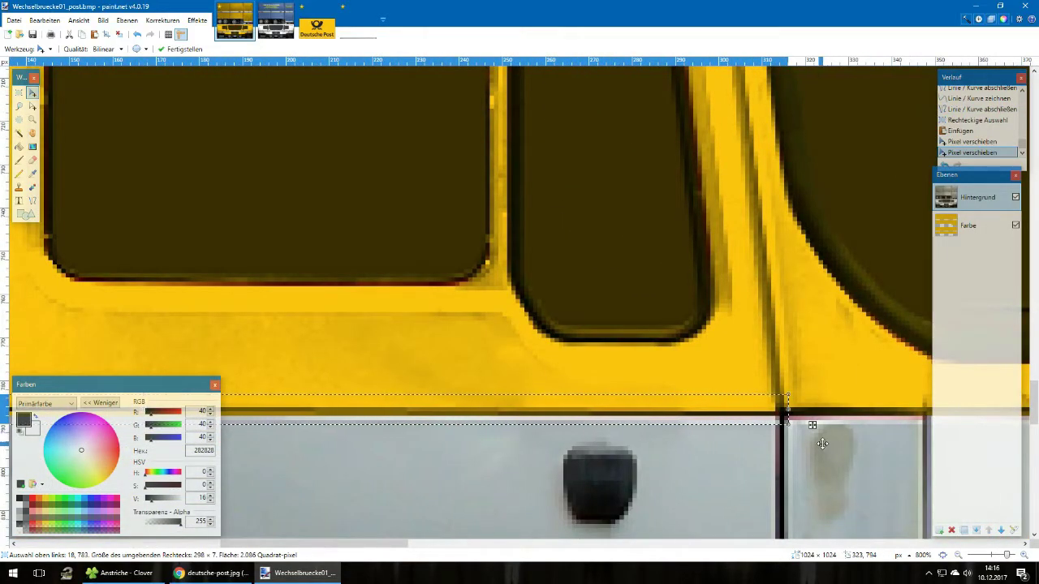
key("Up")
key("Up")
key("Down")
key("Down")
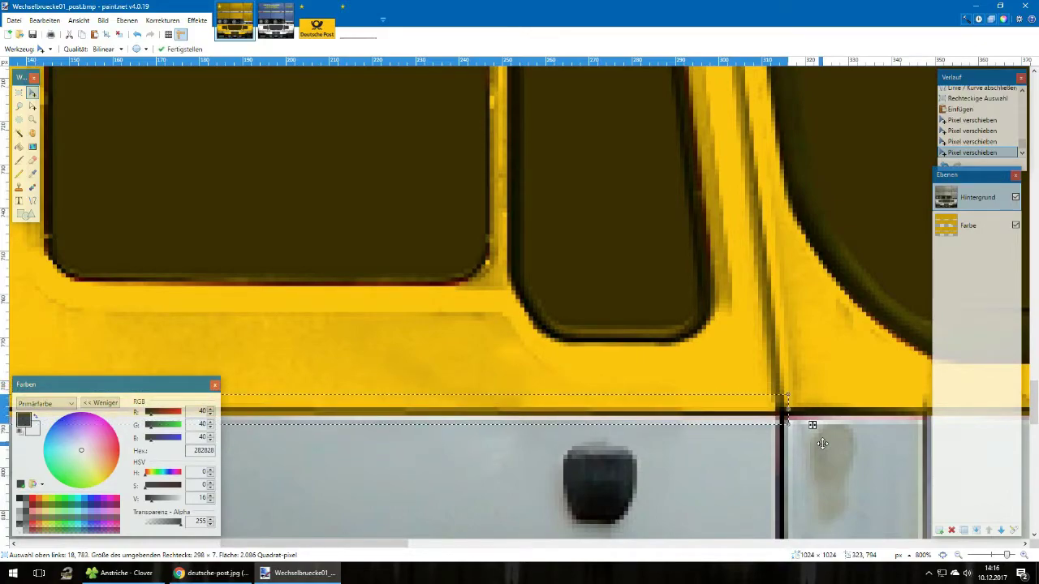
scroll(822, 443, "left", 5)
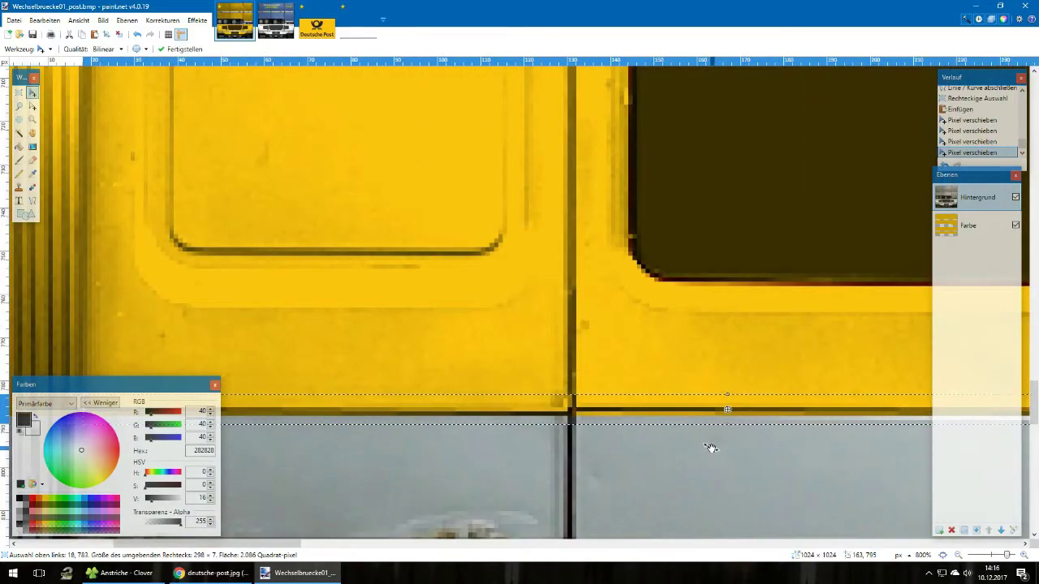
scroll(711, 448, "left", 2)
left_click(18, 93)
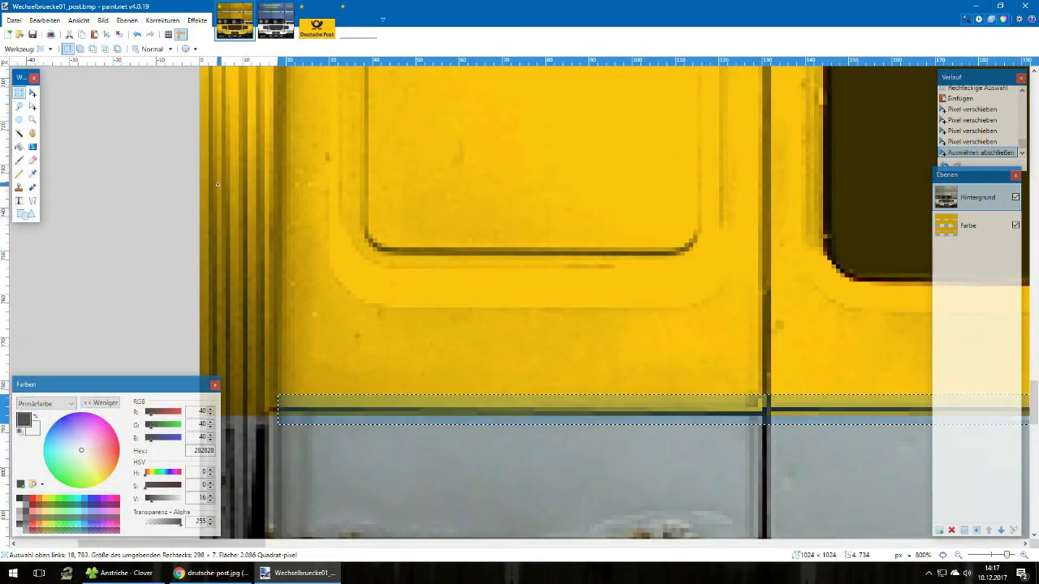
left_click(429, 260)
Copy a 9 × 5 px patch of the door gap above the grey stripe, place it 3 px lower over the dark spots and deselect
scroll(429, 259, "down", 5)
scroll(508, 254, "up", 2)
scroll(508, 254, "up", 8)
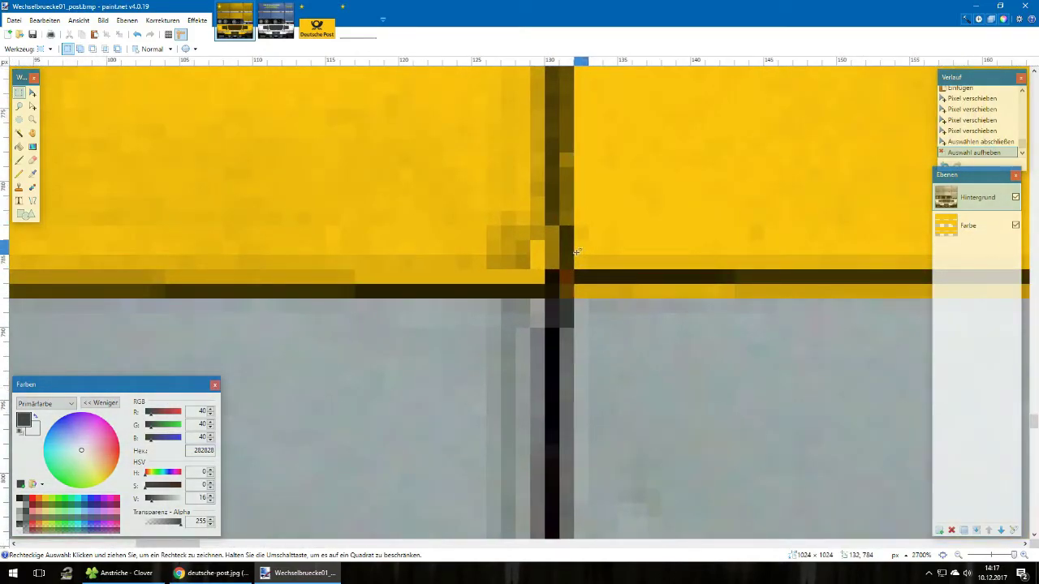
left_click_drag(486, 153, 618, 226)
key("ctrl+v")
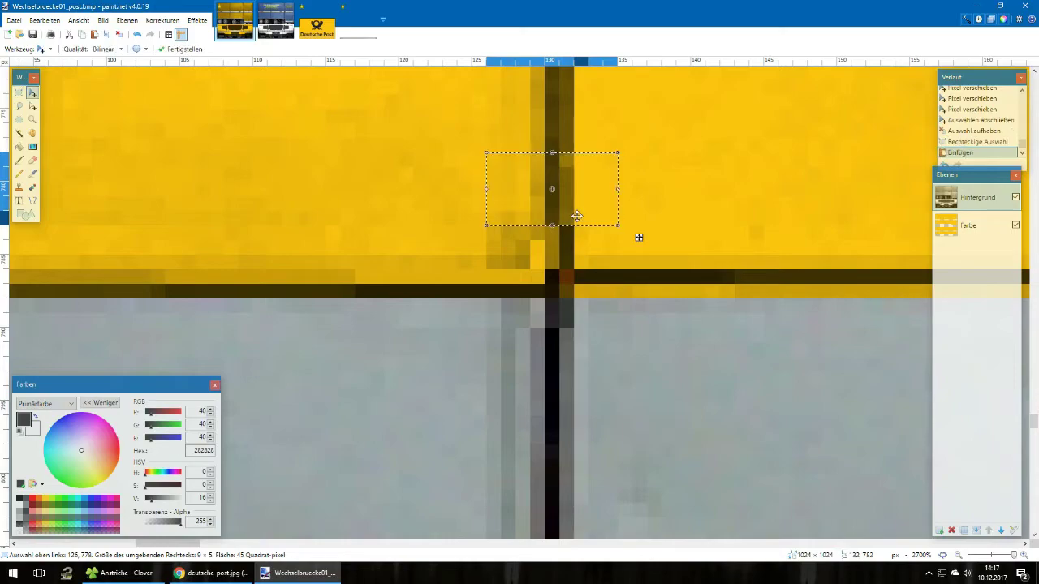
key("Down")
key("Down")
key("Down")
key("Down")
key("Up")
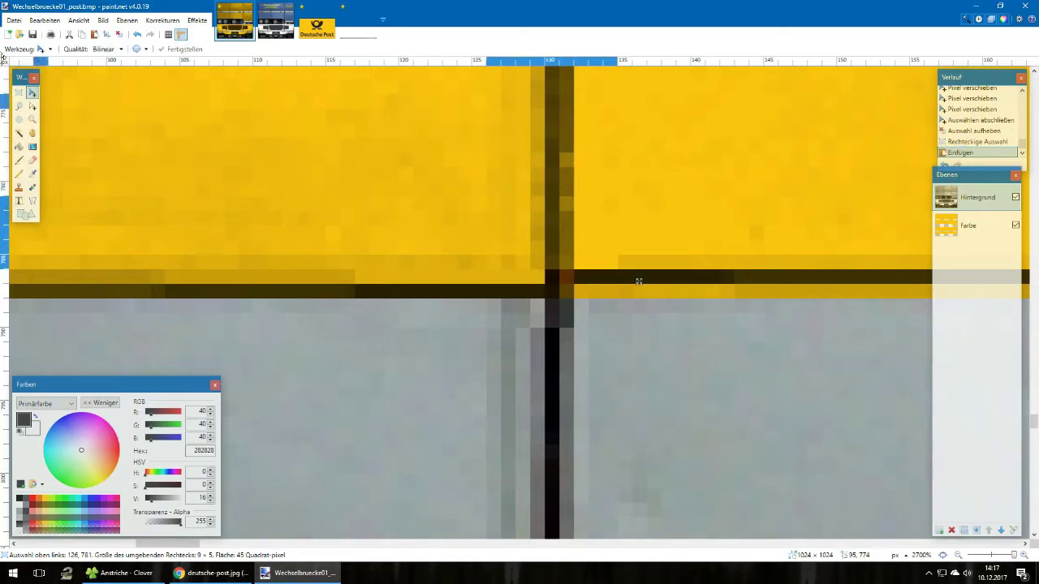
left_click(18, 93)
left_click(316, 224)
Copy another small patch near the stripe's upper edge, shift it over the neighbouring pixels and deselect
scroll(318, 224, "down", 5)
scroll(280, 262, "up", 3)
left_click_drag(430, 237, 476, 252)
key("ctrl+c")
key("ctrl+v")
left_click(19, 92)
key("ctrl+d")
Examine the cab front for remaining colour errors around the grey stripe, wipers, grille and MAN lettering
scroll(636, 241, "down", 10)
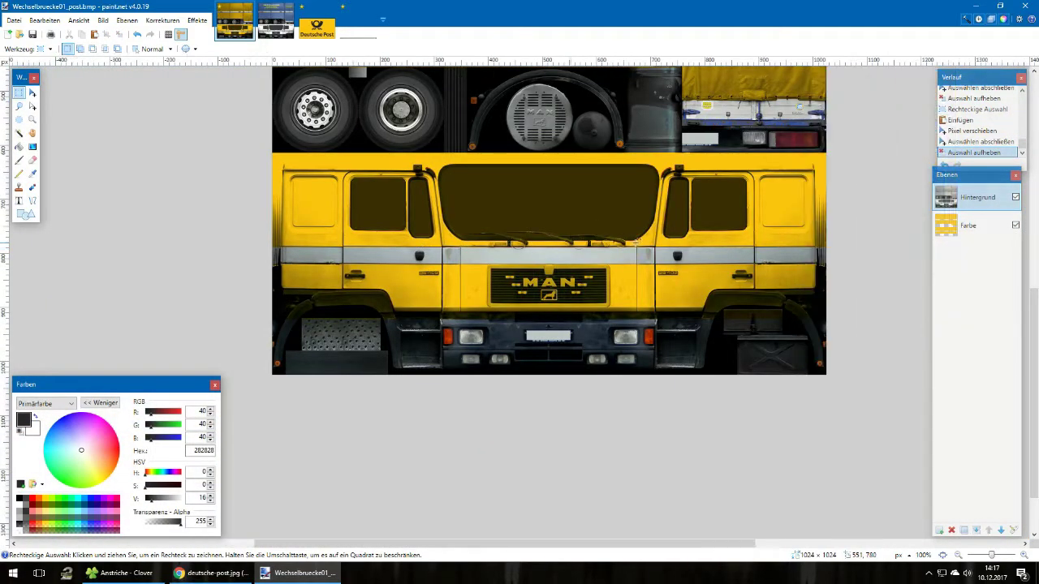
scroll(635, 242, "right", 1)
scroll(469, 286, "up", 2)
scroll(471, 308, "down", 1)
scroll(483, 387, "up", 2)
scroll(483, 387, "up", 5)
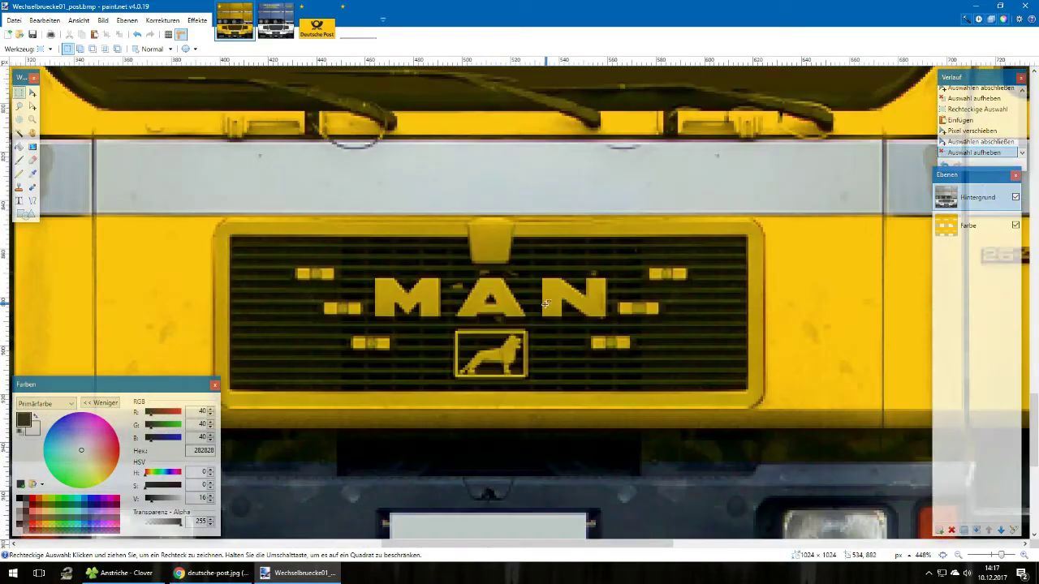
scroll(547, 303, "up", 3)
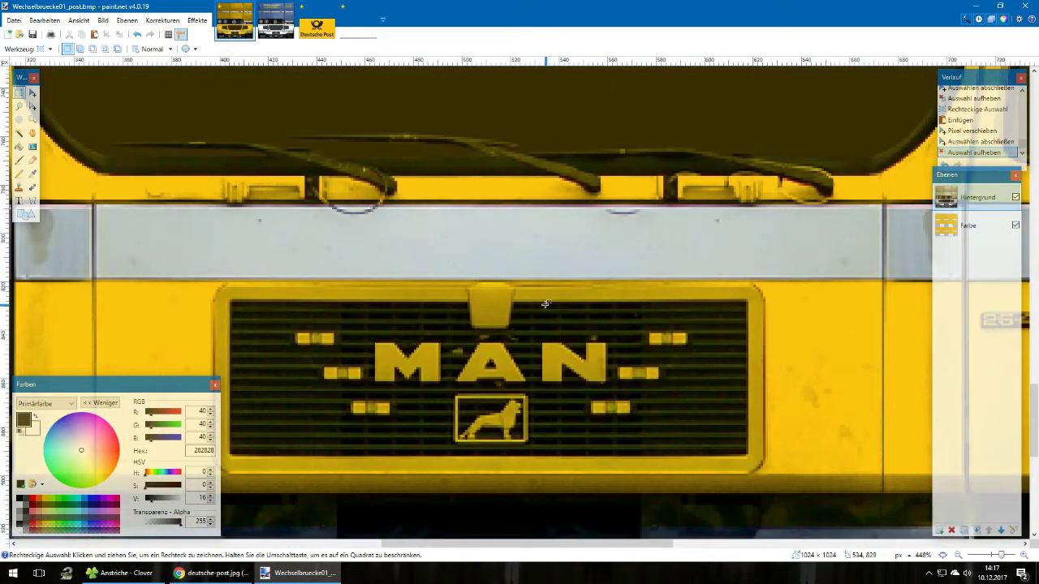
scroll(546, 303, "up", 3)
scroll(546, 303, "down", 5)
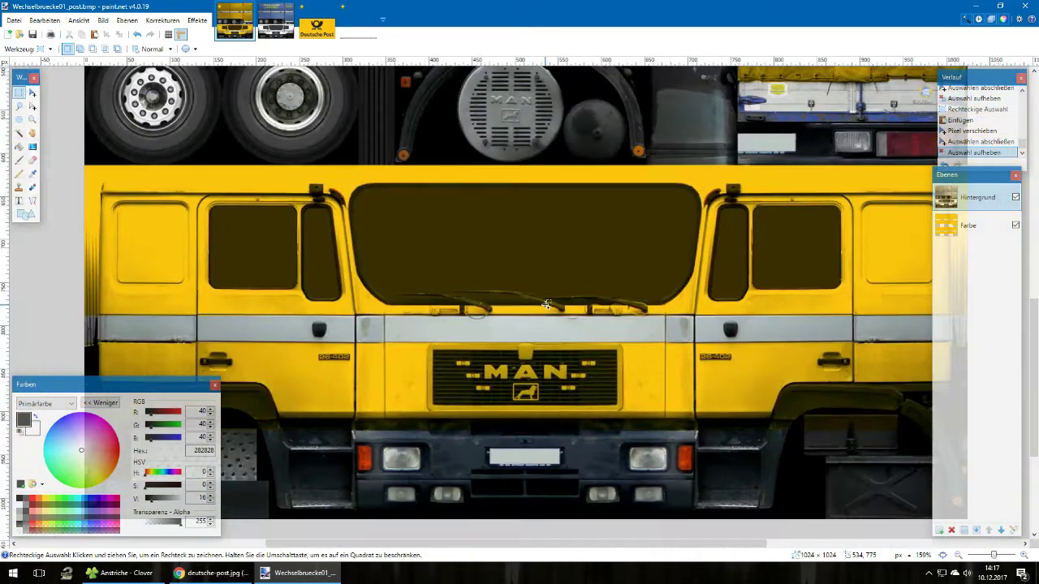
scroll(546, 303, "down", 1)
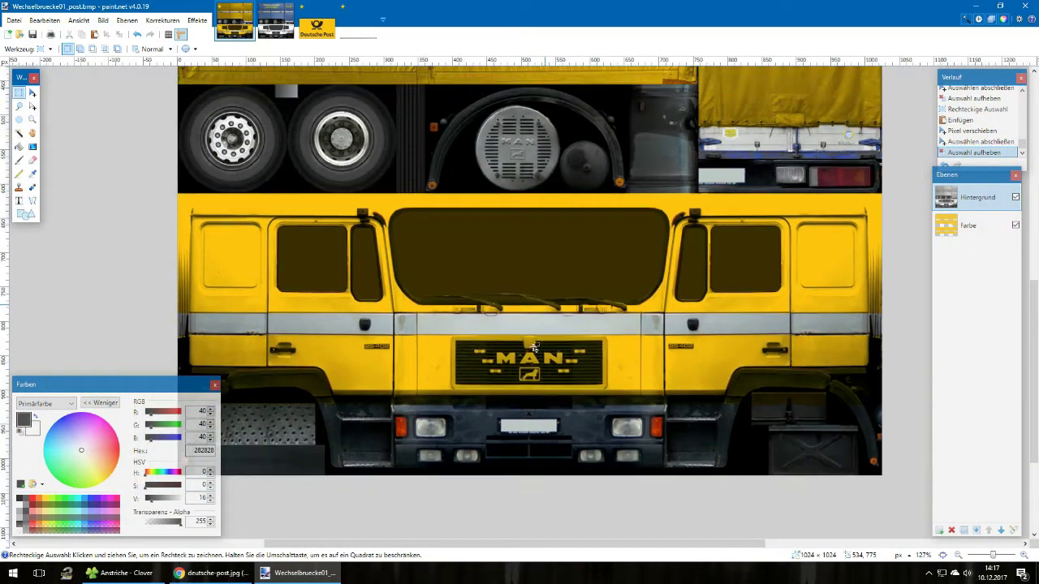
Delete the yellow on the Farbe layer beneath the 26-402 model badges on both cab doors
scroll(526, 374, "up", 3)
scroll(161, 296, "up", 5)
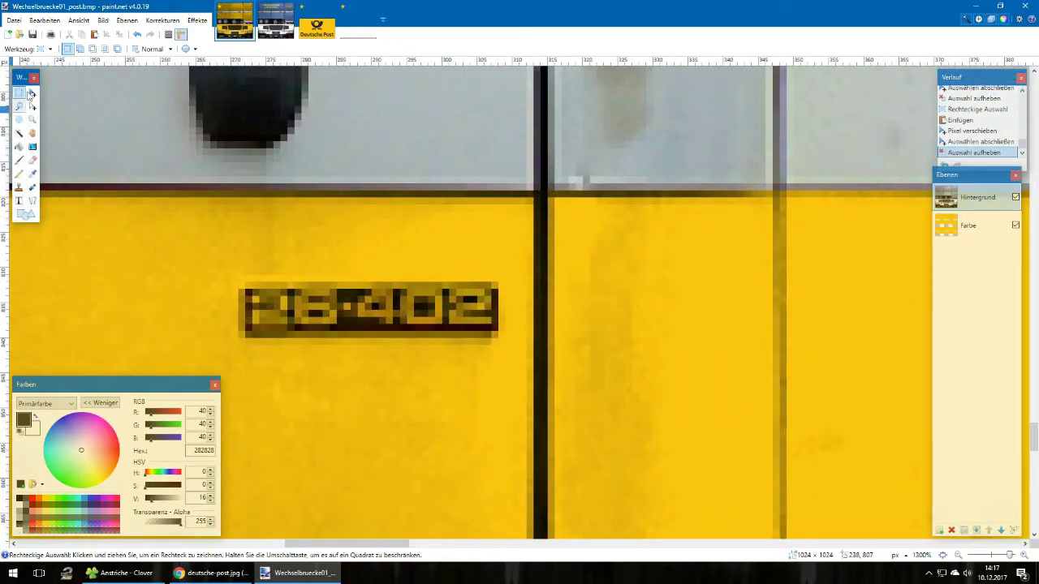
left_click(980, 235)
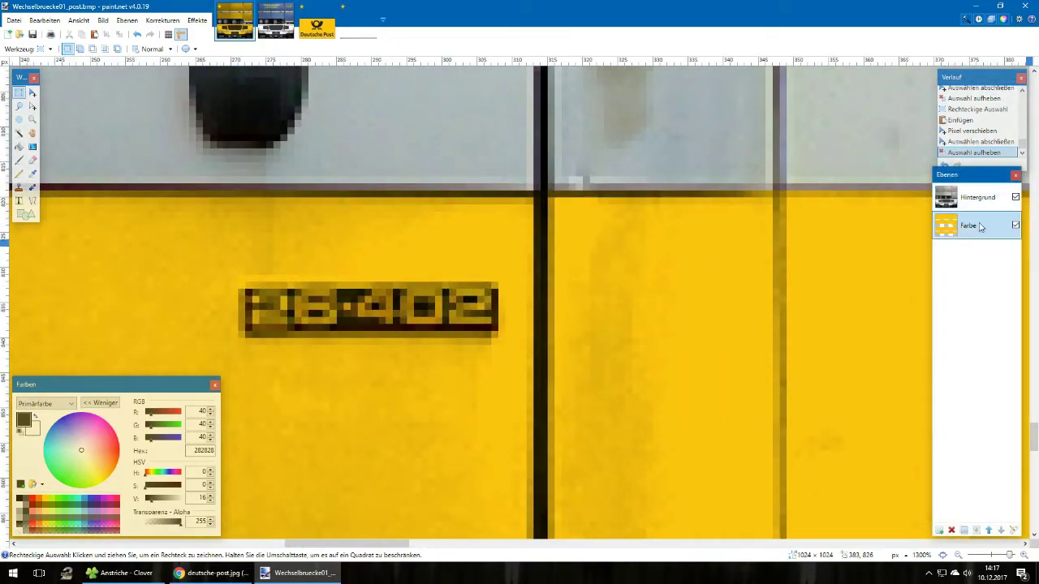
left_click_drag(245, 289, 495, 325)
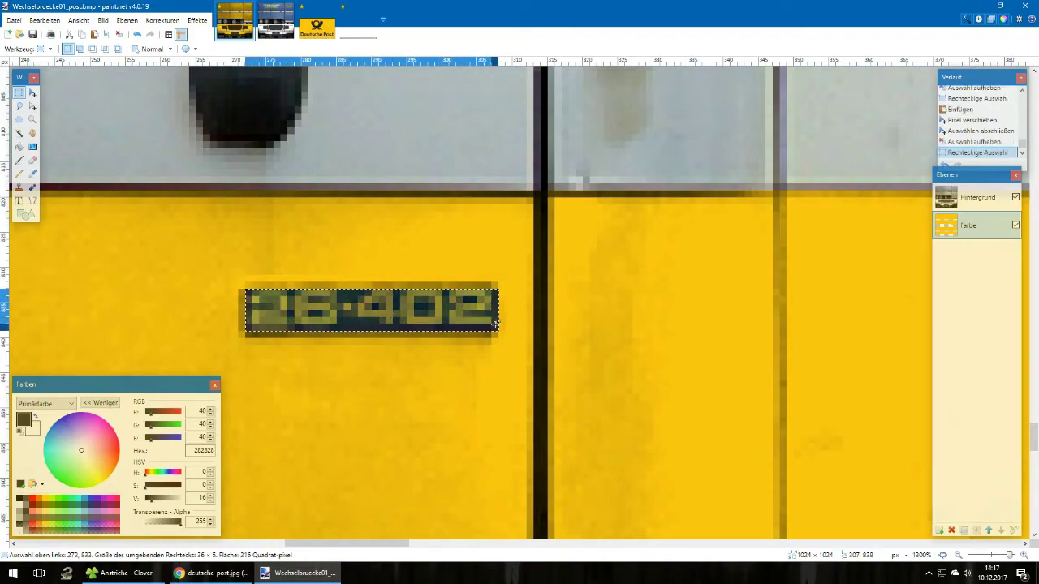
key("Delete")
scroll(495, 324, "right", 15)
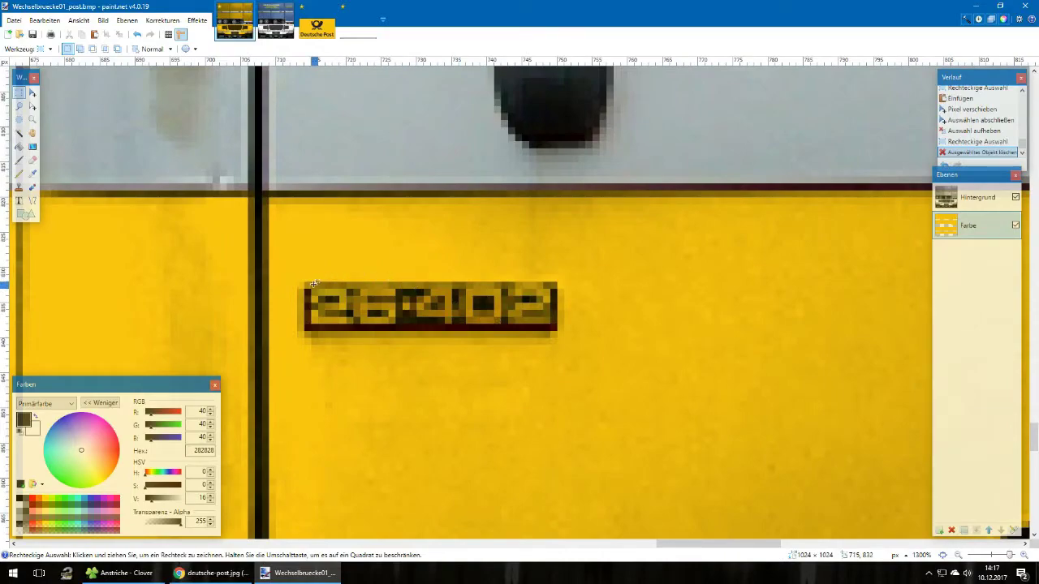
mouse_move(314, 283)
left_mouse_down()
mouse_move(365, 304)
mouse_move(550, 327)
left_mouse_up()
key("Delete")
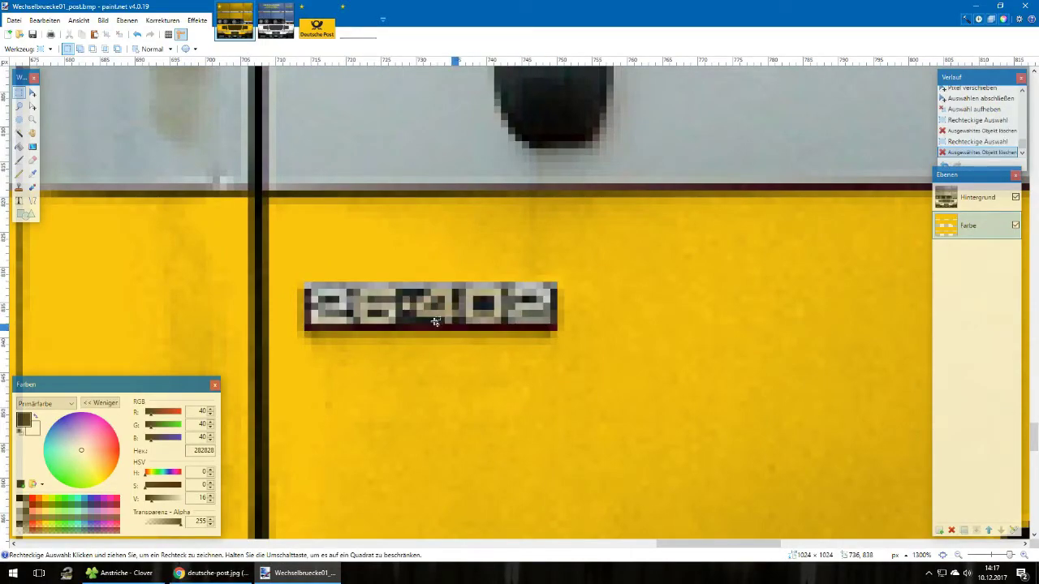
Delete a rectangular area of yellow on the Farbe layer across the front grille with the MAN lettering and lion emblem
scroll(440, 324, "down", 7)
scroll(351, 377, "left", 6)
scroll(403, 341, "up", 1)
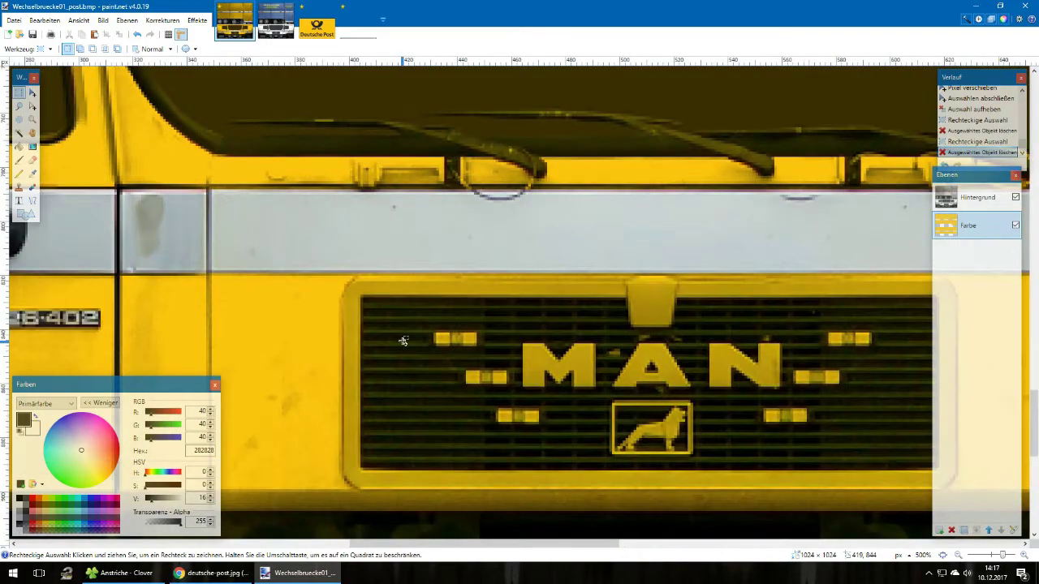
scroll(403, 341, "down", 2)
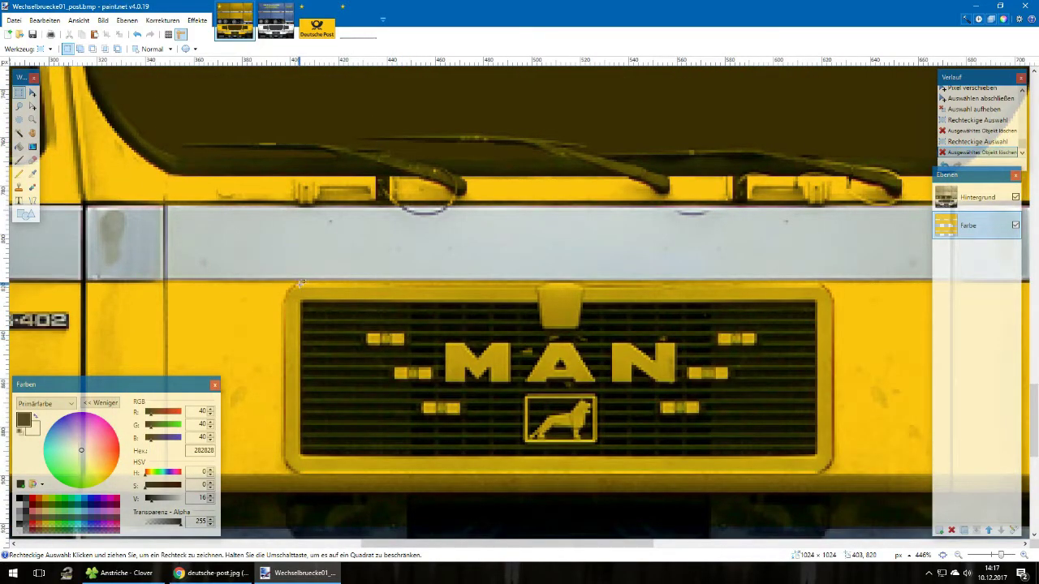
mouse_move(298, 284)
left_mouse_down()
mouse_move(617, 446)
mouse_move(791, 459)
mouse_move(820, 474)
left_mouse_up()
key("Delete")
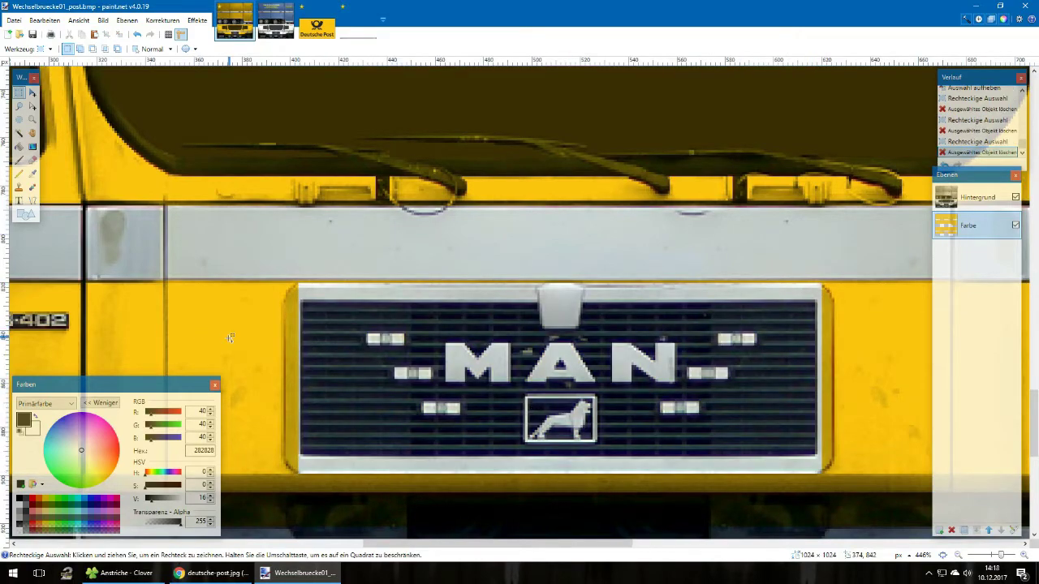
Erase the yellow on the Farbe layer over the grille frame's two upper corners with an 11 px eraser
scroll(230, 337, "up", 5)
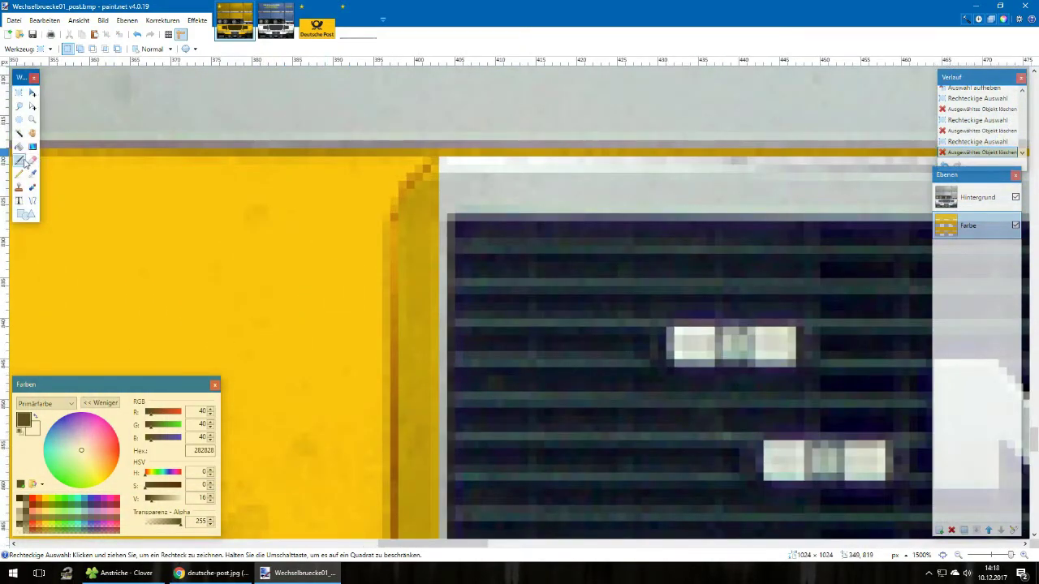
left_click(33, 161)
left_click(148, 50)
left_click(147, 50)
left_click(147, 50)
left_click(147, 49)
left_click(148, 50)
left_click(148, 50)
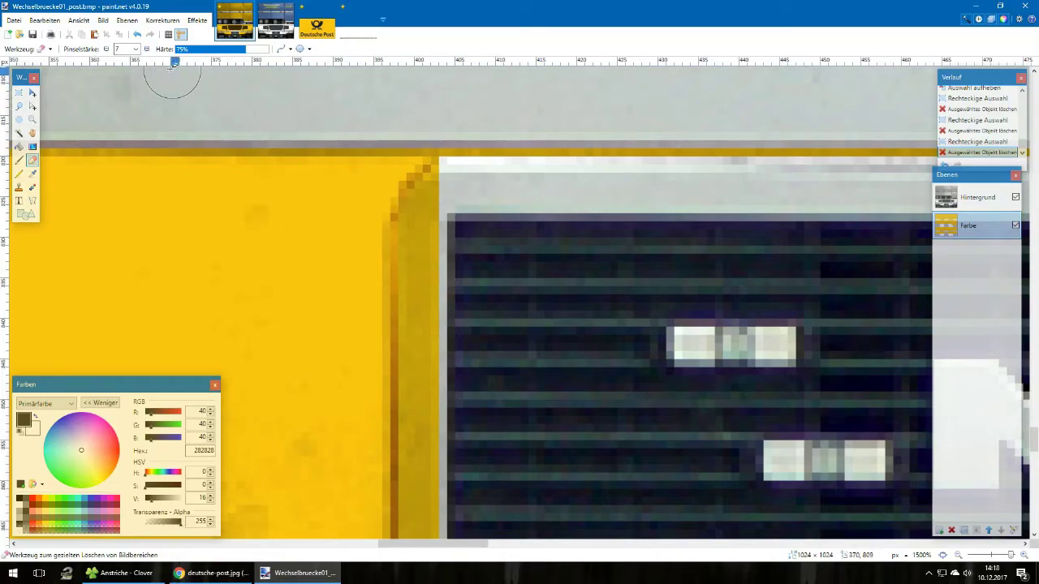
left_click(148, 49)
left_click(148, 50)
left_click(148, 50)
mouse_move(463, 203)
left_mouse_down()
mouse_move(435, 211)
mouse_move(457, 224)
left_mouse_up()
scroll(457, 225, "right", 10)
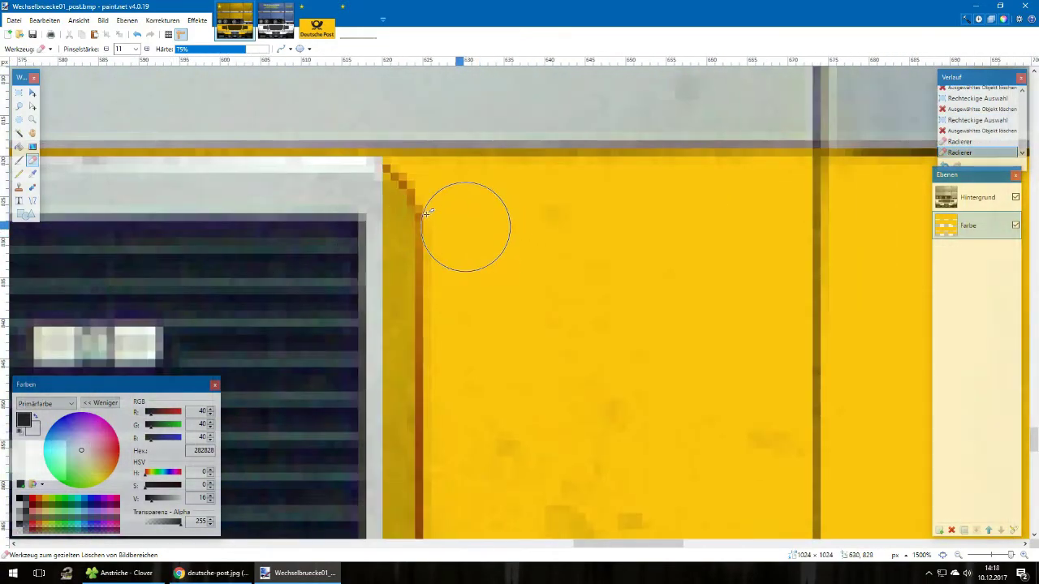
mouse_move(349, 204)
left_mouse_down()
mouse_move(369, 209)
mouse_move(372, 236)
mouse_move(359, 221)
left_mouse_up()
Erase the yellow over the grille frame's two lower corners on the Farbe layer
scroll(371, 244, "down", 3)
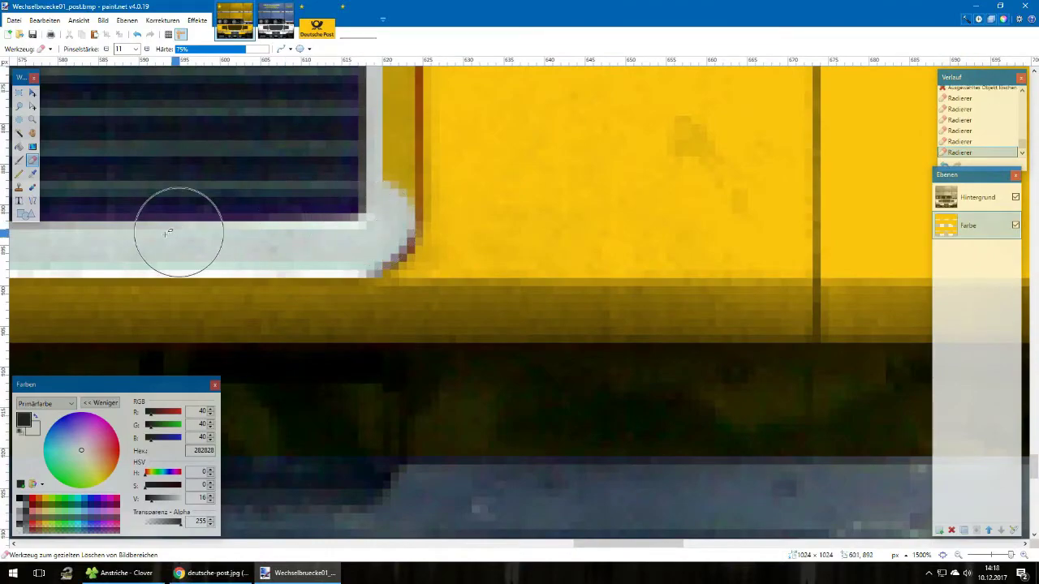
scroll(174, 254, "left", 7)
scroll(173, 257, "left", 2)
left_click_drag(306, 232, 303, 216)
scroll(265, 148, "up", 4)
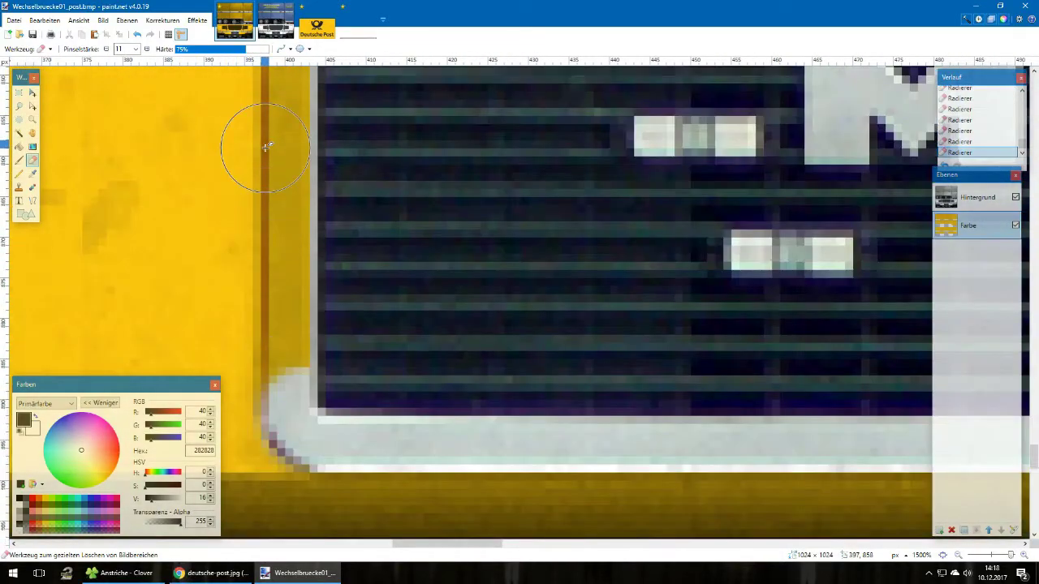
scroll(264, 149, "down", 3)
scroll(265, 148, "up", 2)
Delete the remaining vertical yellow strips over both sides of the grille frame using rectangular selections
left_click(19, 92)
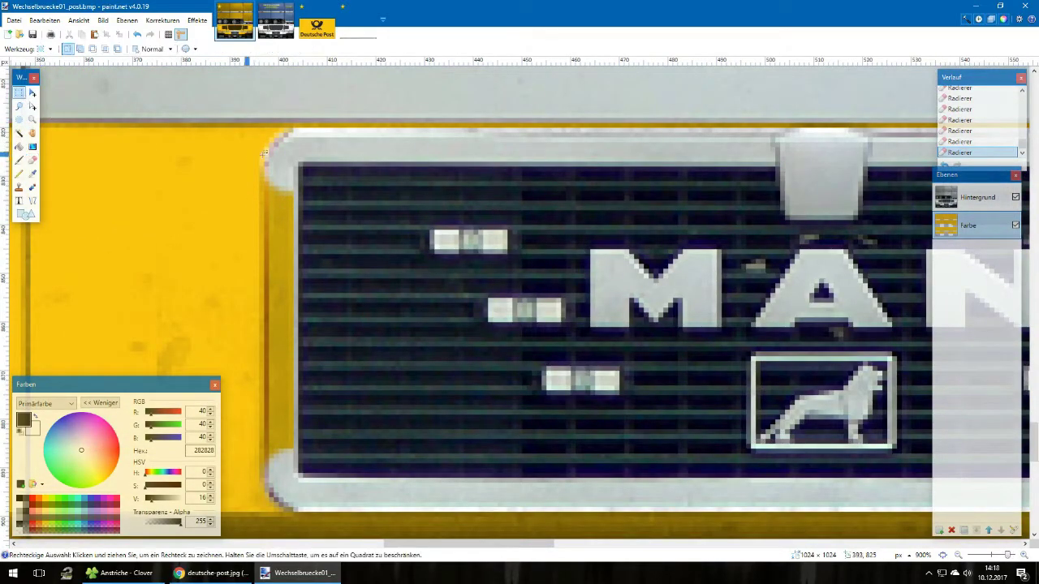
left_click_drag(324, 171, 261, 473)
key("Delete")
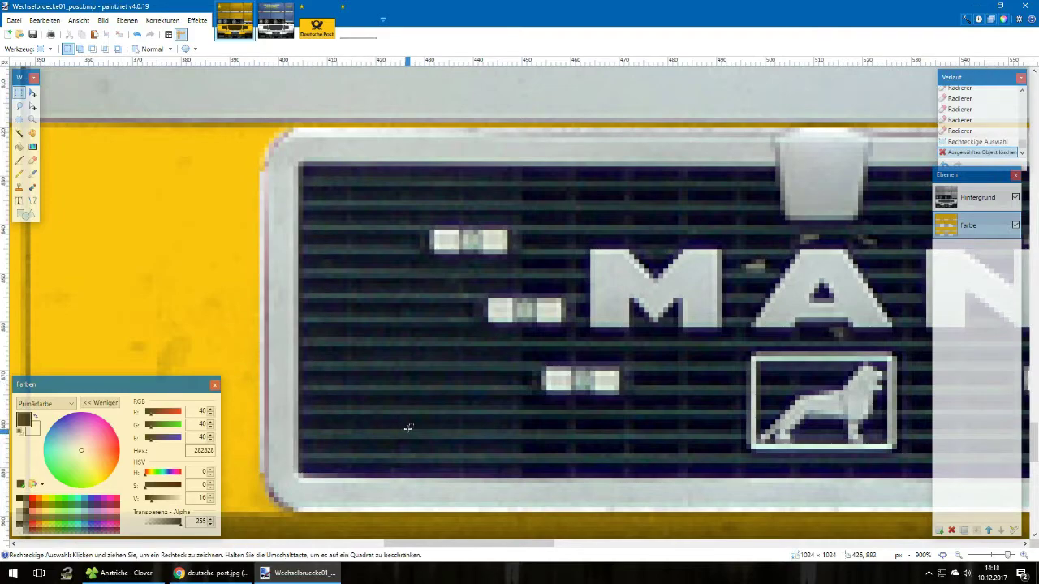
scroll(407, 428, "right", 5)
scroll(407, 427, "left", 1)
left_click_drag(536, 171, 599, 484)
key("Delete")
Examine the whole texture, from the yellow tarpaulins down to the cab front
scroll(591, 470, "down", 10)
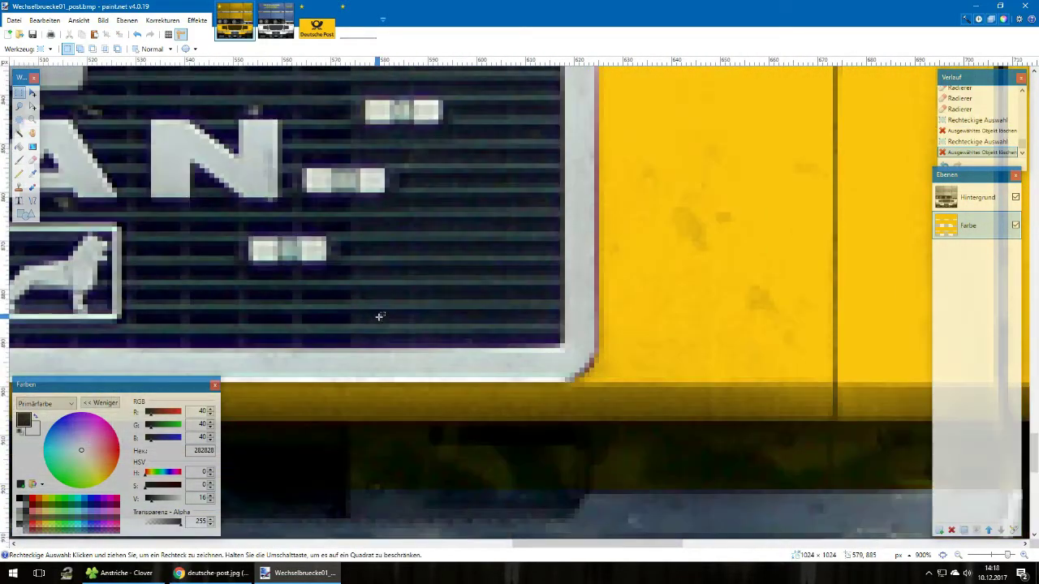
scroll(592, 325, "right", 2)
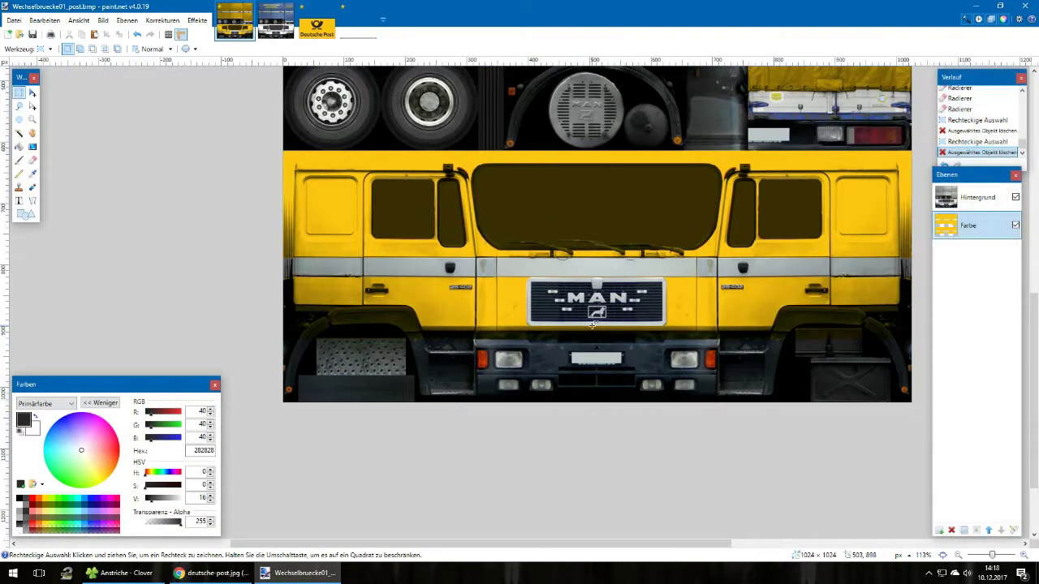
scroll(708, 318, "up", 1)
scroll(708, 319, "up", 4)
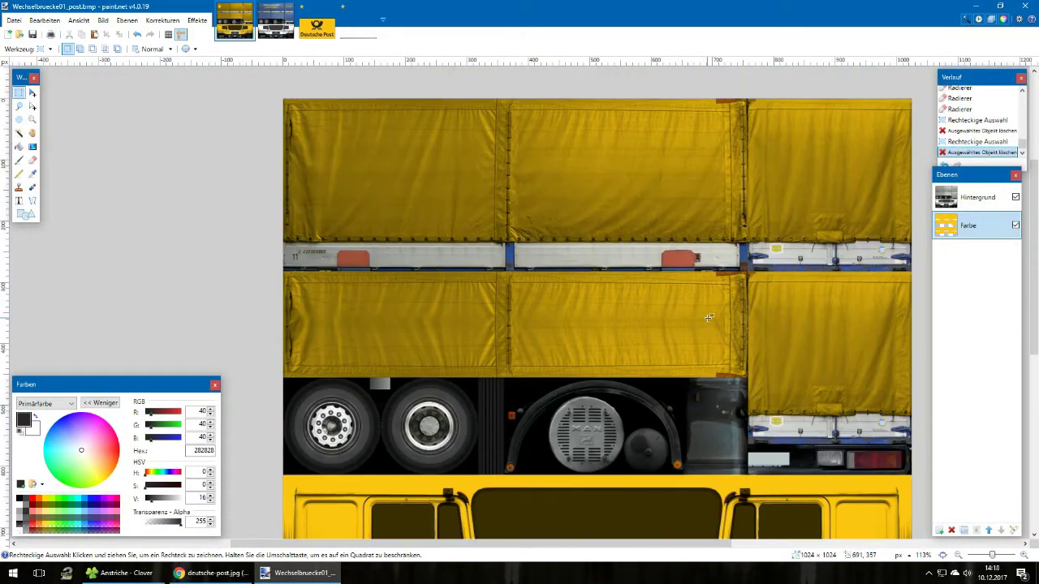
scroll(707, 319, "down", 3)
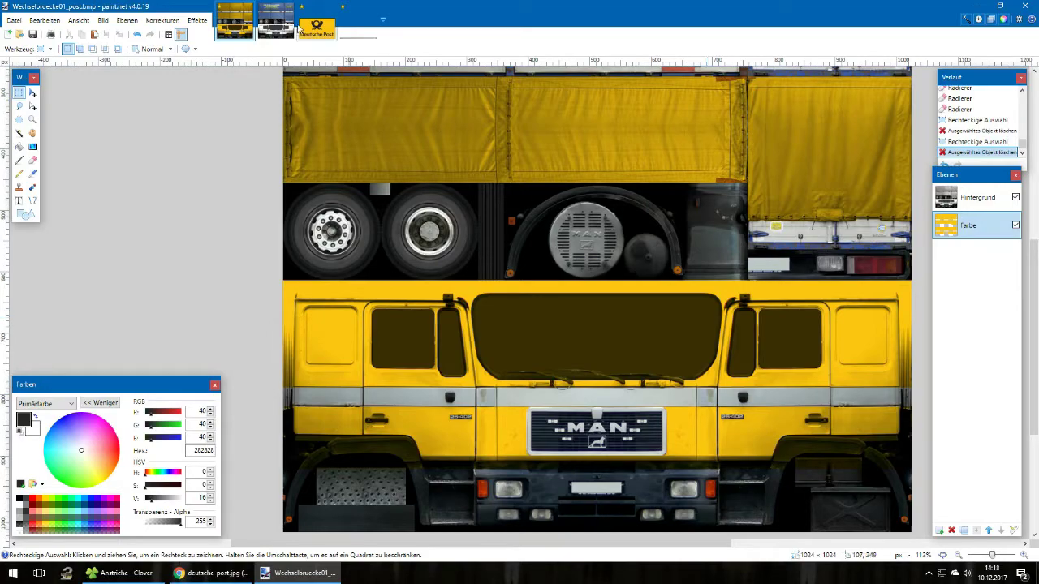
scroll(470, 149, "right", 1)
scroll(339, 102, "up", 4)
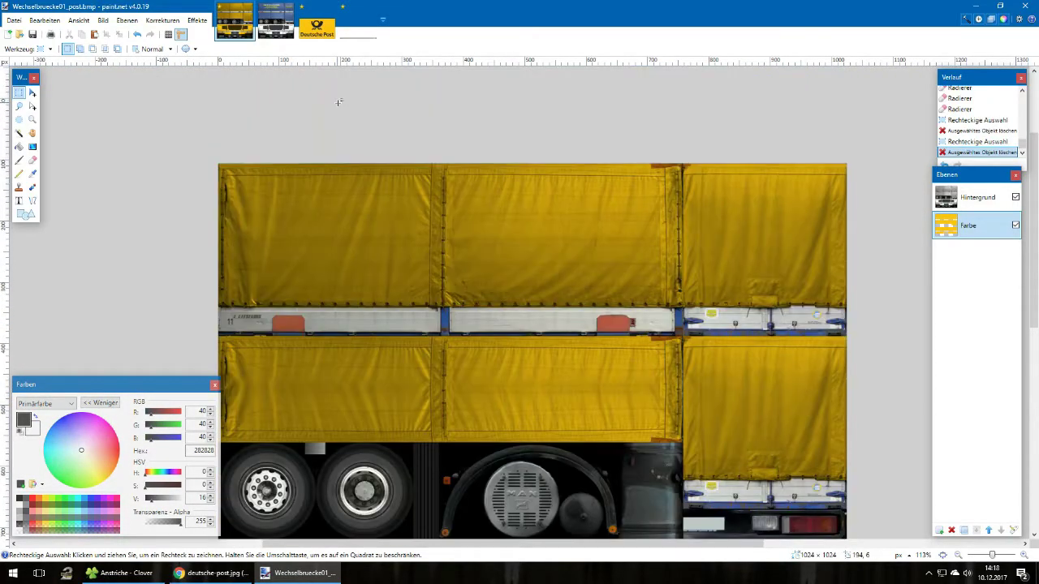
scroll(338, 102, "down", 1)
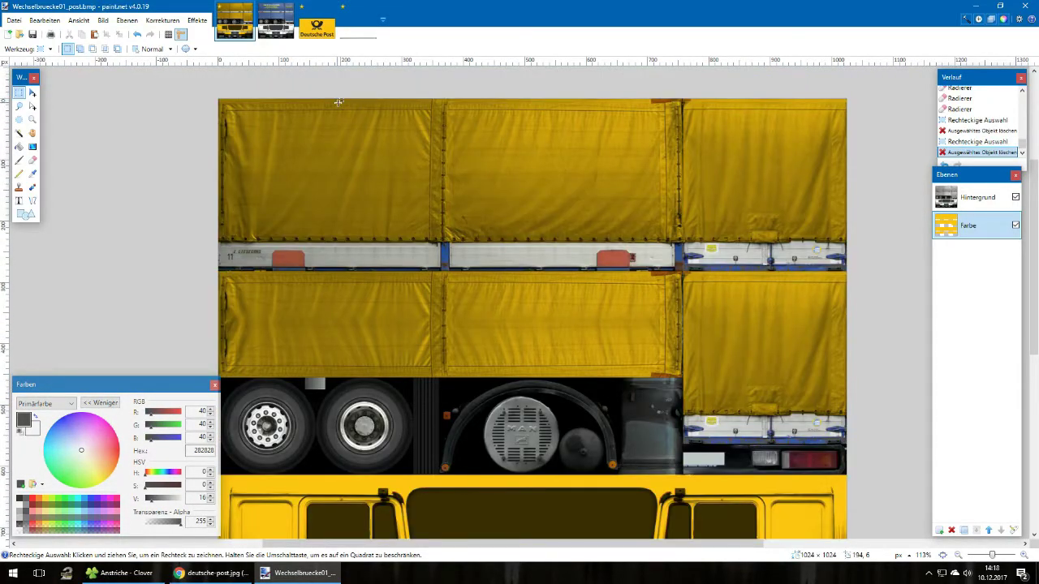
scroll(339, 102, "down", 2)
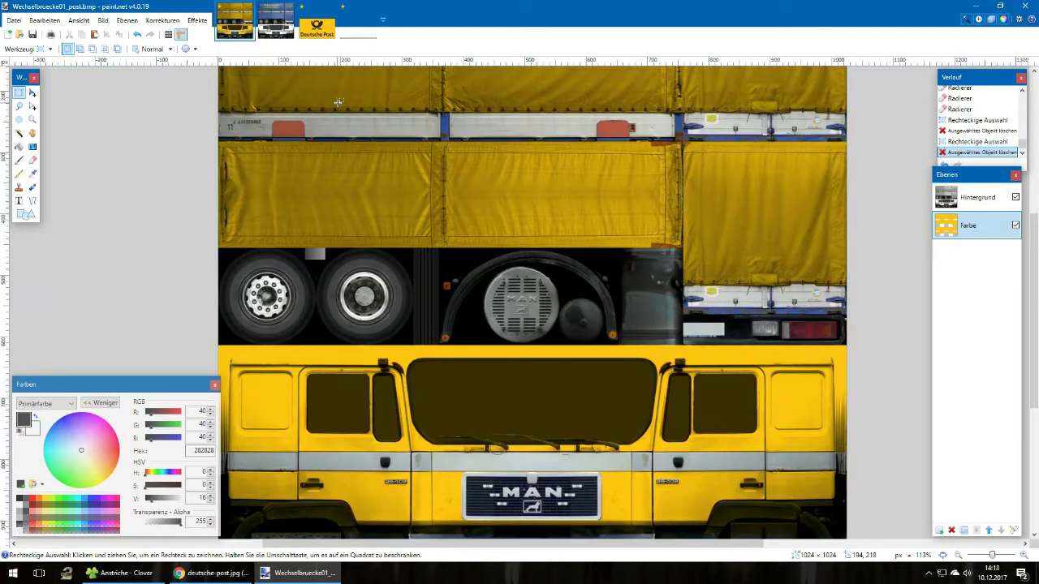
scroll(338, 103, "up", 2)
scroll(339, 102, "down", 1)
left_click(320, 36)
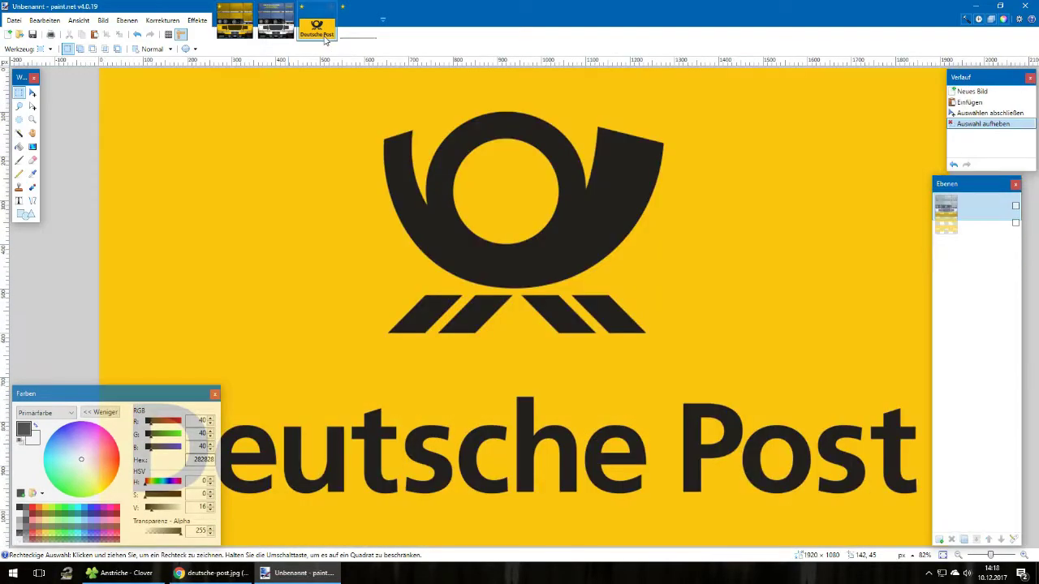
scroll(320, 192, "down", 2, "ctrl")
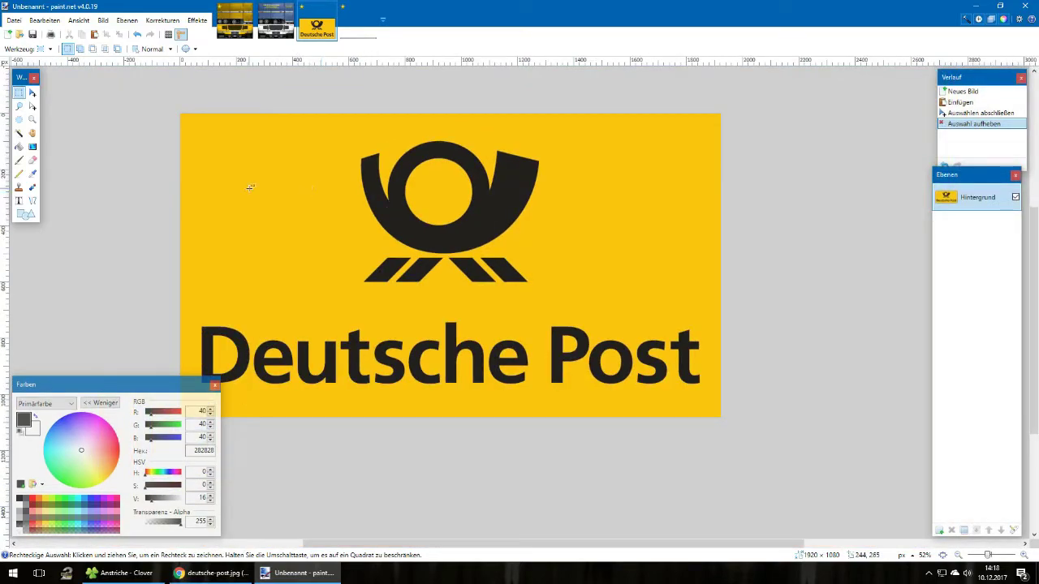
left_click_drag(253, 119, 780, 408)
key("ctrl+d")
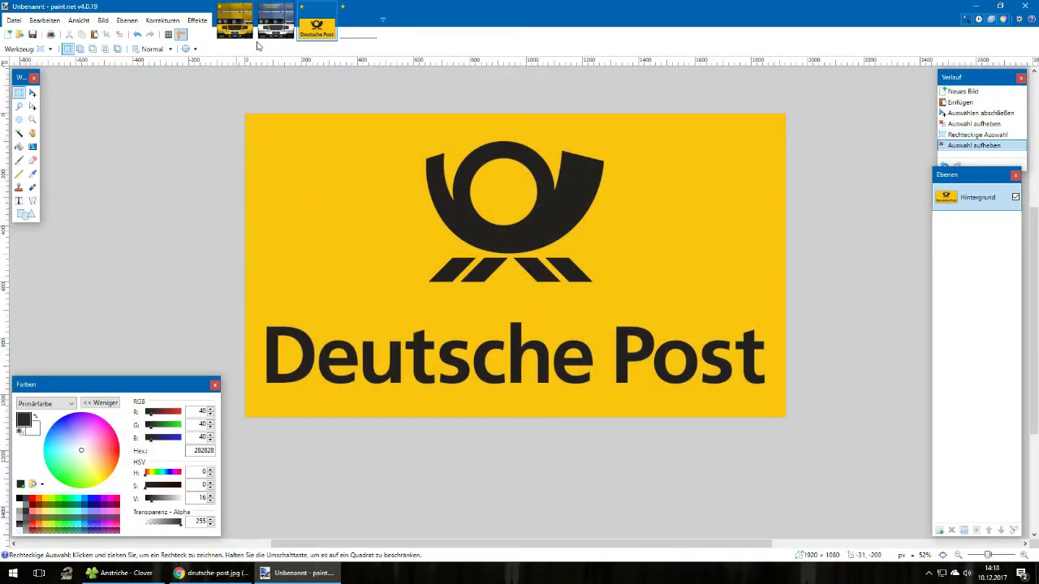
Measure the height available for a logo on the truck texture's upper middle tarpaulin with trial rectangular selections
left_click(241, 32)
left_click_drag(564, 120, 654, 130)
left_click(565, 113)
left_click_drag(565, 112, 571, 168)
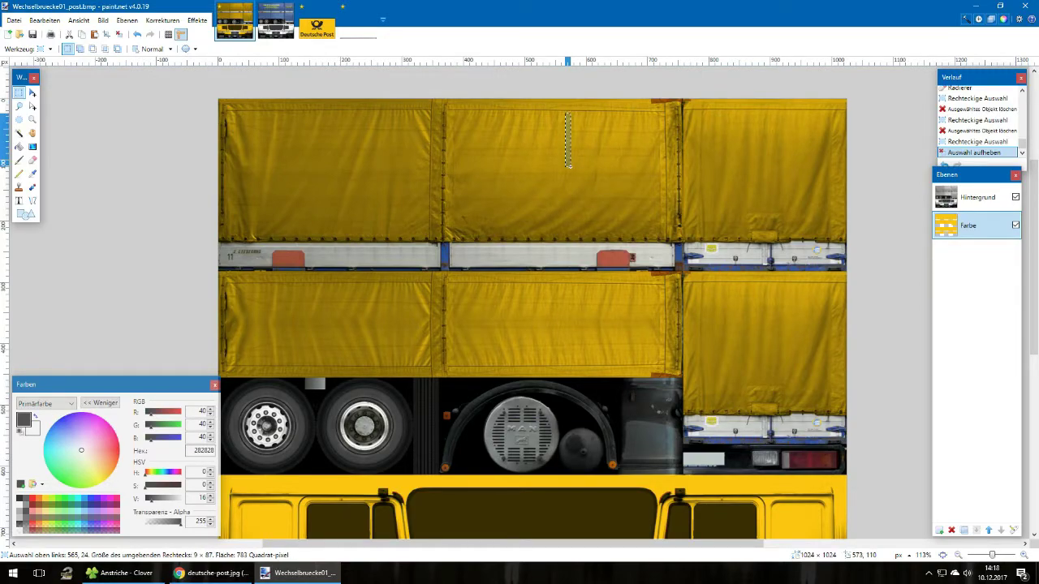
left_click_drag(570, 174, 590, 156)
left_click(474, 170)
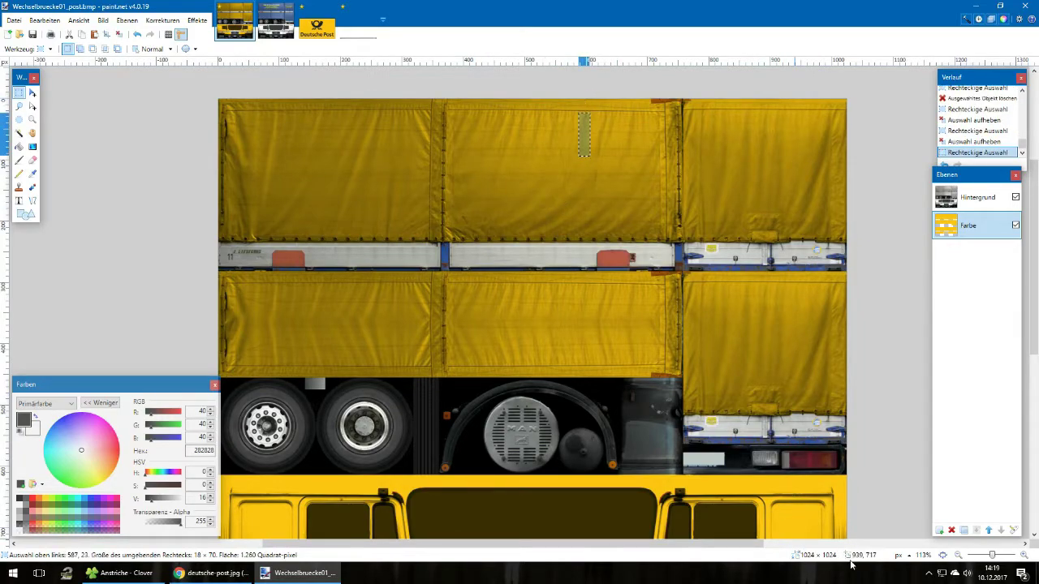
left_click(544, 314)
left_click_drag(581, 112, 581, 172)
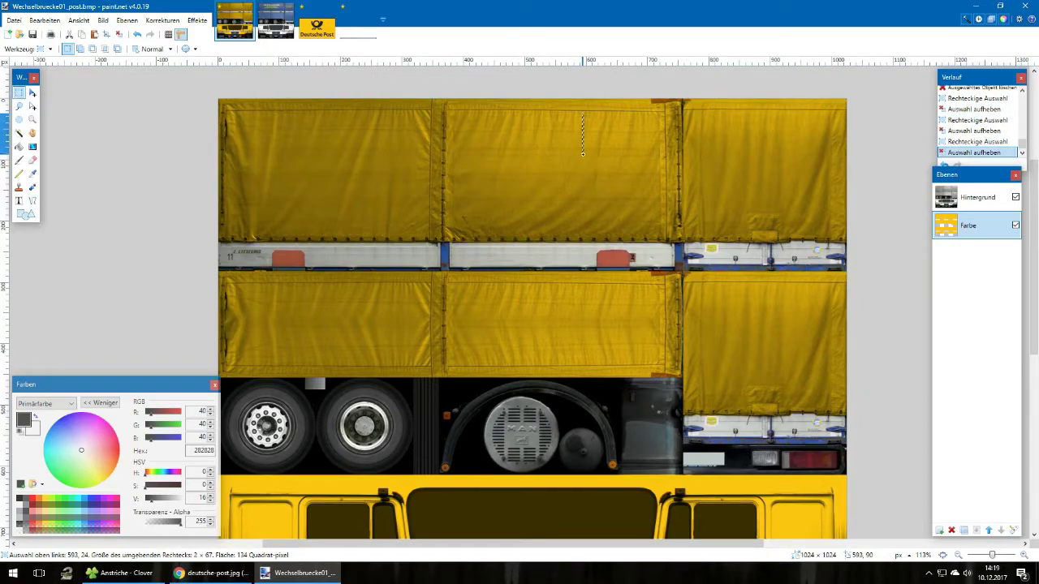
left_click_drag(583, 154, 582, 154)
left_click(323, 89)
Resize the Deutsche Post logo image to a height of 65 pixels, keeping its aspect ratio
left_click(312, 28)
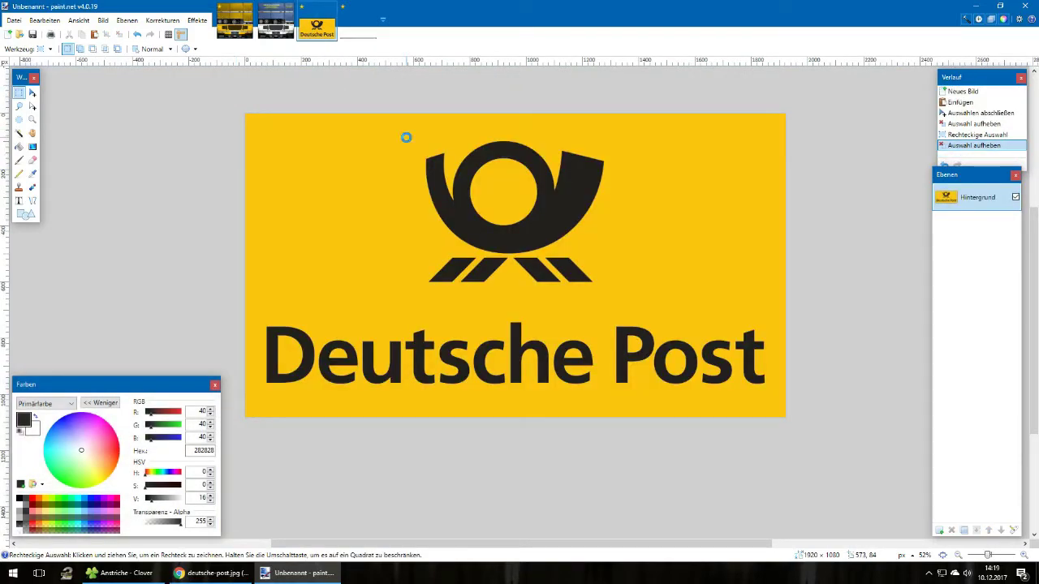
key("ctrl+r")
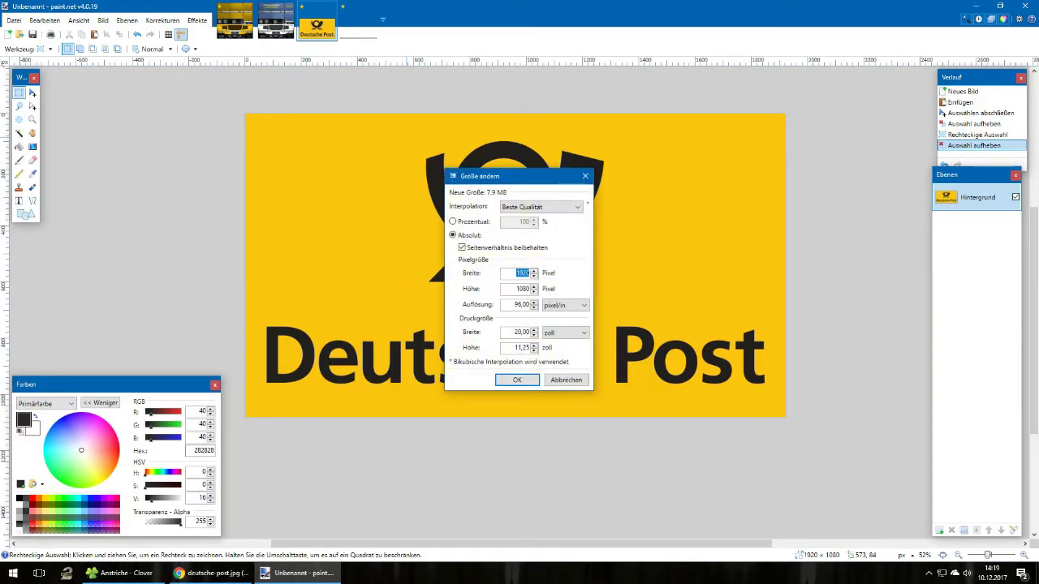
key("Escape")
left_click(127, 20)
mouse_move(97, 24)
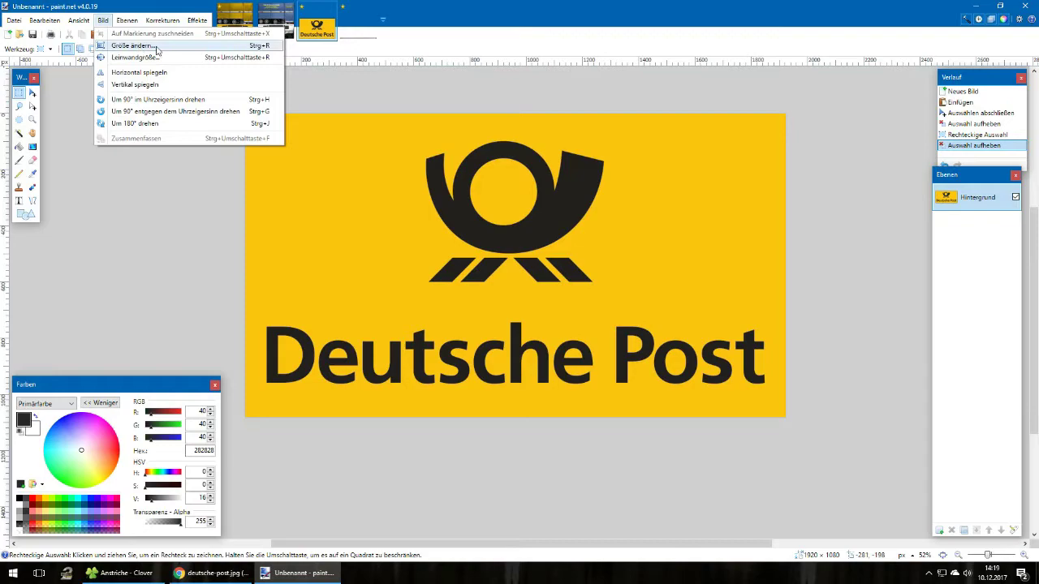
left_click(239, 45)
double_click(519, 289)
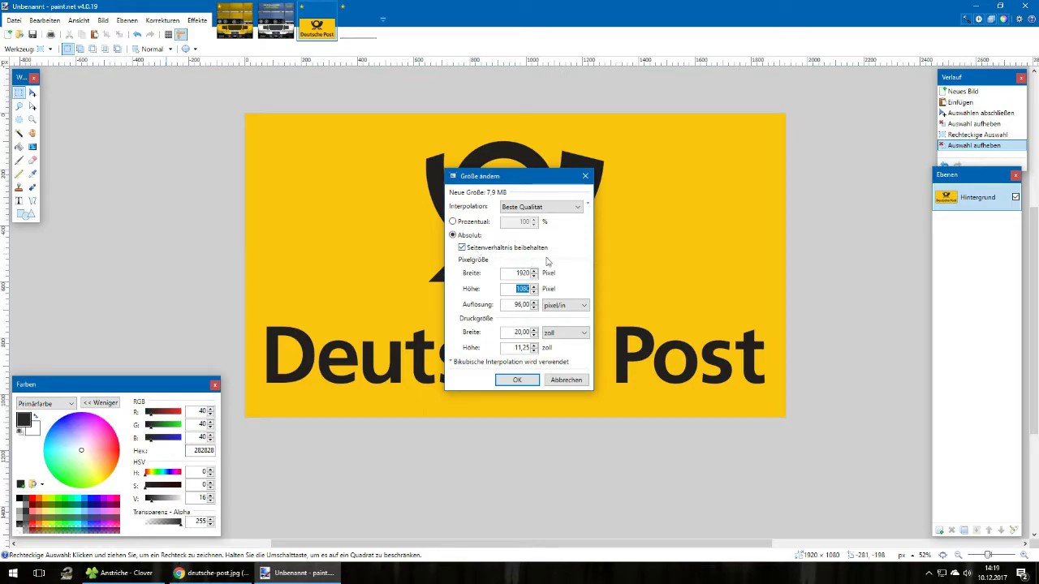
type("65")
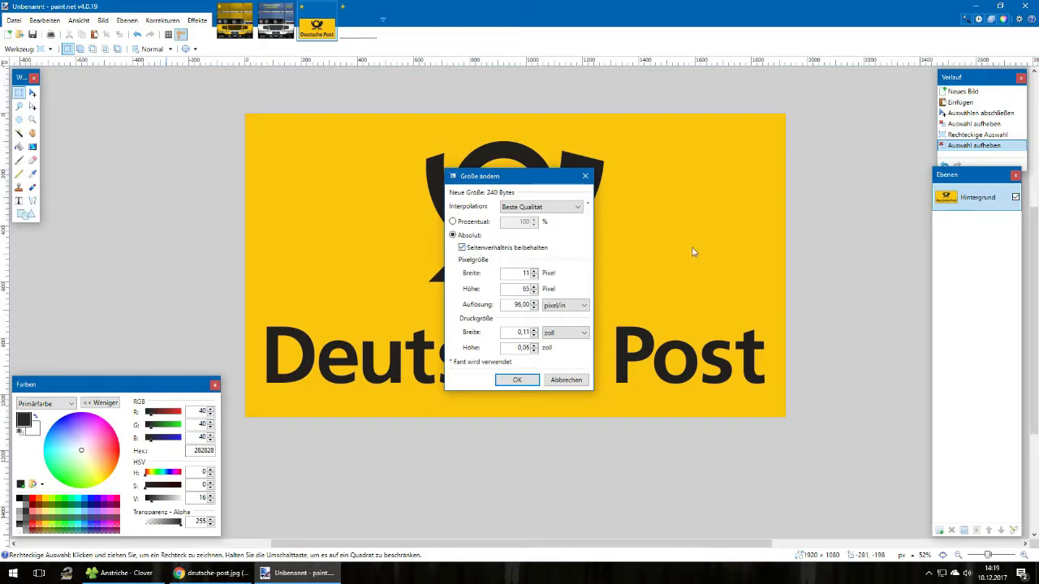
key("Return")
scroll(225, 120, "up", 8)
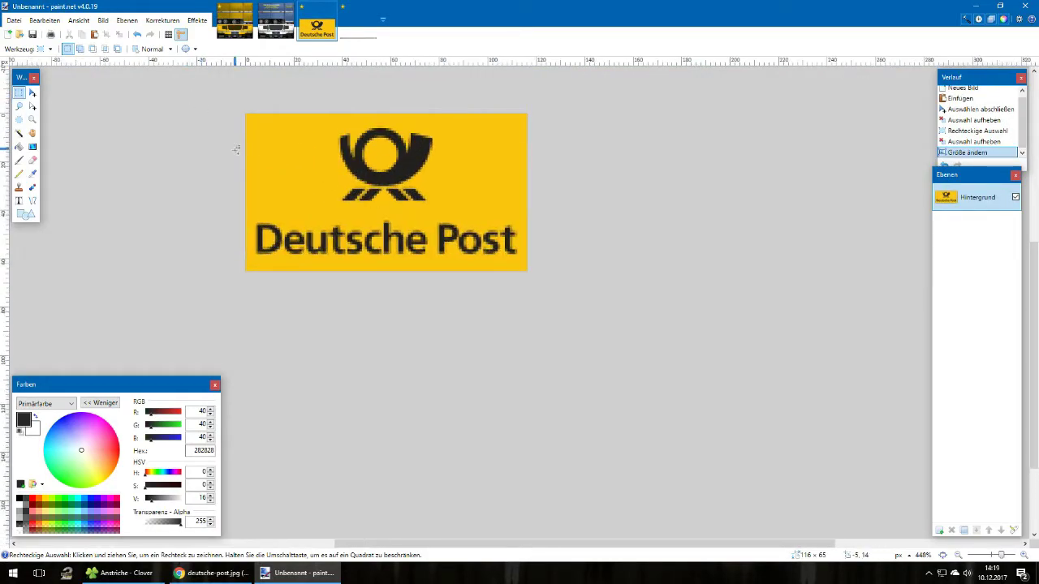
Copy the whole resized logo into the truck texture's Farbe layer and place it at the upper middle tarpaulin's top-right corner
key("ctrl+a")
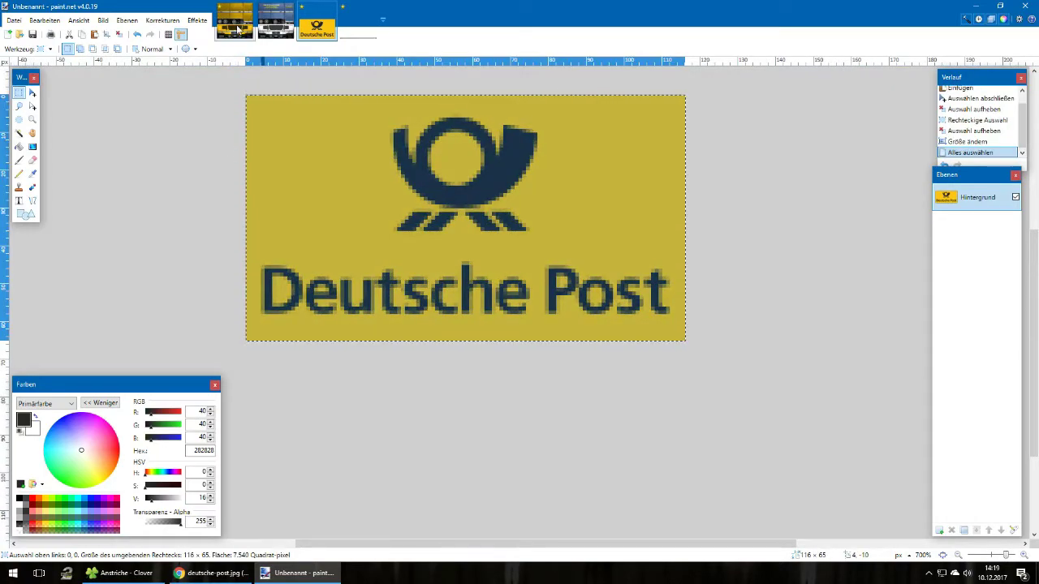
left_click(237, 30)
key("ctrl+v")
left_click_drag(276, 130, 648, 142)
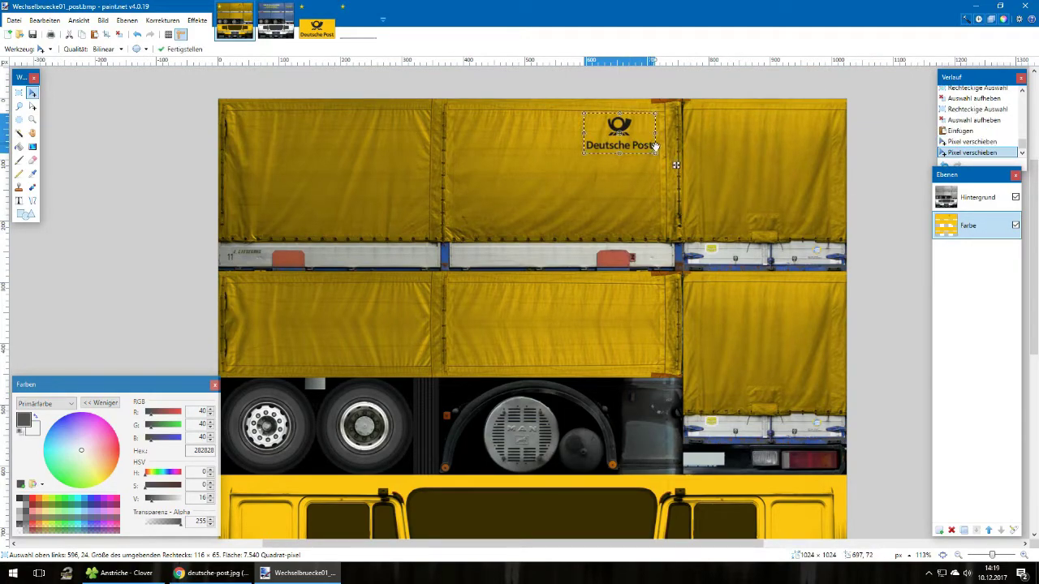
Paste two more Deutsche Post logos, centre one low on each of the two right-hand tarpaulins, and deselect
key("ctrl+v")
left_click_drag(270, 129, 780, 202)
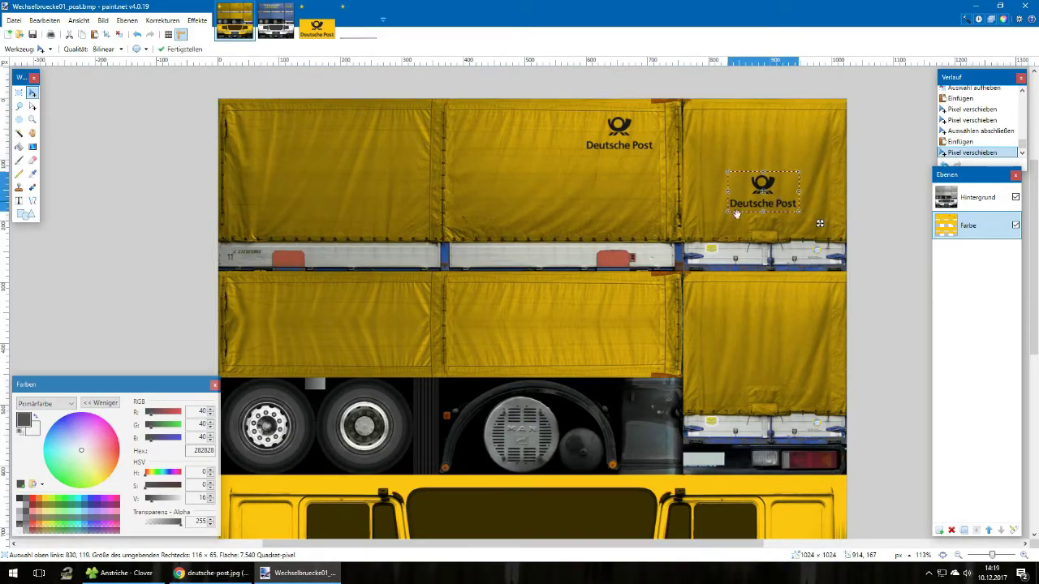
key("ctrl+v")
left_click_drag(277, 126, 791, 372)
key("s")
key("ctrl+d")
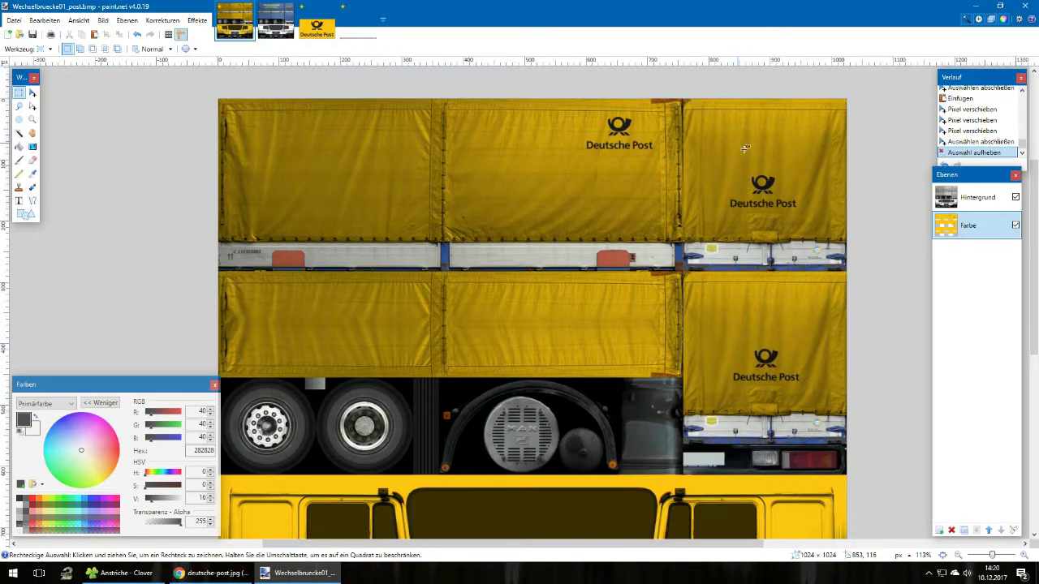
Try to place the Deutsche Post logo on the cab's right rear side panel, and undo the paste
scroll(739, 142, "down", 5)
scroll(805, 384, "up", 2)
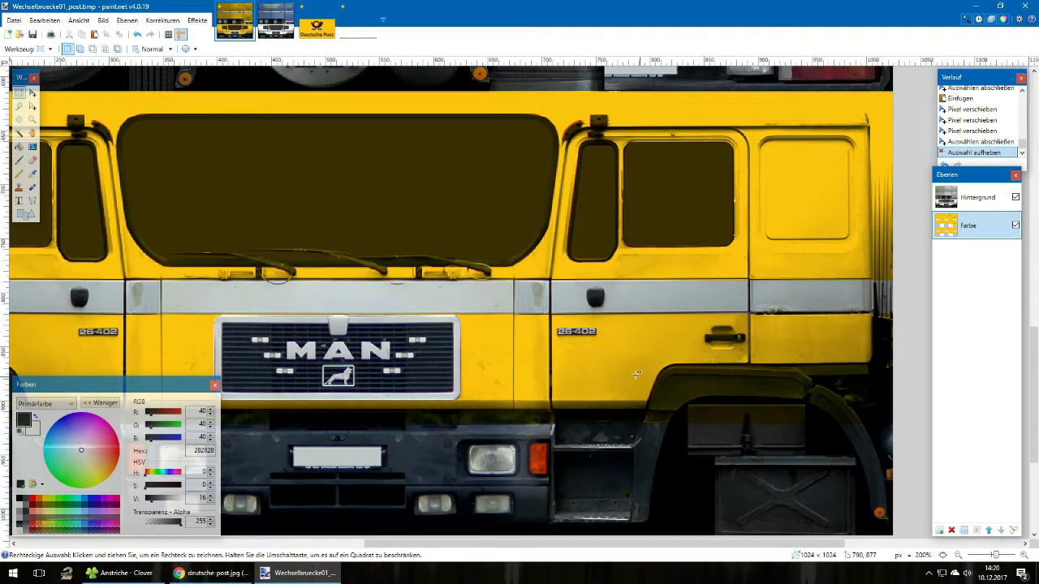
key("ctrl+v")
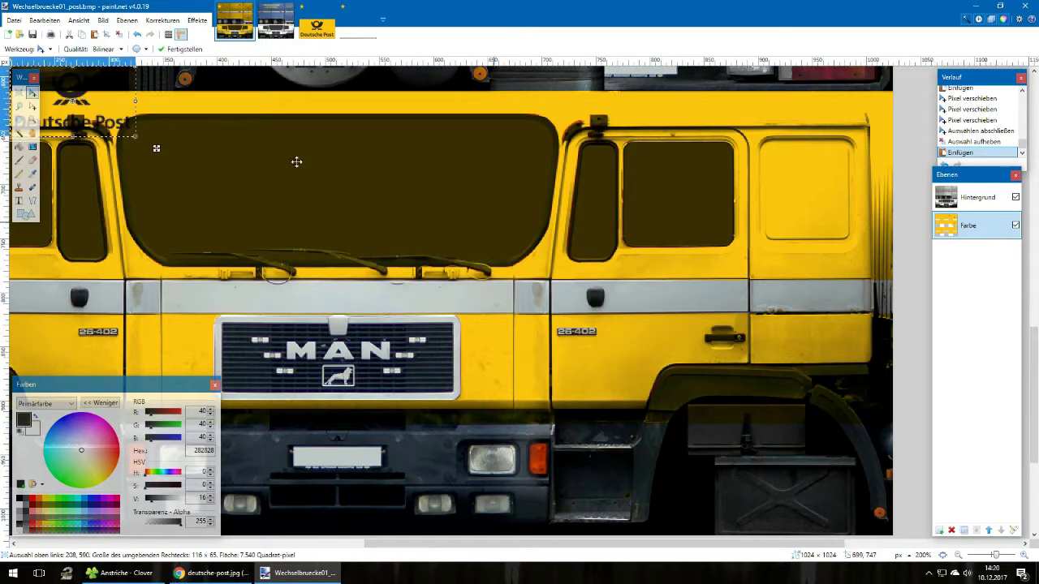
left_click_drag(110, 110, 844, 198)
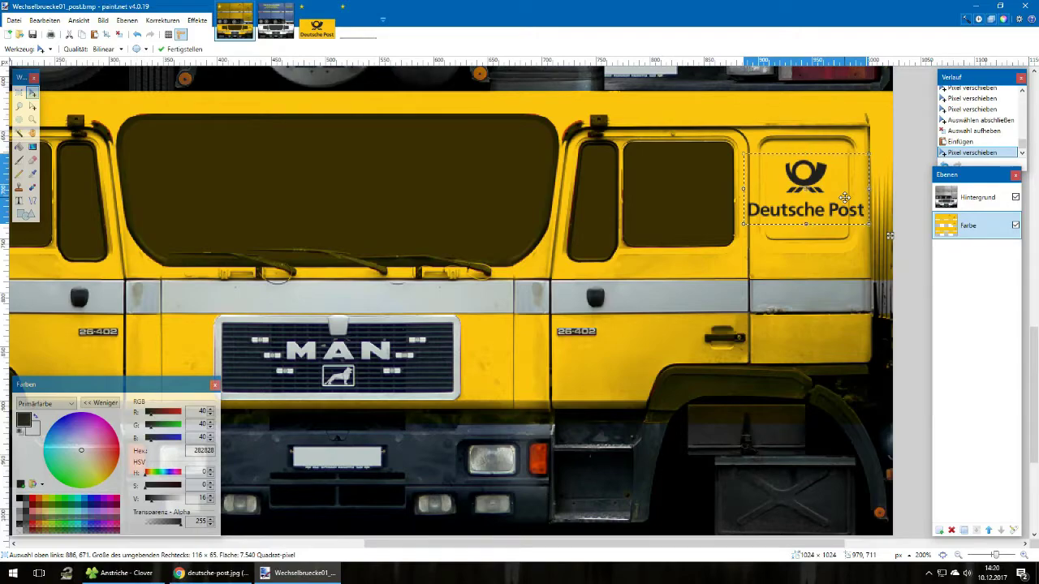
key("ctrl+z")
key("ctrl+z")
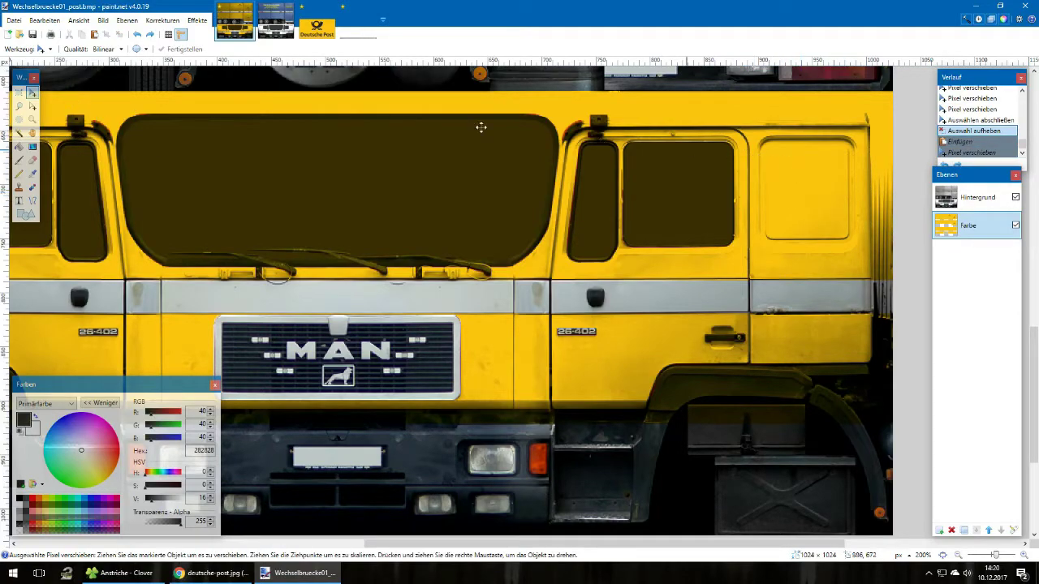
left_click(20, 92)
left_click(454, 184)
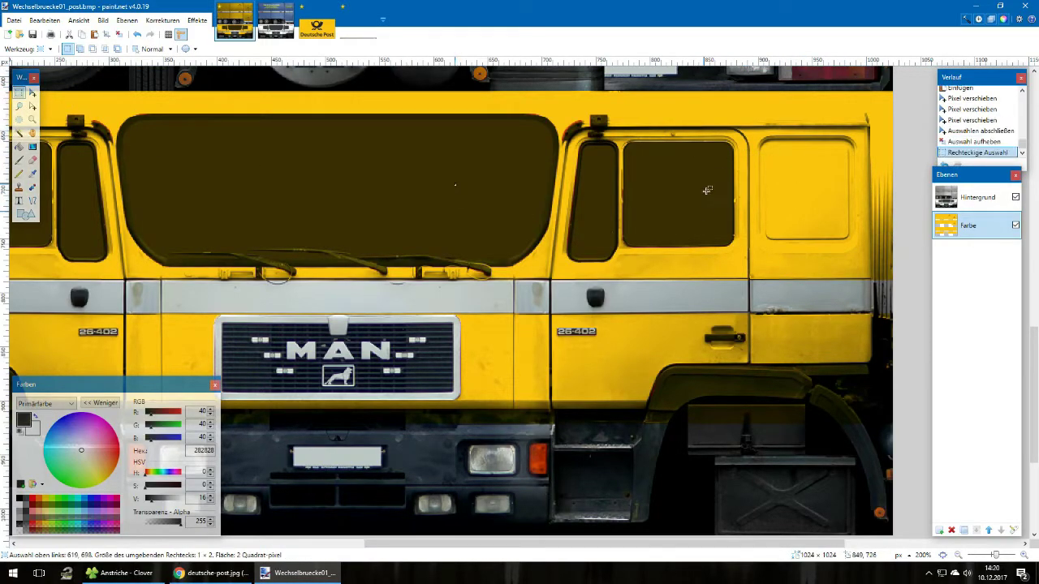
Measure the width of the cab's right rear side panel with a rectangular selection
left_click_drag(758, 152, 847, 203)
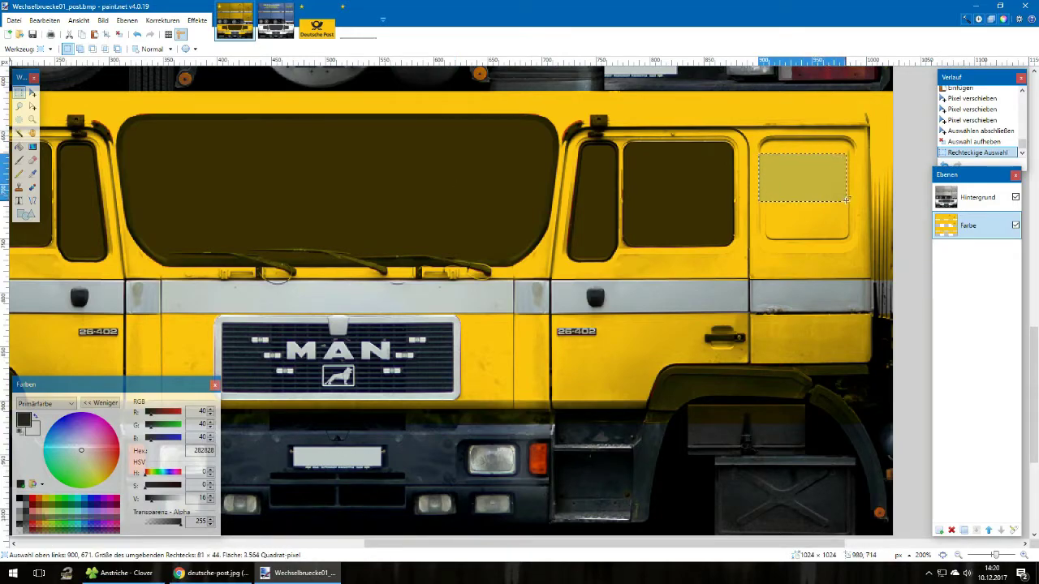
left_click(752, 172)
left_click_drag(761, 168, 847, 199)
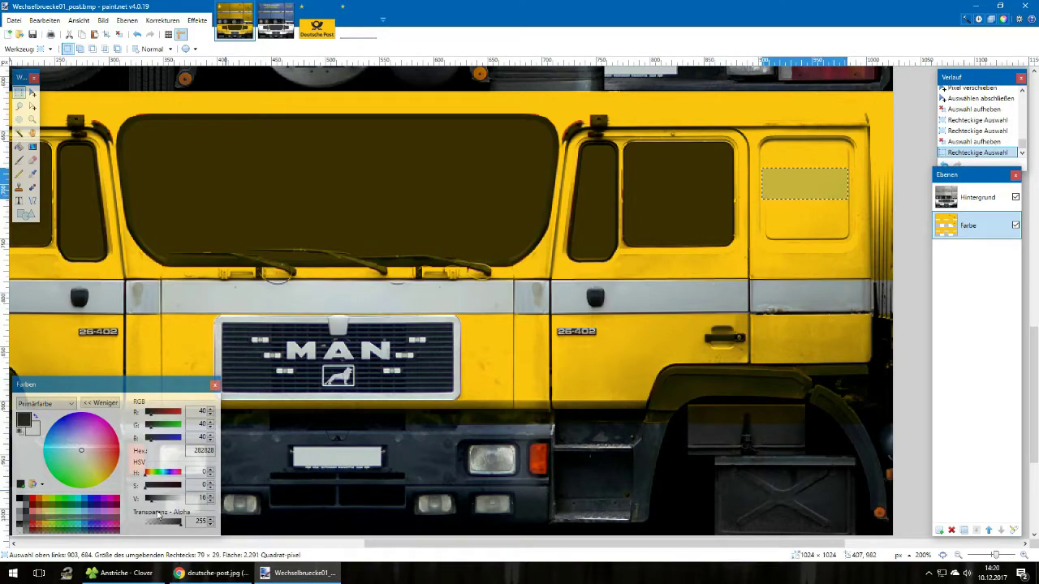
Resize the Deutsche Post logo image to a width of 80 pixels, keeping its aspect ratio
left_click(316, 27)
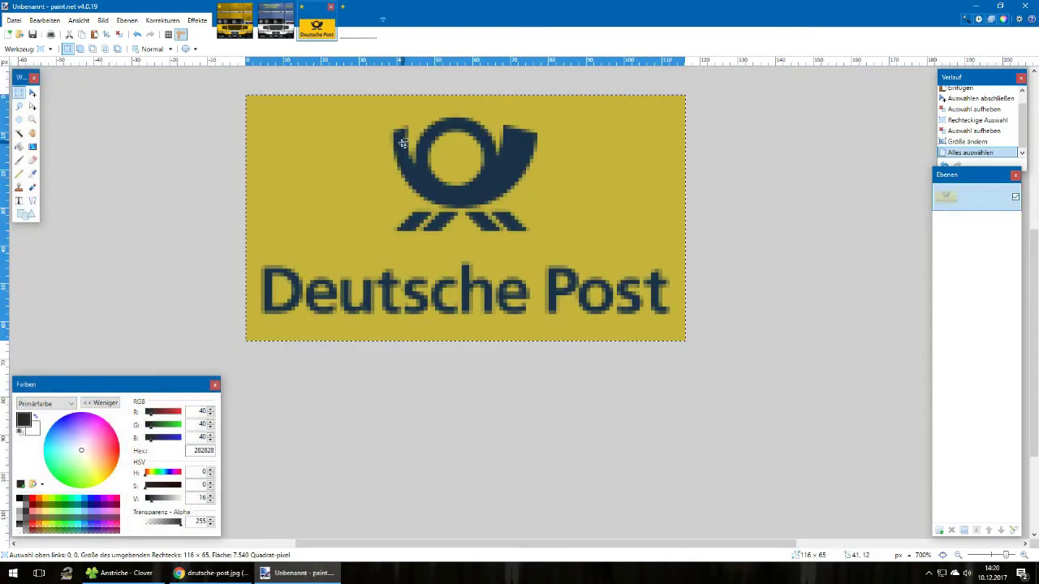
key("ctrl+r")
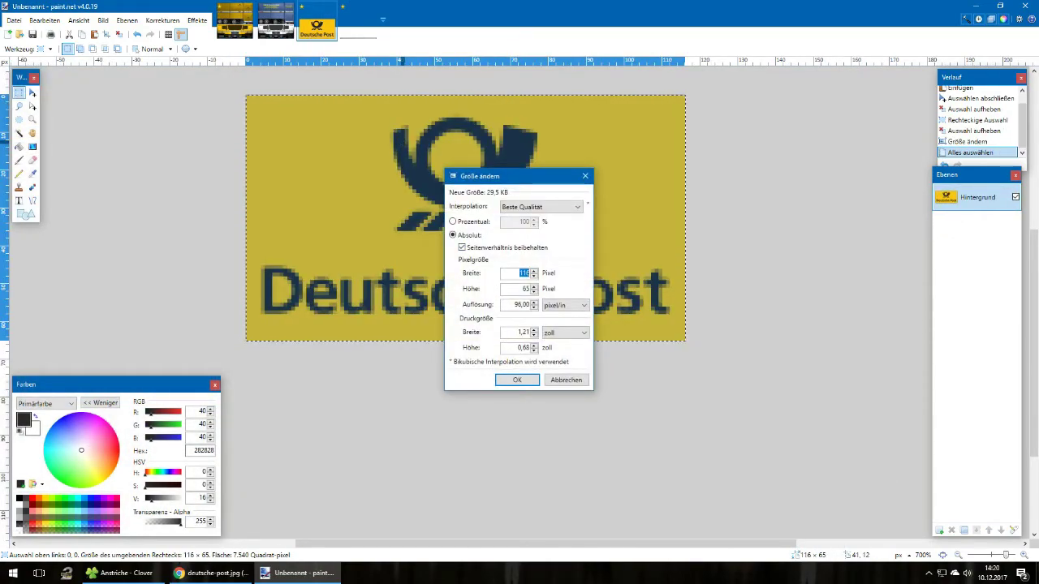
type("80")
left_click(513, 380)
Copy the whole resized logo into the truck texture's Farbe layer and centre it on the cab's right rear side panel
key("ctrl+a")
key("ctrl+Tab")
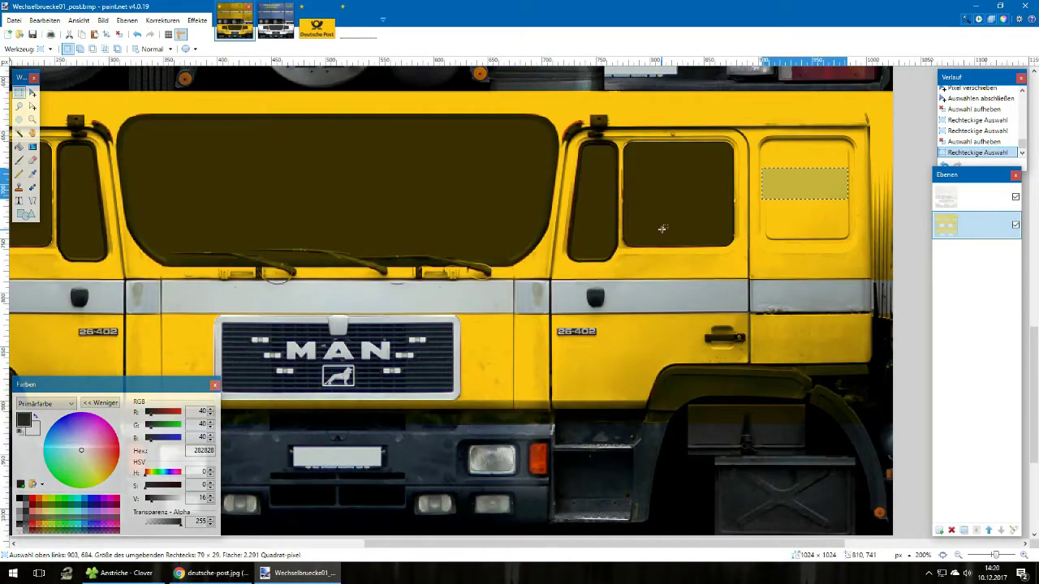
key("ctrl+v")
left_click_drag(188, 137, 826, 203)
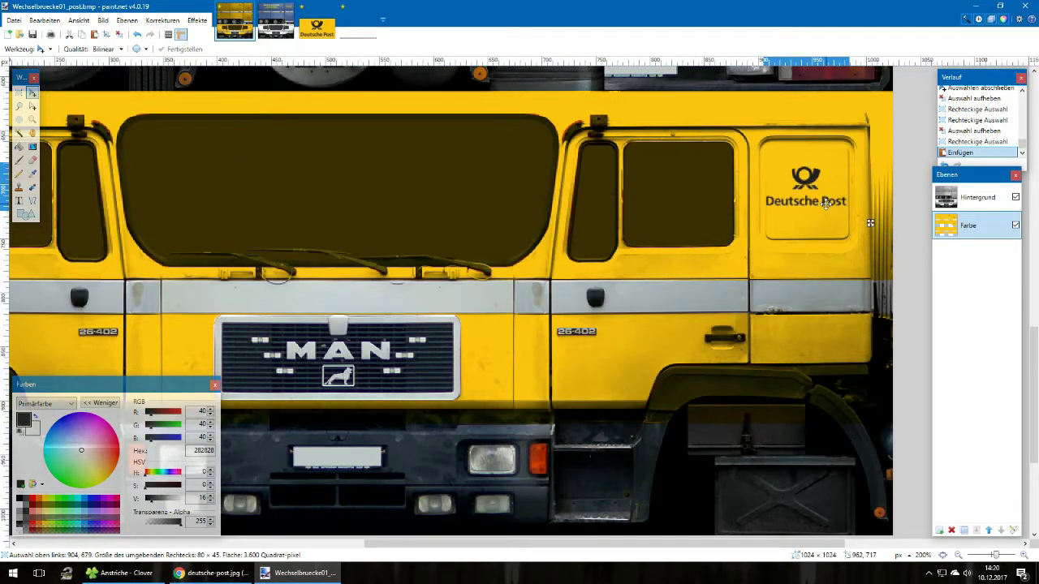
Paste a second Deutsche Post logo, centre it on the cab's left rear side panel, and deselect
scroll(568, 244, "left", 10)
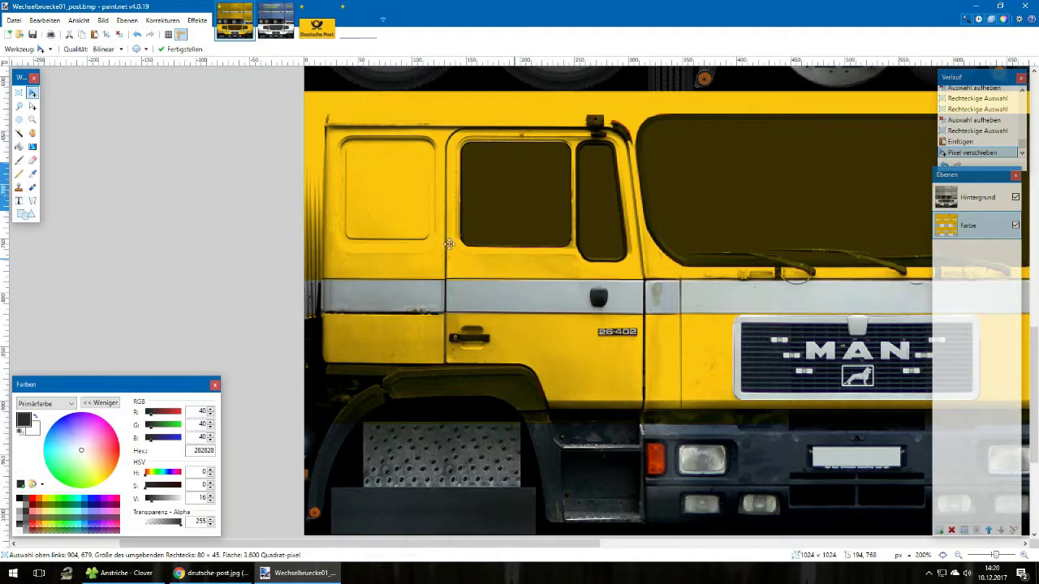
key("ctrl+v")
left_click_drag(372, 100, 409, 196)
scroll(481, 194, "right", 8)
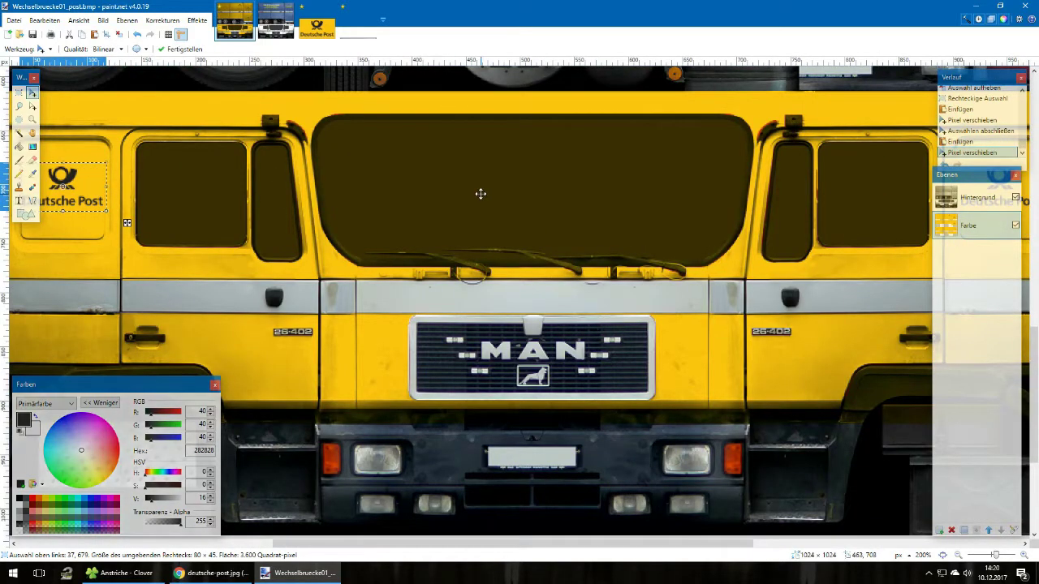
left_click(19, 93)
left_click(268, 166)
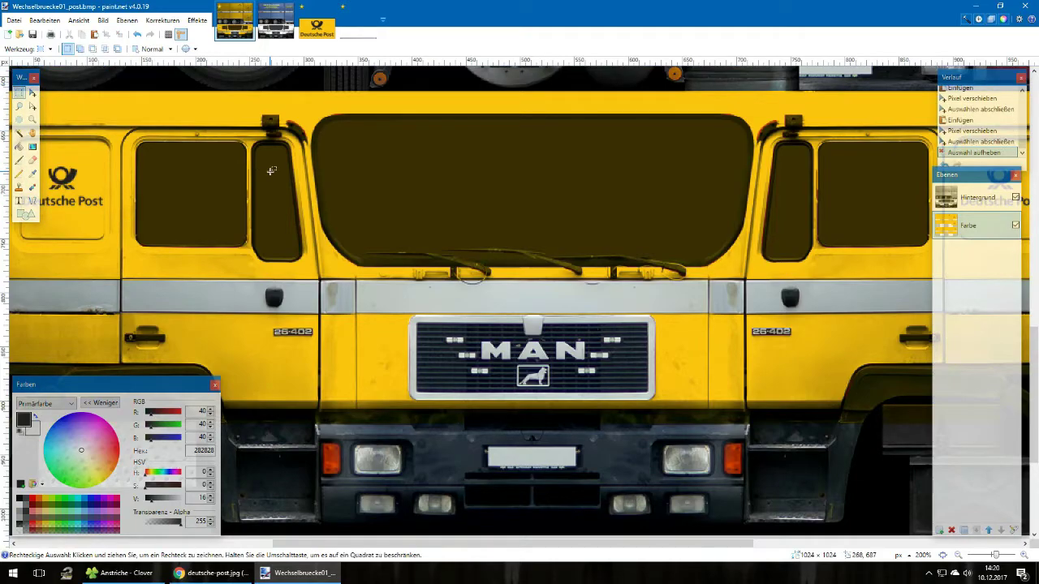
scroll(271, 171, "down", 5)
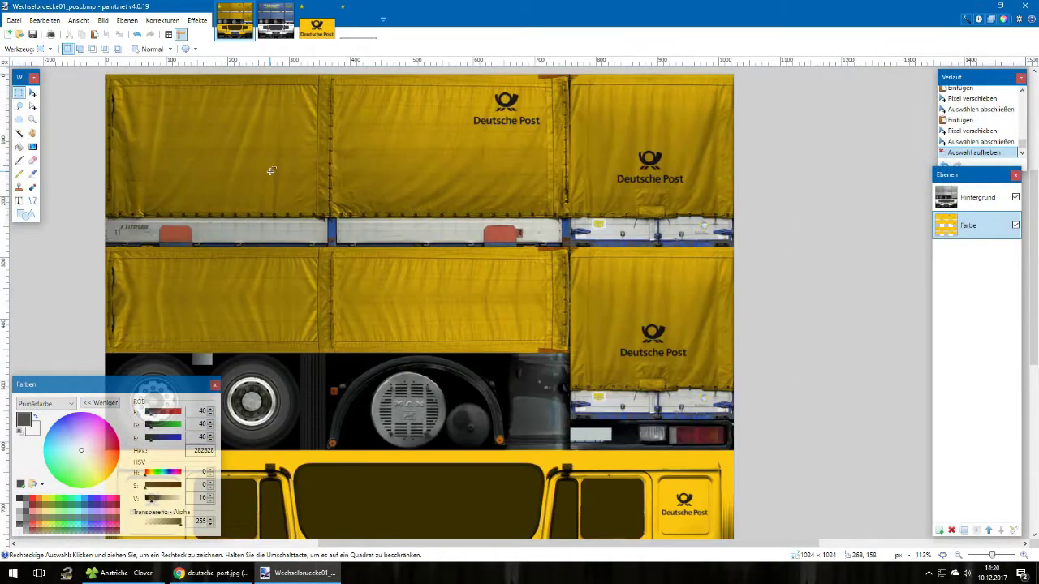
scroll(271, 171, "down", 2)
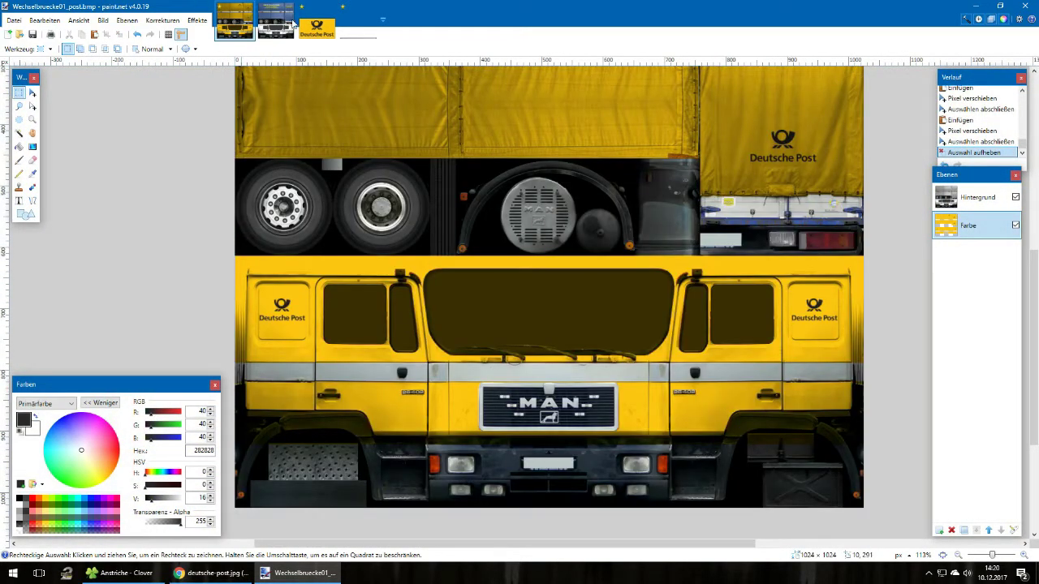
Undo the last resize of the Deutsche Post logo image and clear its selection
left_click(317, 27)
left_click(19, 105)
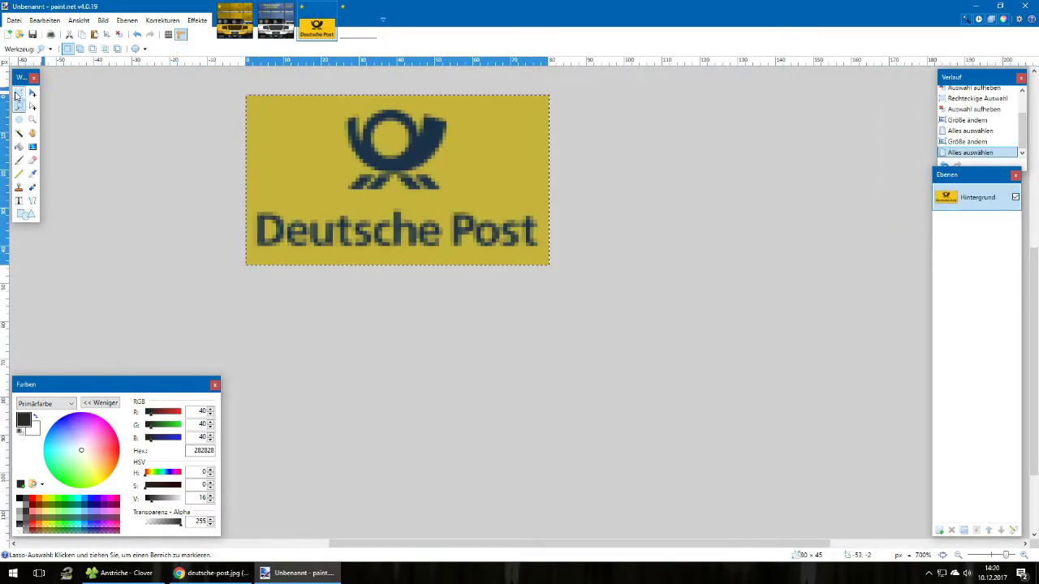
left_click(19, 93)
left_click(243, 195)
key("ctrl+z")
key("ctrl+z")
key("ctrl+z")
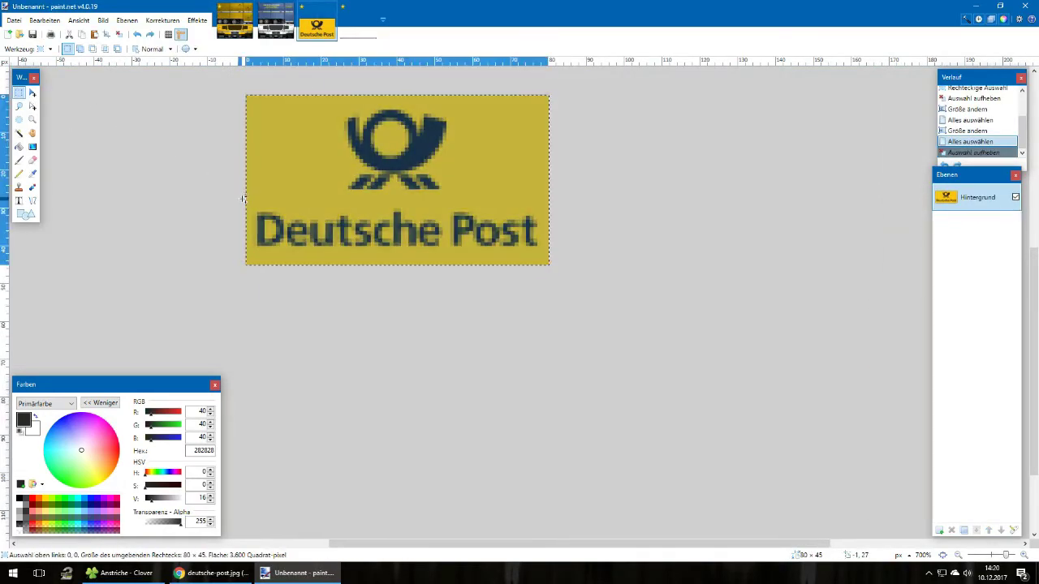
left_click(264, 212)
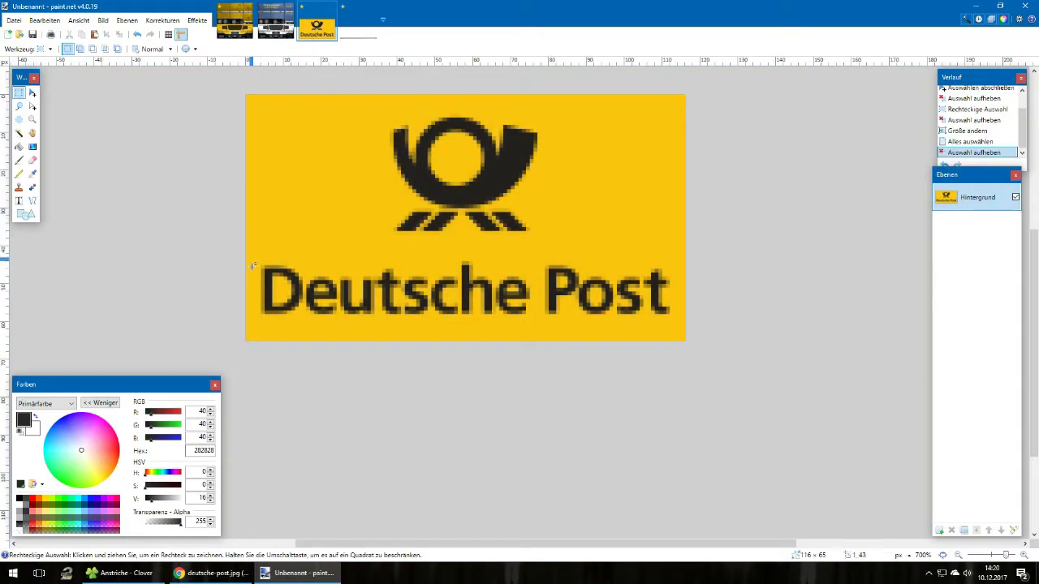
Copy only the Deutsche Post lettering from the logo image and paste it onto the yellow strip above the truck's windscreen
left_click_drag(248, 258, 678, 329)
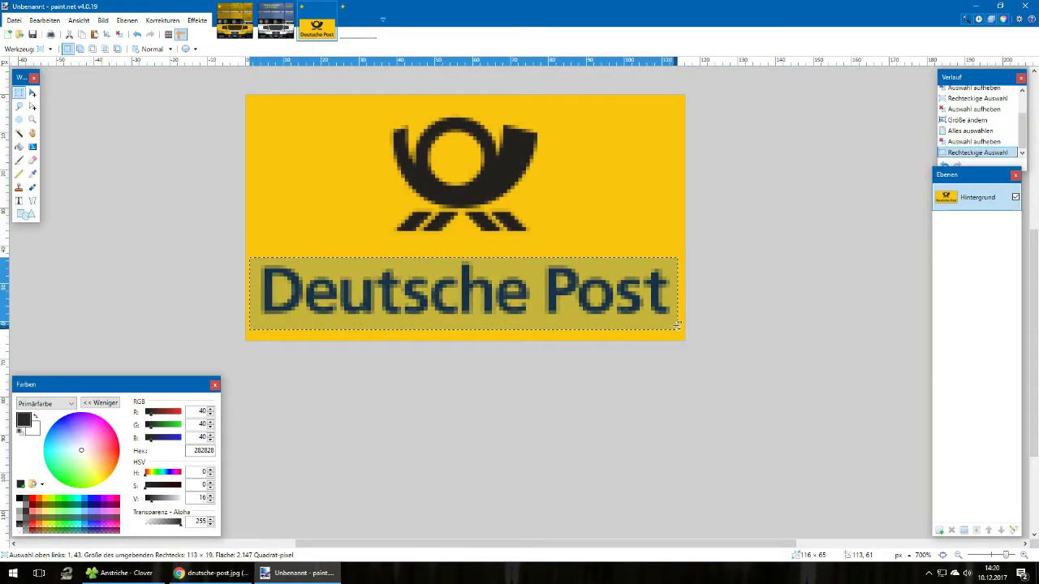
key("ctrl+c")
left_click(235, 20)
key("ctrl+v")
left_click_drag(329, 82, 601, 273)
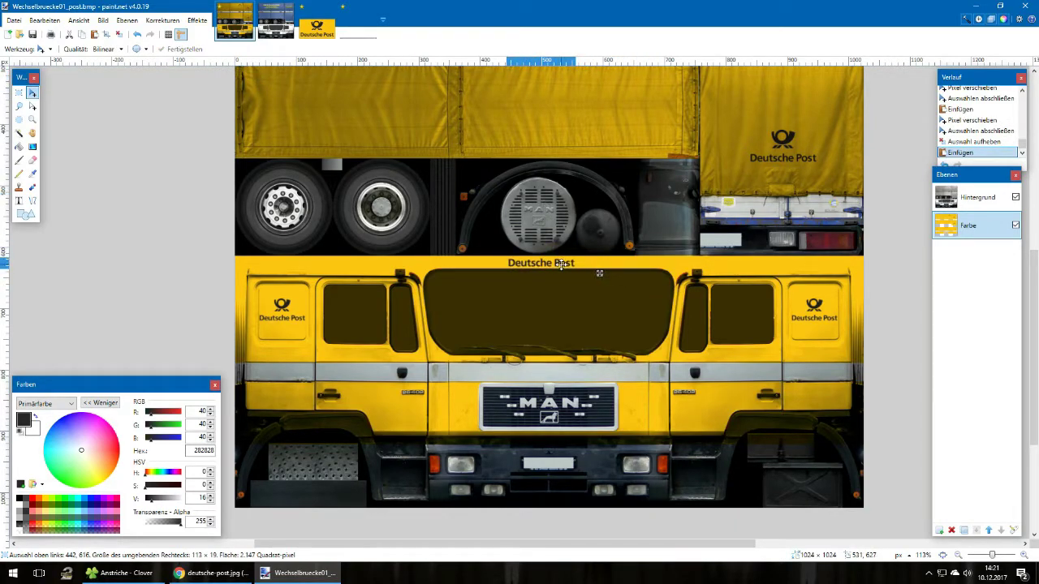
Fine-position the Deutsche Post lettering centrally on the strip above the windscreen, and deselect it
scroll(553, 394, "up", 3)
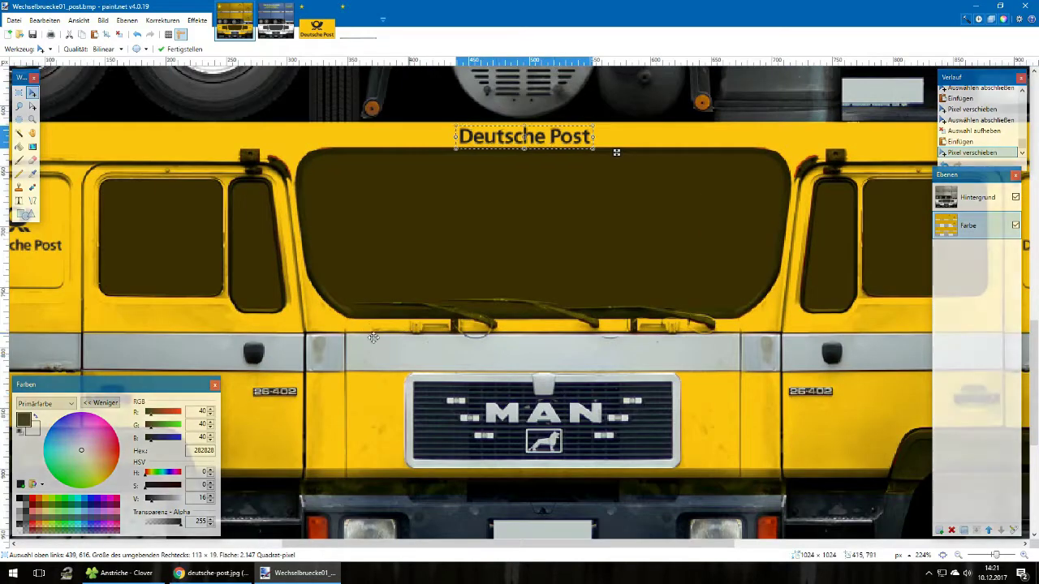
scroll(541, 309, "up", 2)
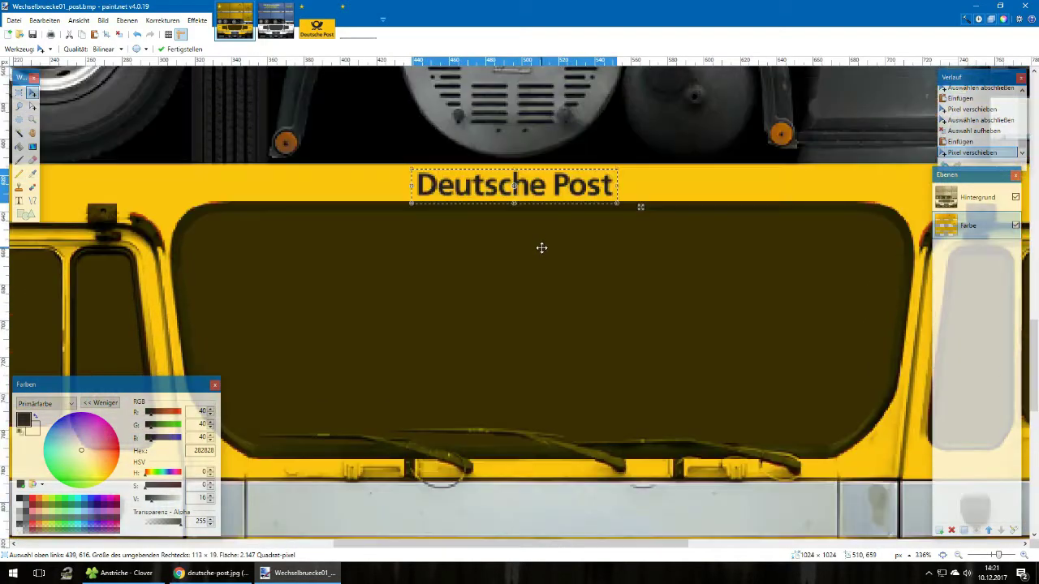
left_click_drag(575, 241, 582, 241)
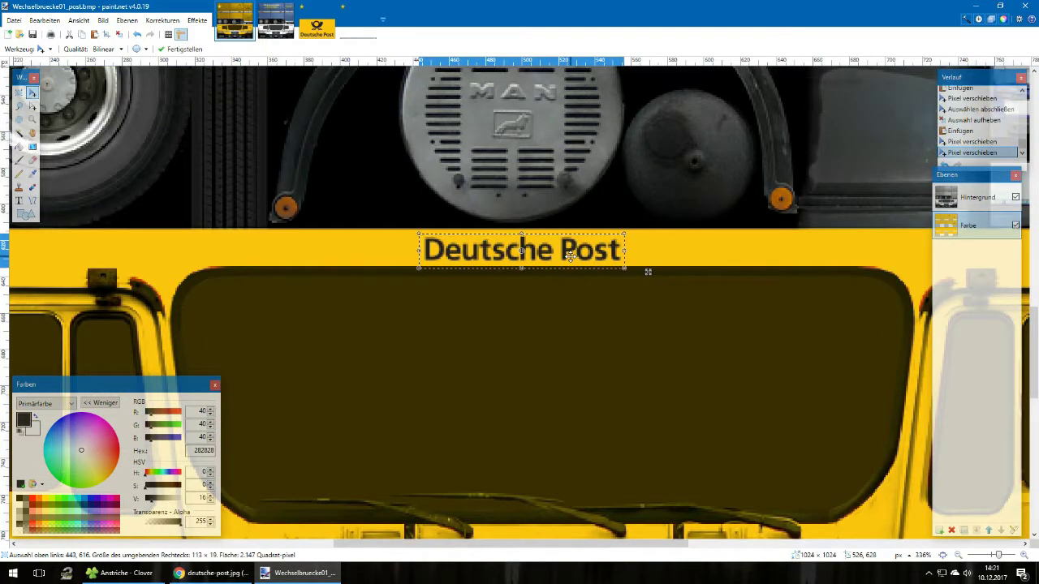
left_click_drag(701, 258, 572, 258)
scroll(570, 257, "left", 2)
scroll(647, 271, "right", 1)
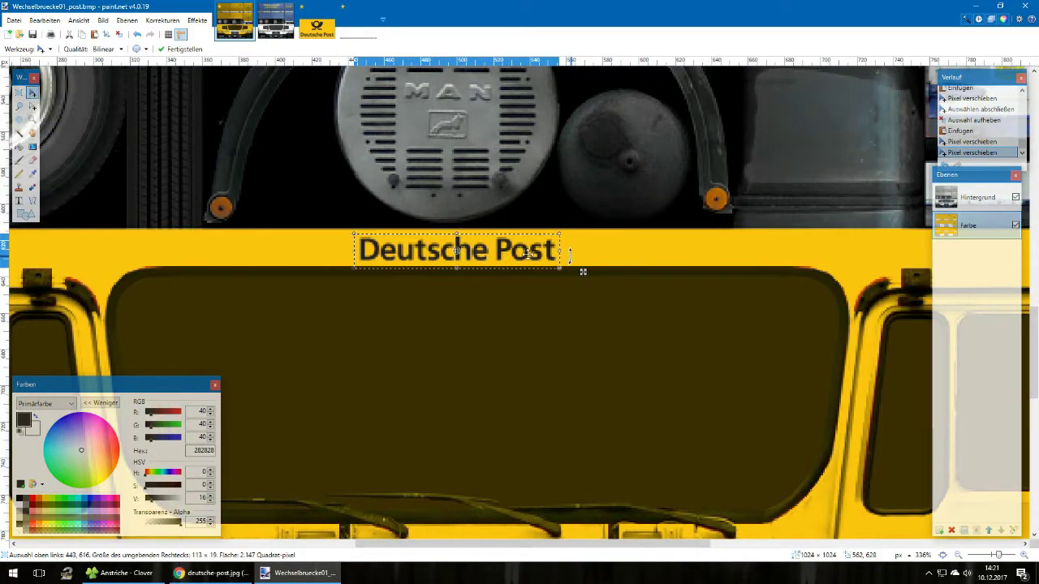
left_click_drag(603, 545, 598, 544)
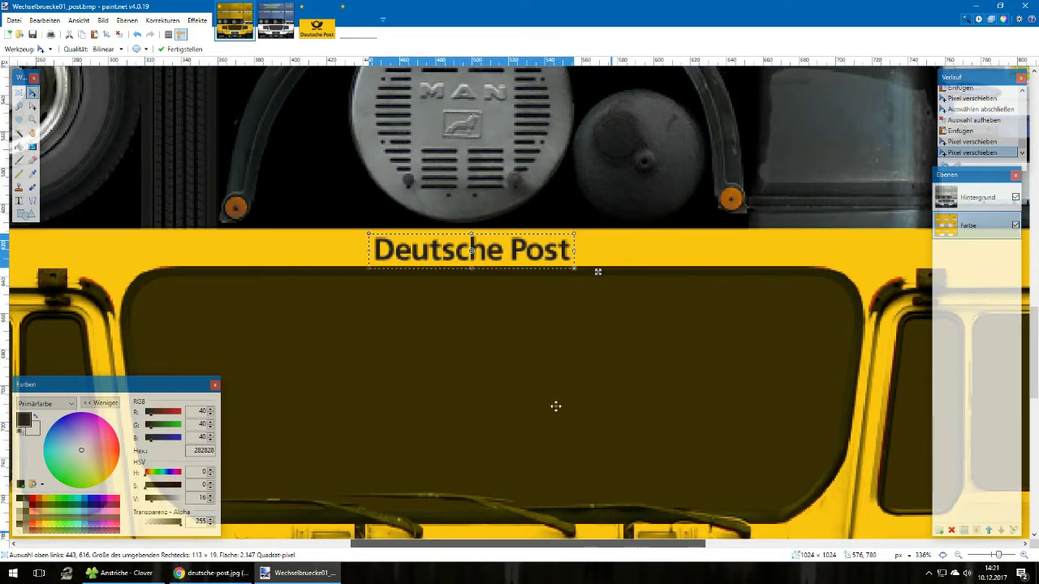
left_click_drag(520, 254, 525, 252)
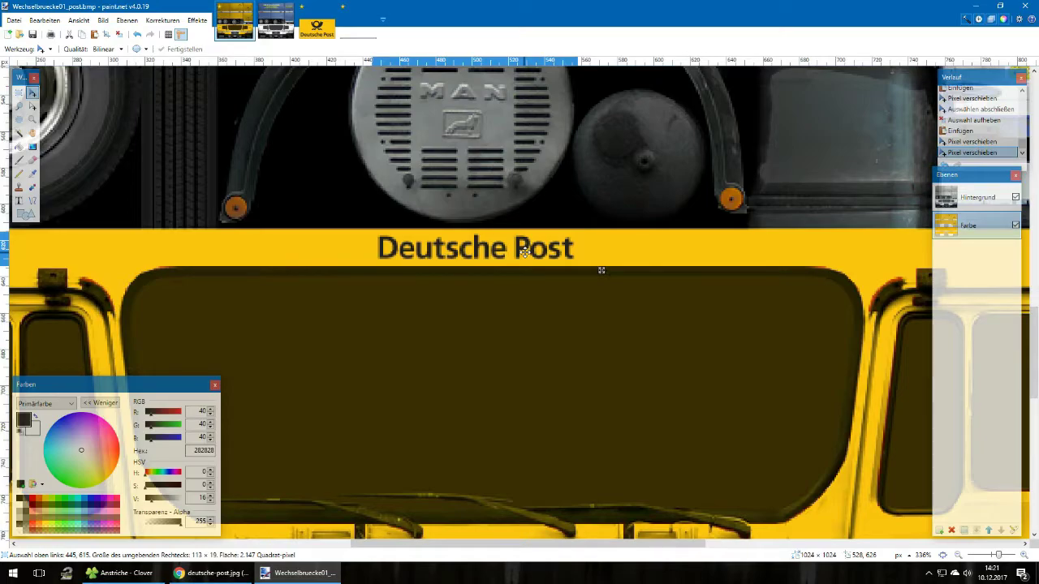
left_click(18, 92)
left_click(278, 204)
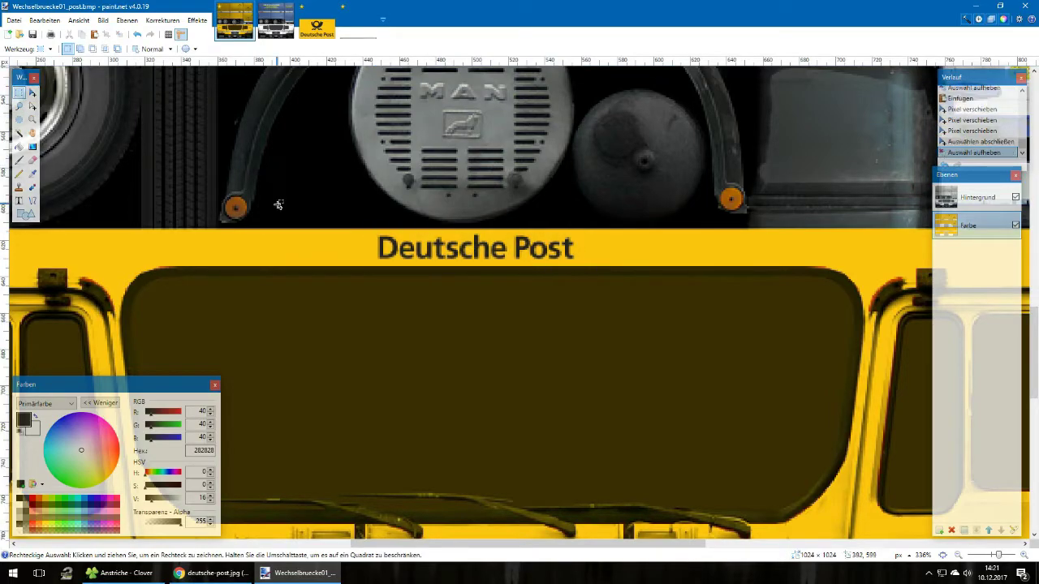
key("ctrl+b")
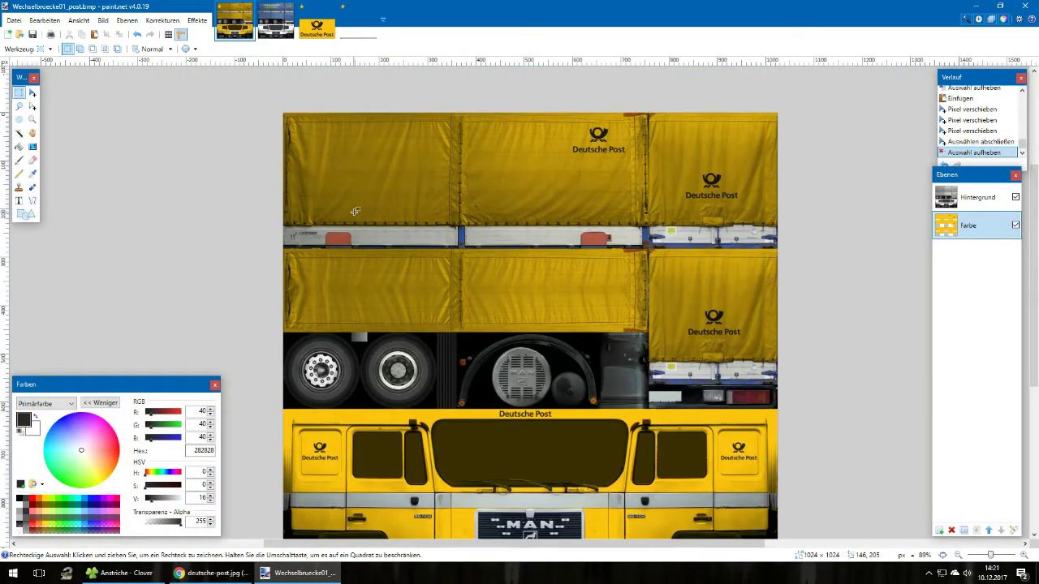
scroll(485, 280, "down", 2)
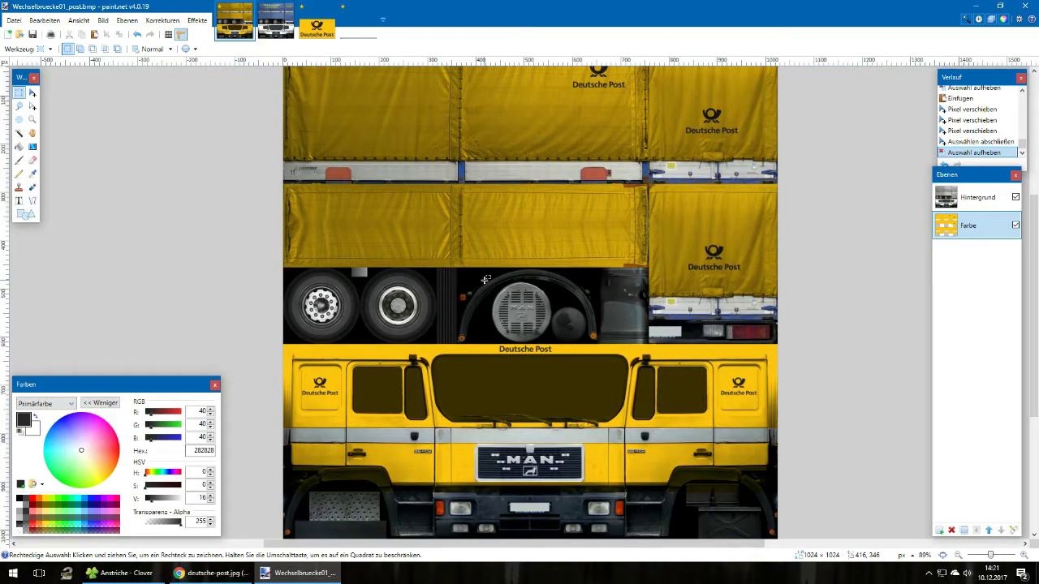
scroll(510, 304, "up", 4)
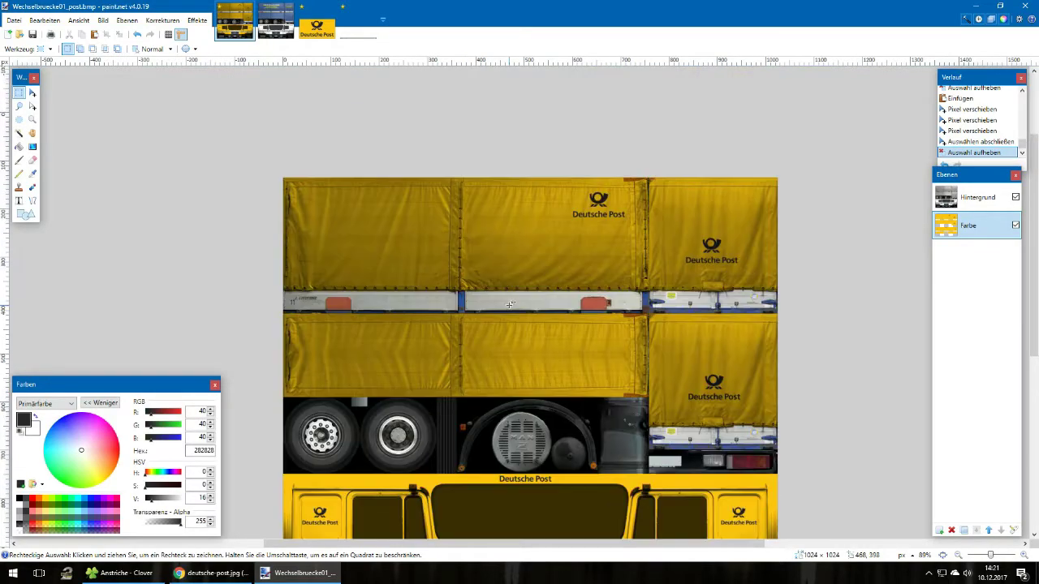
scroll(623, 287, "down", 2)
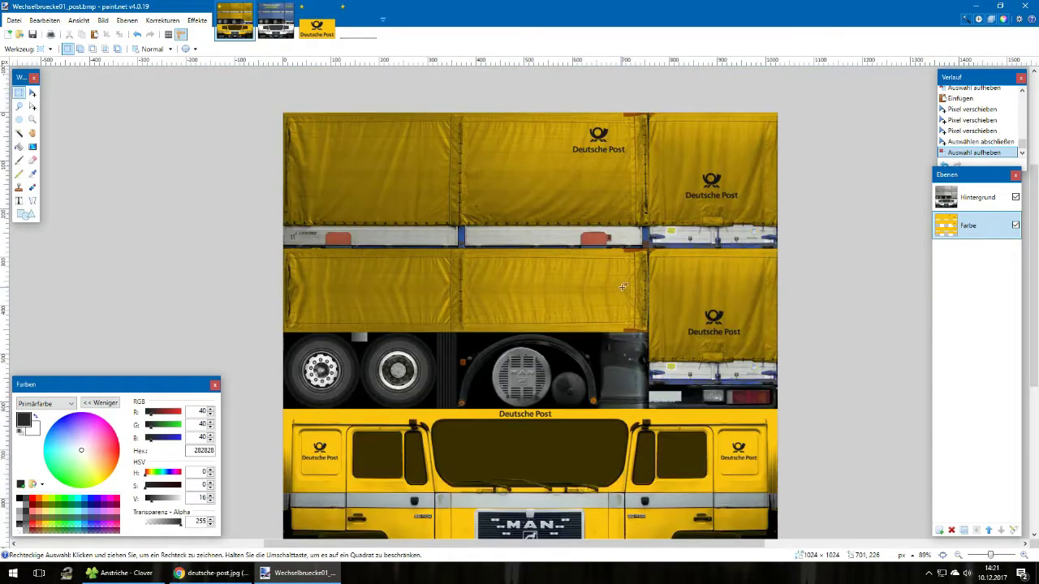
Save the texture as Wechselbruecke01_post.dds in the Anstriche folder, using the DirectDraw-Oberfläche (DDS) file type
left_click(13, 20)
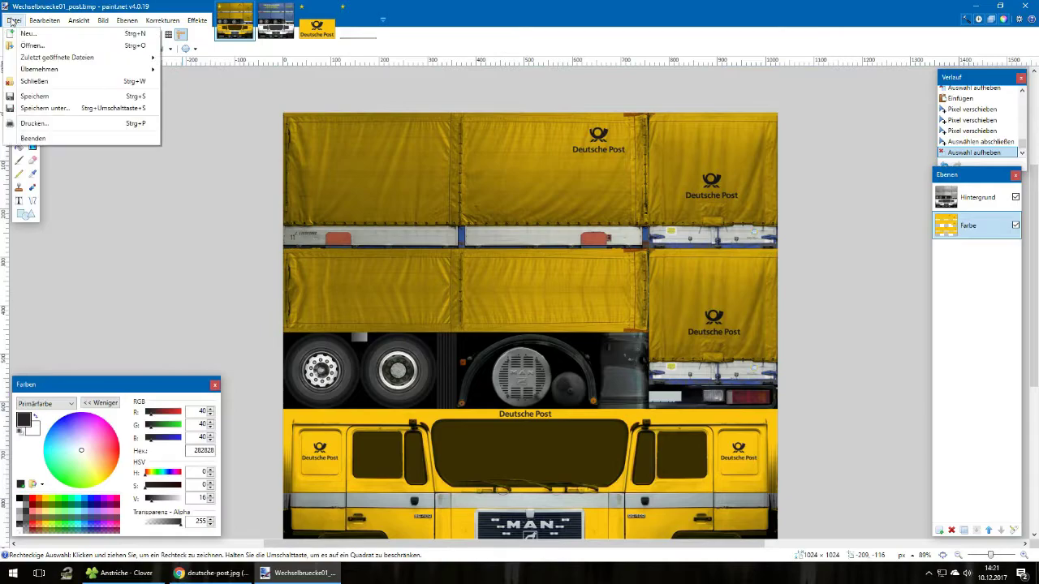
left_click(45, 109)
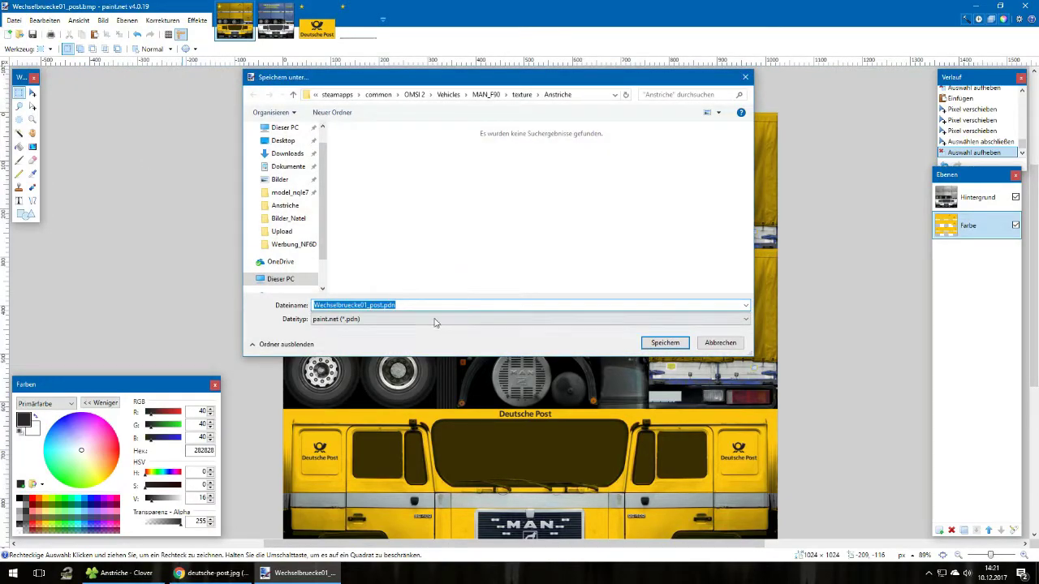
left_click(435, 319)
left_click(410, 388)
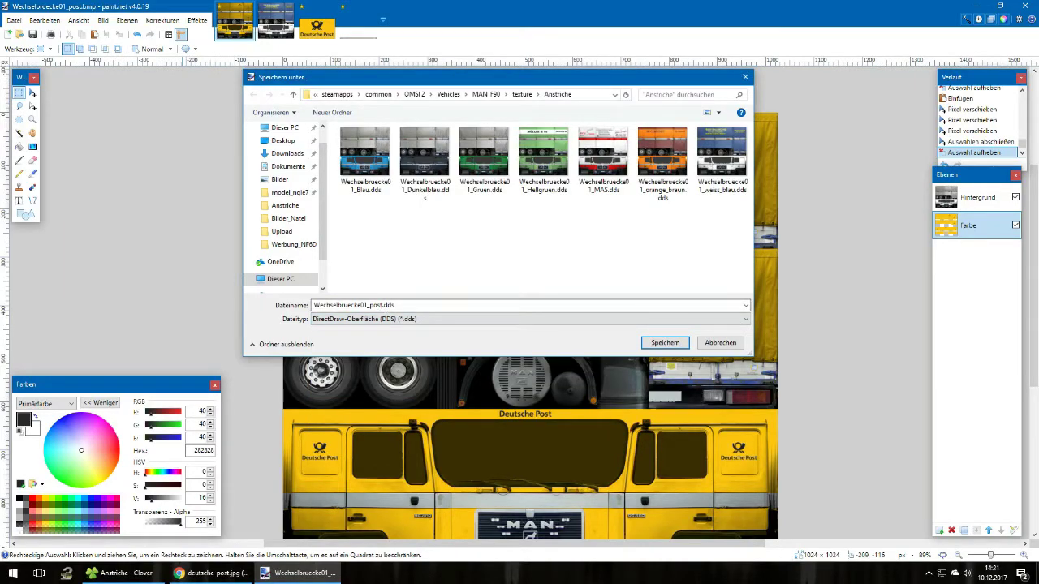
left_click(413, 305)
left_click(413, 305)
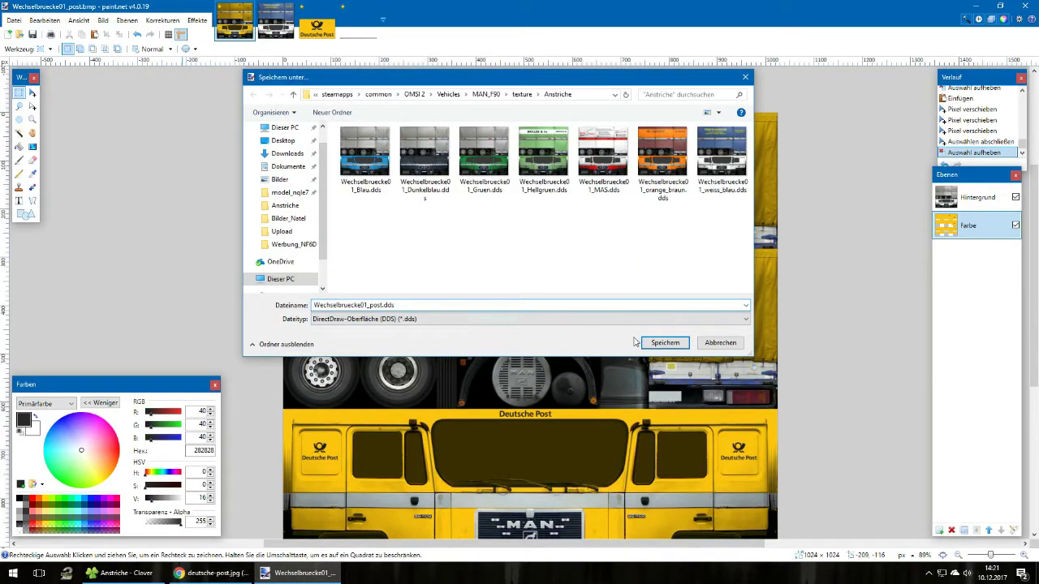
left_click(663, 343)
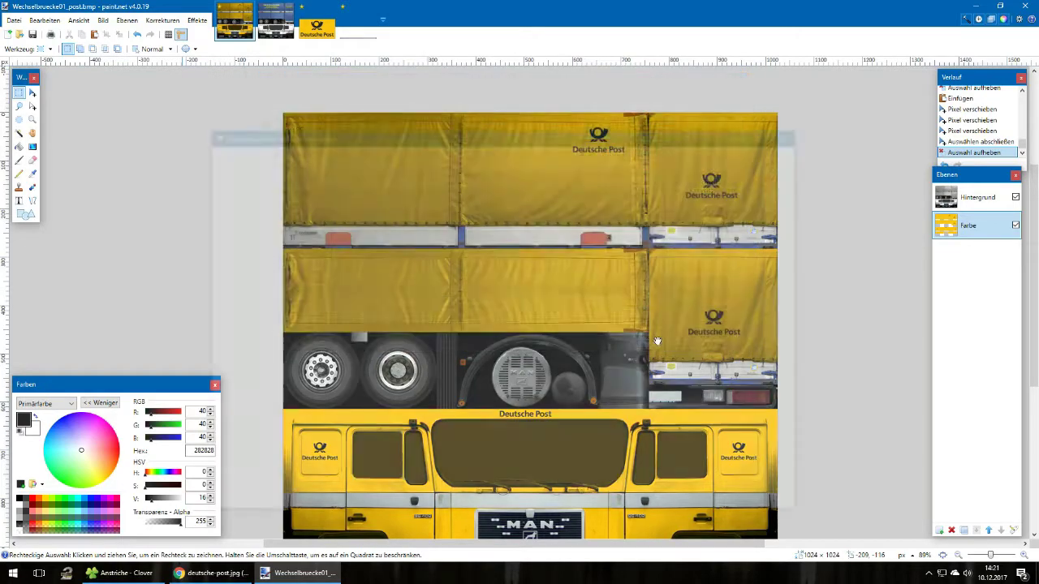
Keep DXT5 (Interpoliertes Alpha) as the DDS format, confirm the save settings, and flatten the layers to finish saving
left_click(213, 167)
left_click(239, 168)
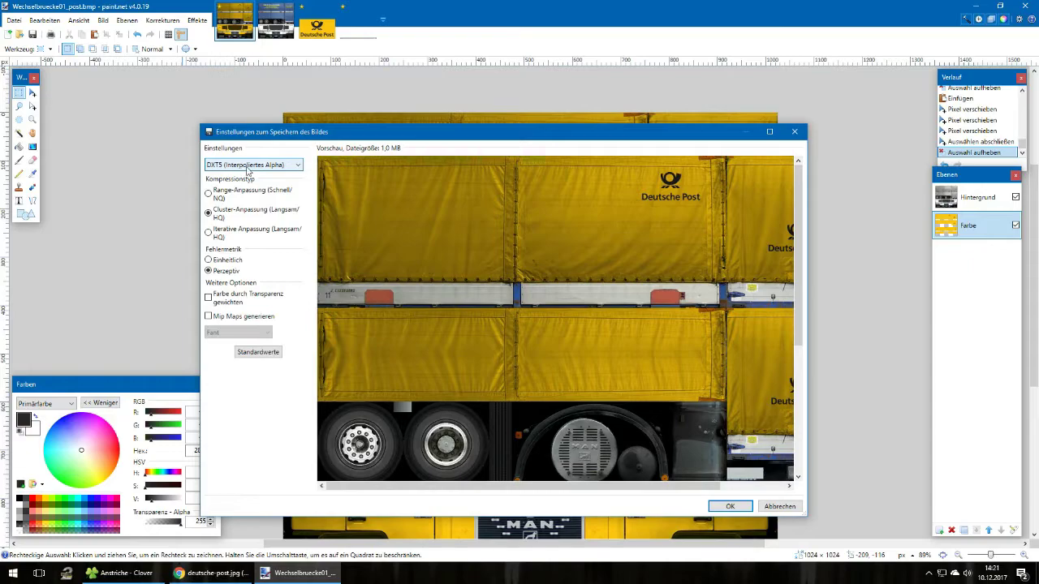
left_click(718, 508)
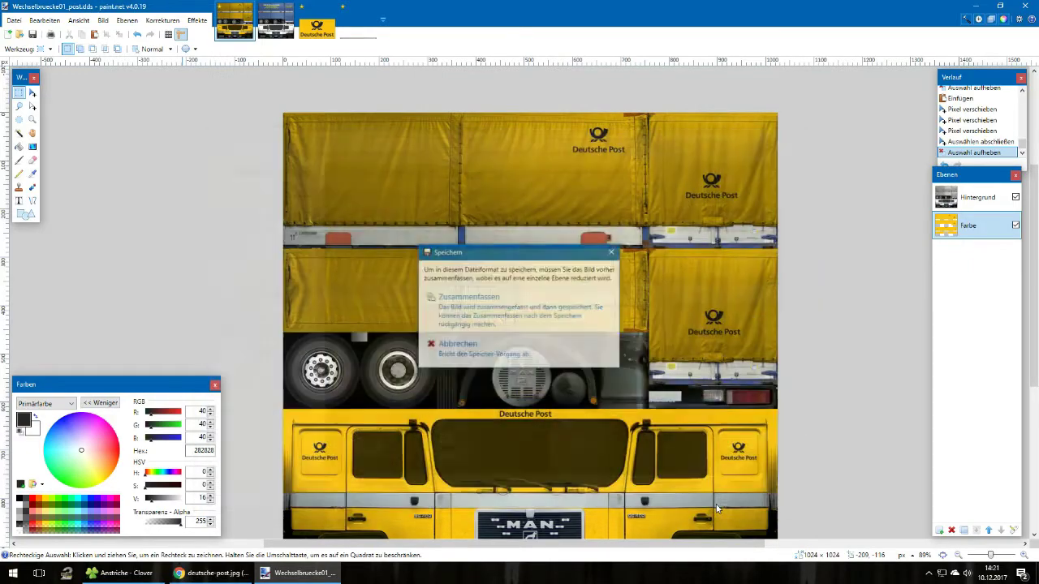
left_click(535, 302)
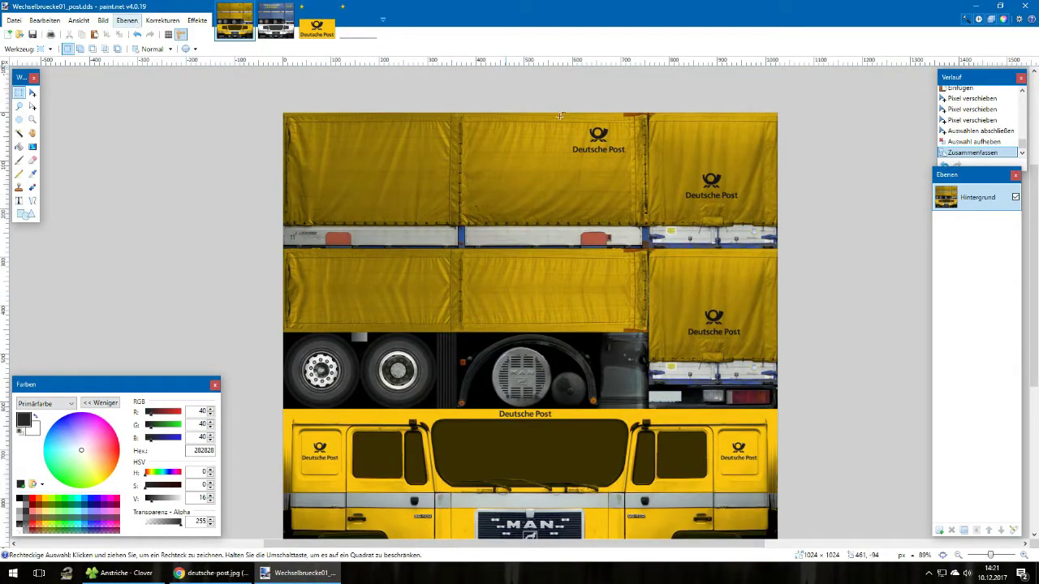
Set the opacity (Deckfähigkeit) of the Hintergrund layer to 10
double_click(974, 203)
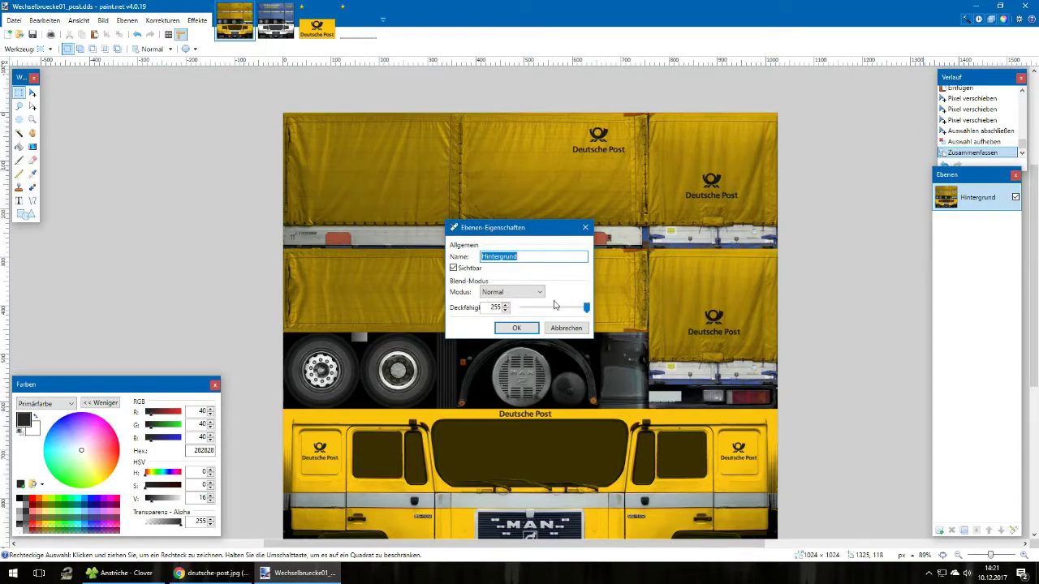
key("Tab")
key("Tab")
key("Tab")
type("10")
key("Return")
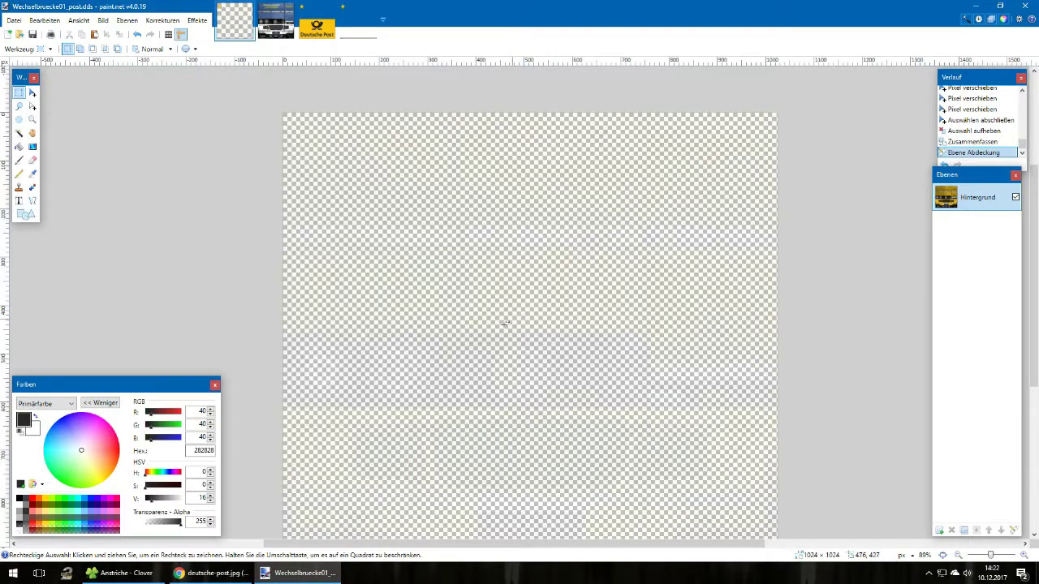
Save the texture with its reduced layer opacity and quit the image editor, discarding the unsaved logo images
scroll(505, 323, "down", 2)
scroll(505, 323, "up", 2)
scroll(498, 325, "down", 3)
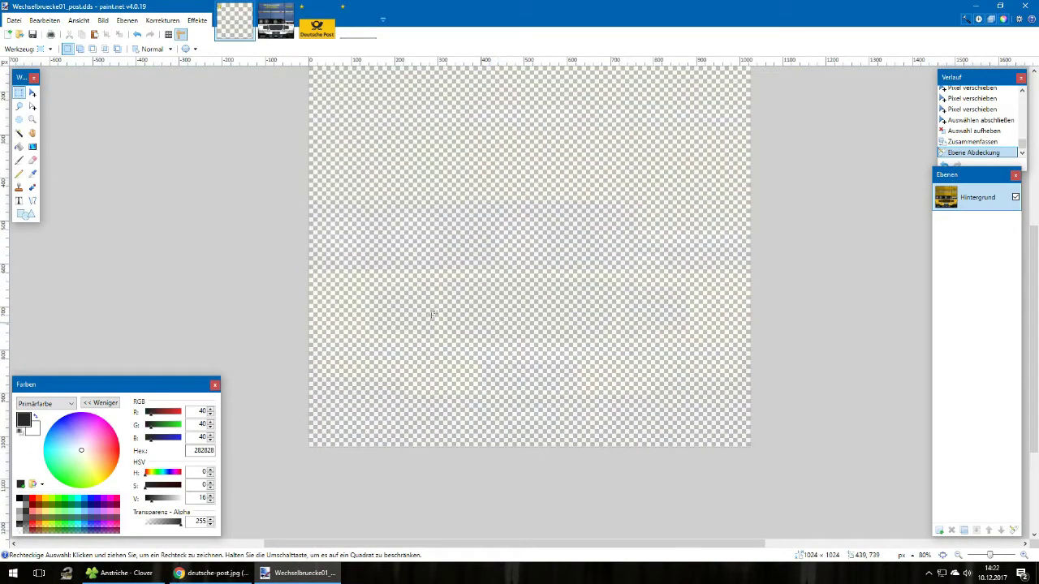
scroll(513, 227, "up", 1)
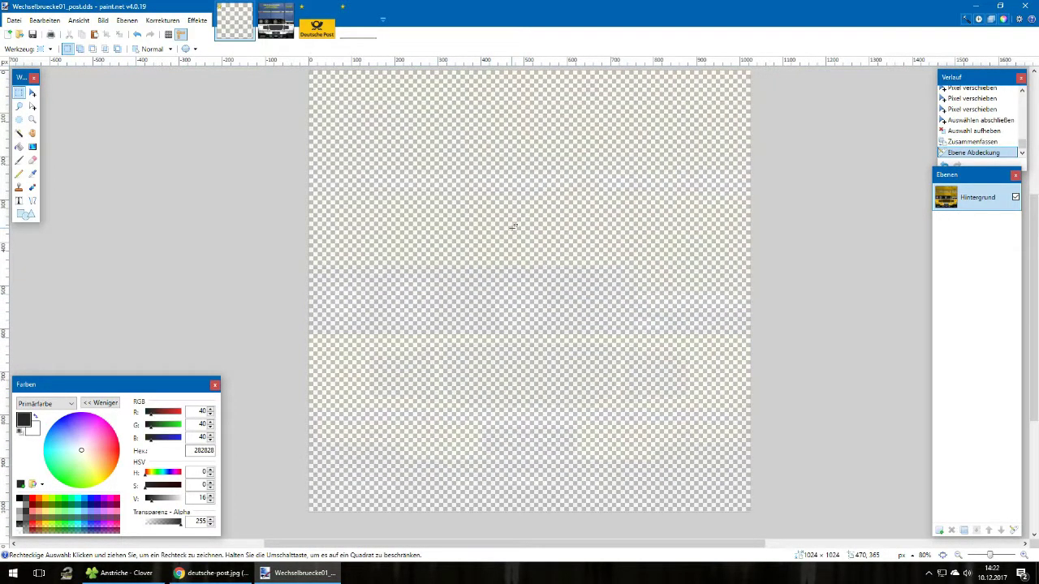
scroll(513, 226, "up", 1)
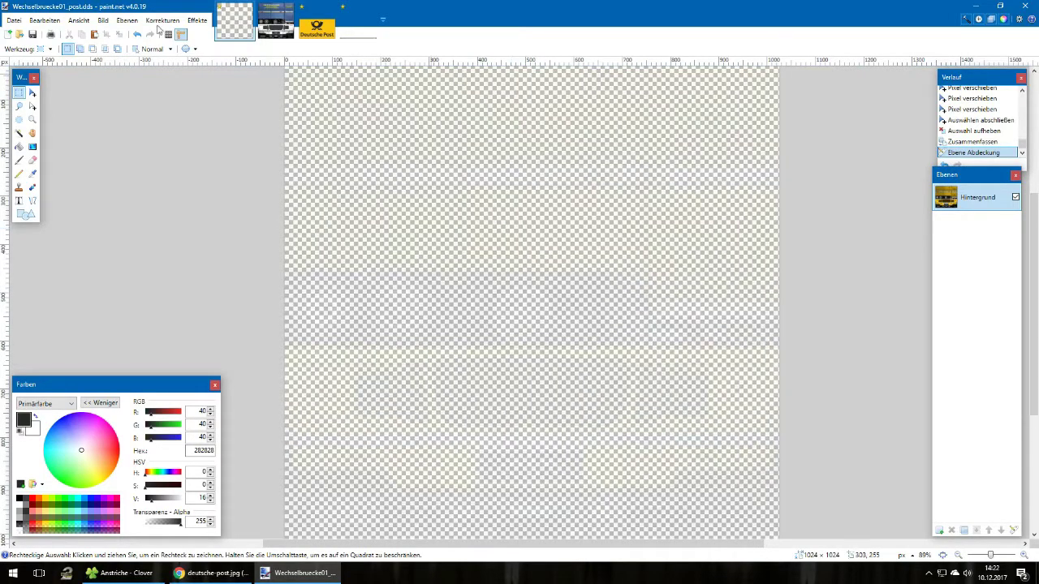
left_click(33, 35)
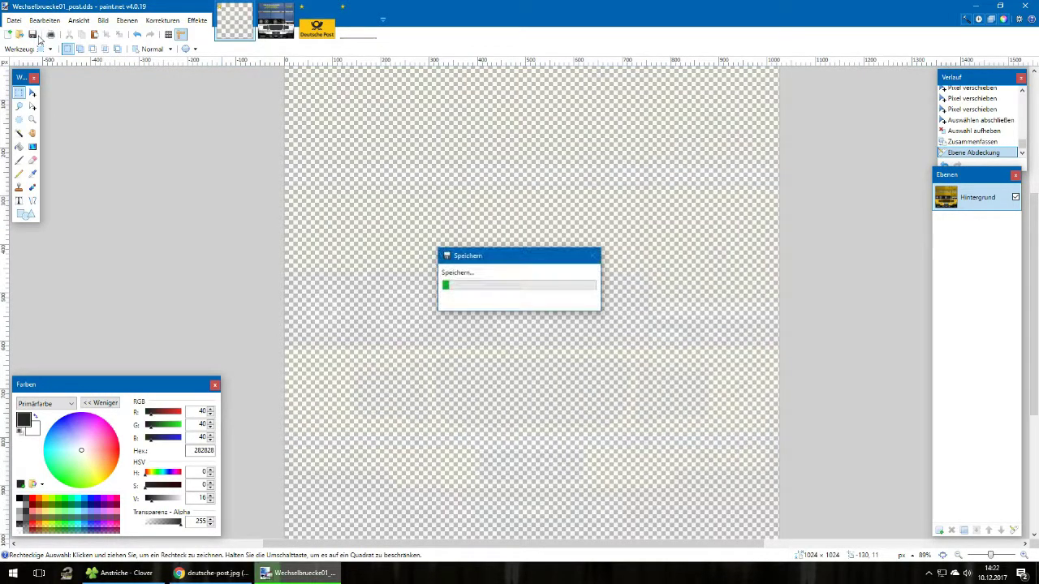
left_click(1027, 6)
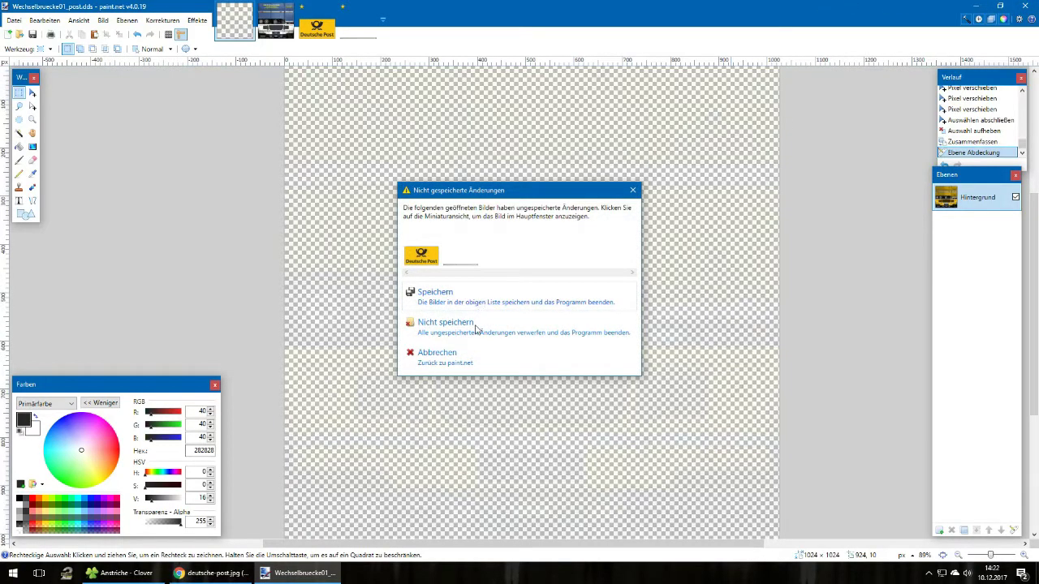
left_click(476, 330)
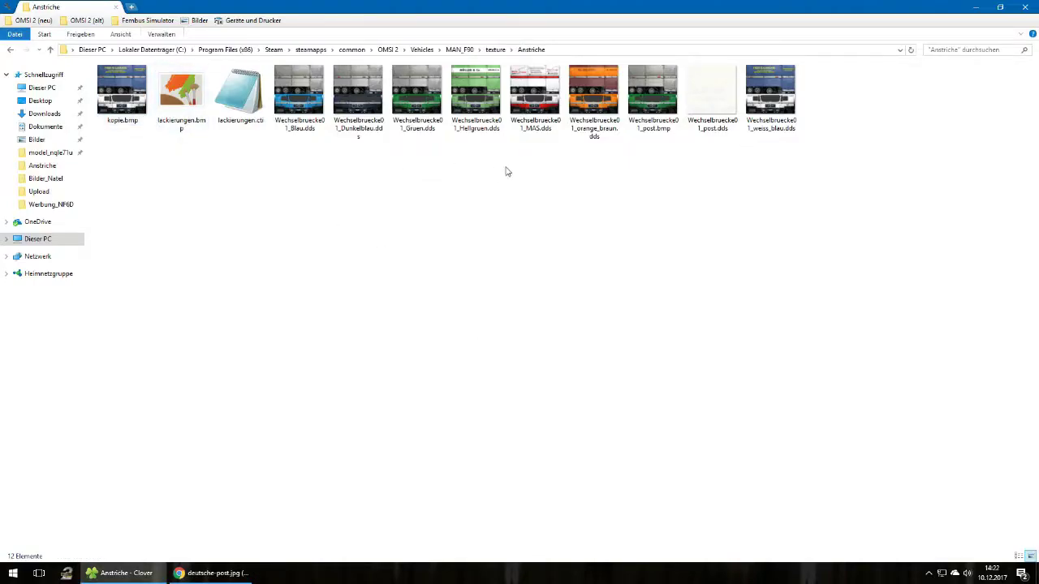
Reopen Wechselbruecke01_post.dds from the Anstriche folder in the image editor
right_click(410, 198)
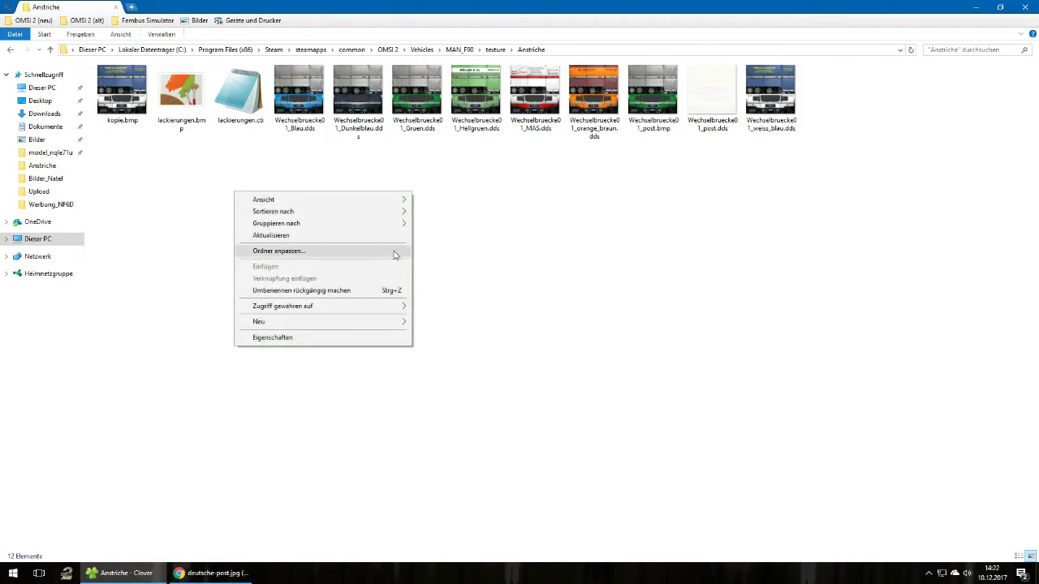
left_click(700, 115)
key("Return")
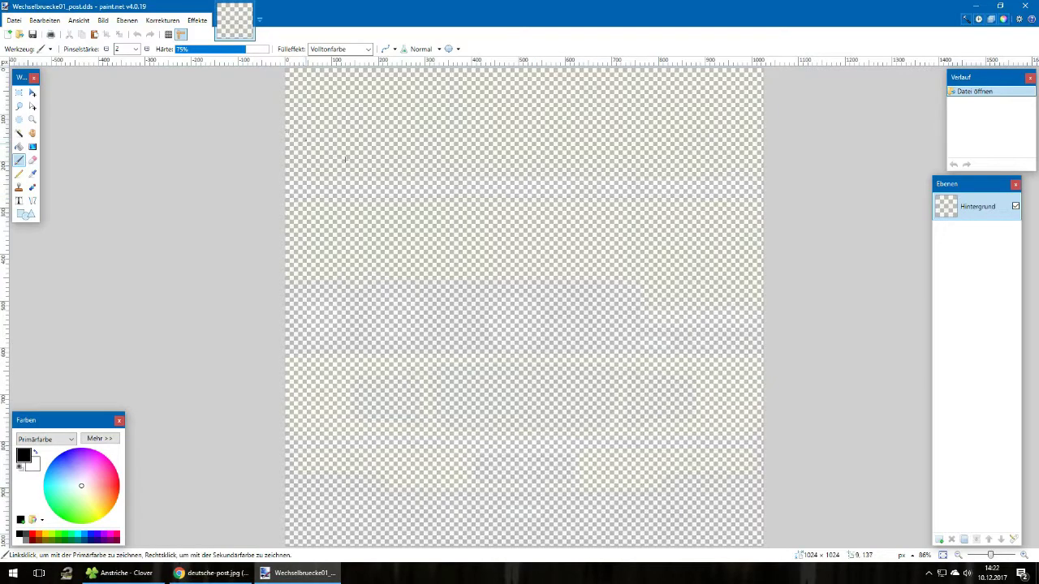
left_click(105, 21)
key("alt+Tab")
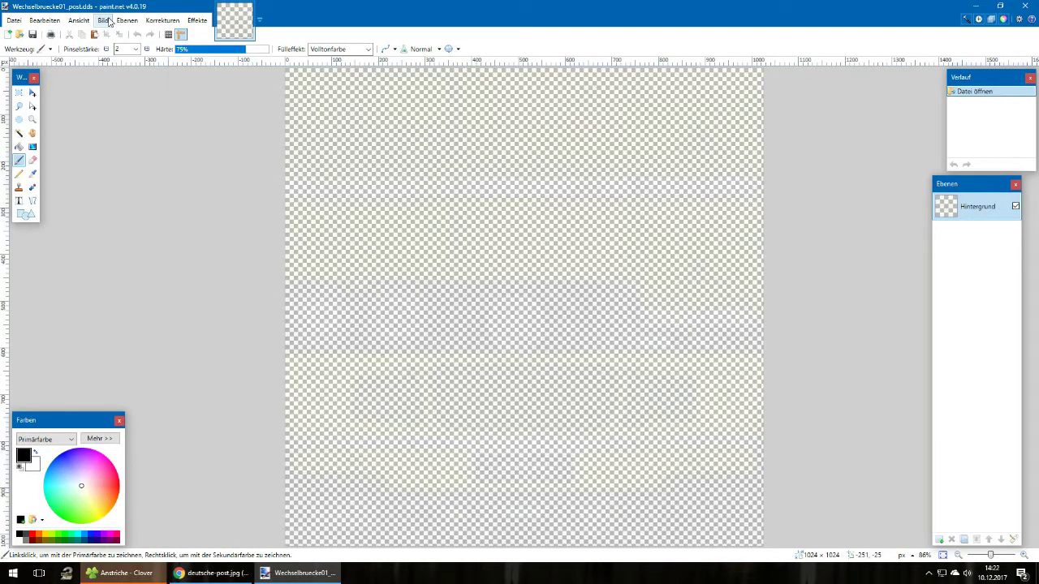
key("alt+Tab")
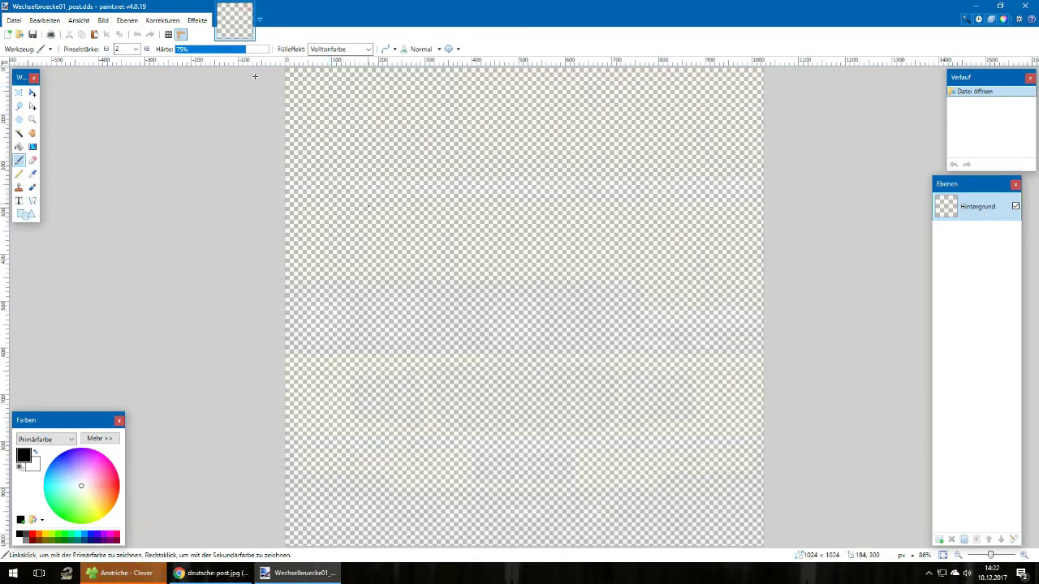
Apply the Alpha_to_255 colour effect to the nearly transparent texture to make it fully opaque
left_click(159, 19)
mouse_move(195, 22)
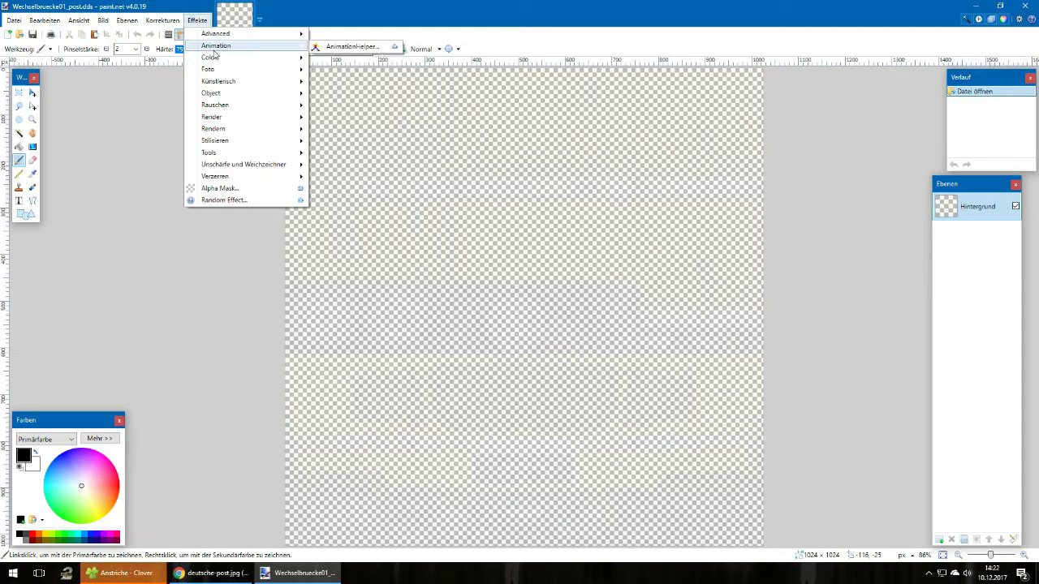
mouse_move(211, 58)
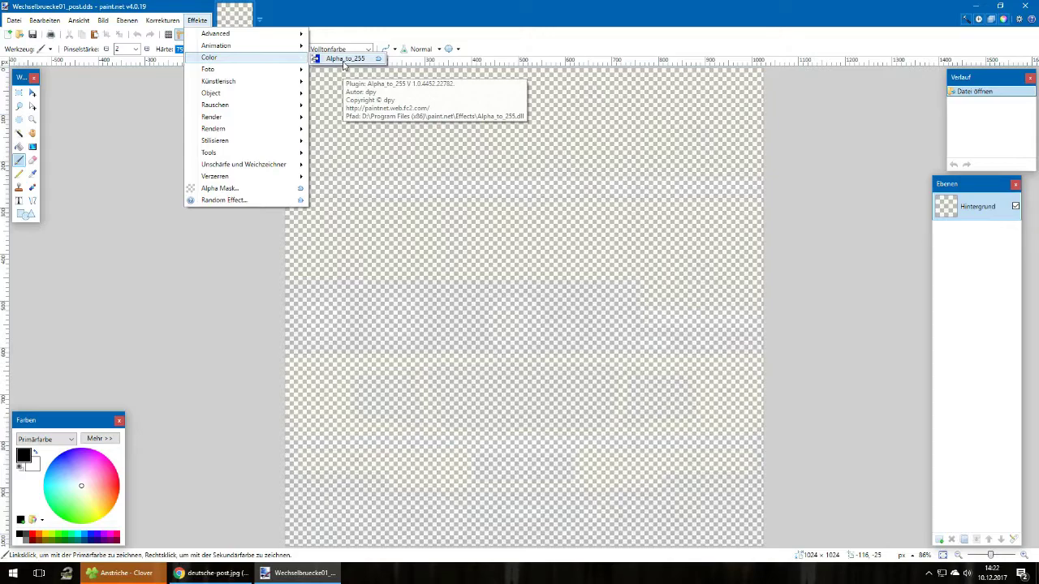
left_click(343, 60)
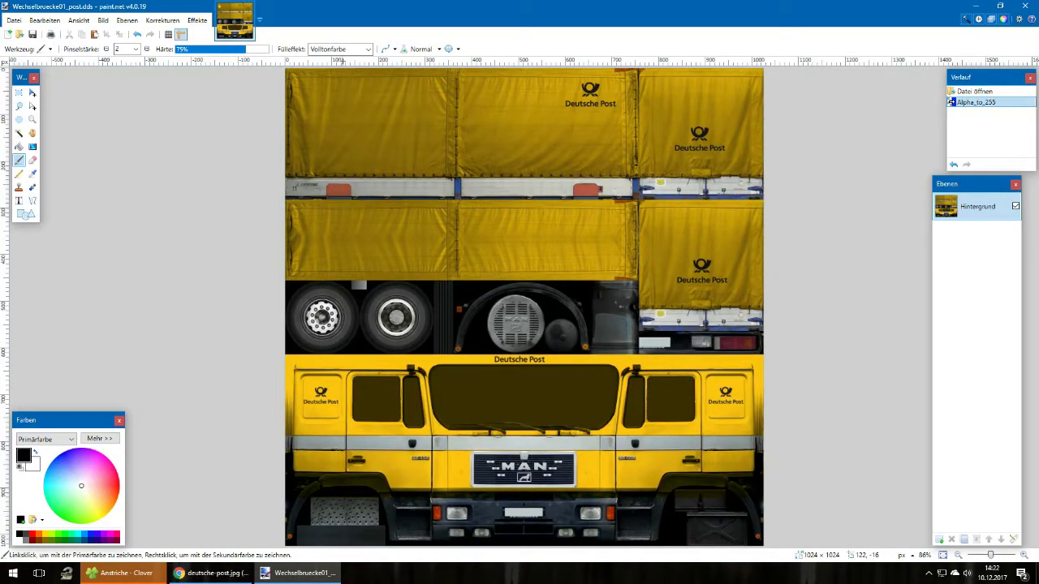
Set the Hintergrund layer's opacity to 10 again and close the image editor without saving
double_click(967, 211)
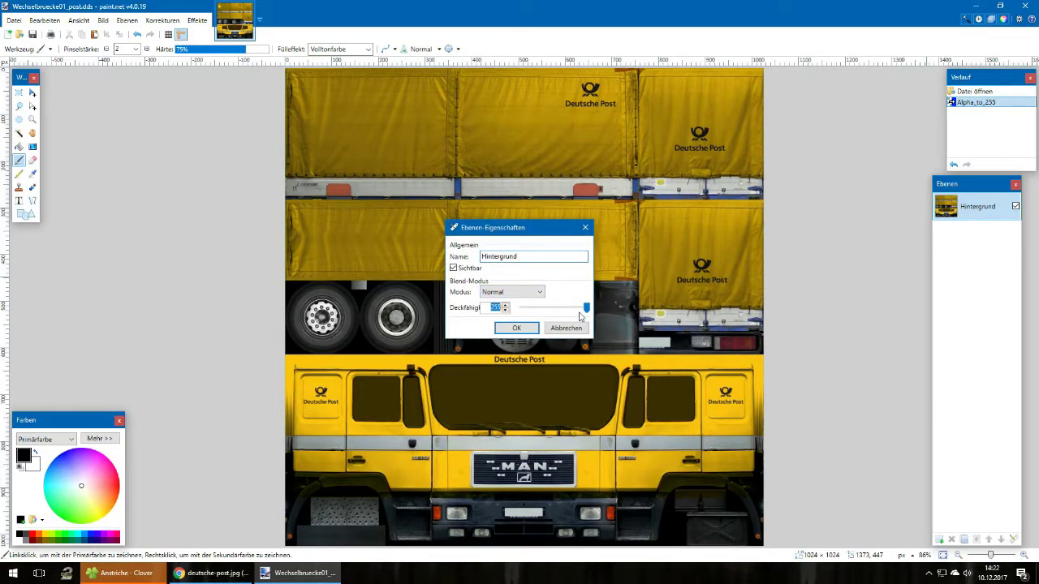
type("10")
key("Return")
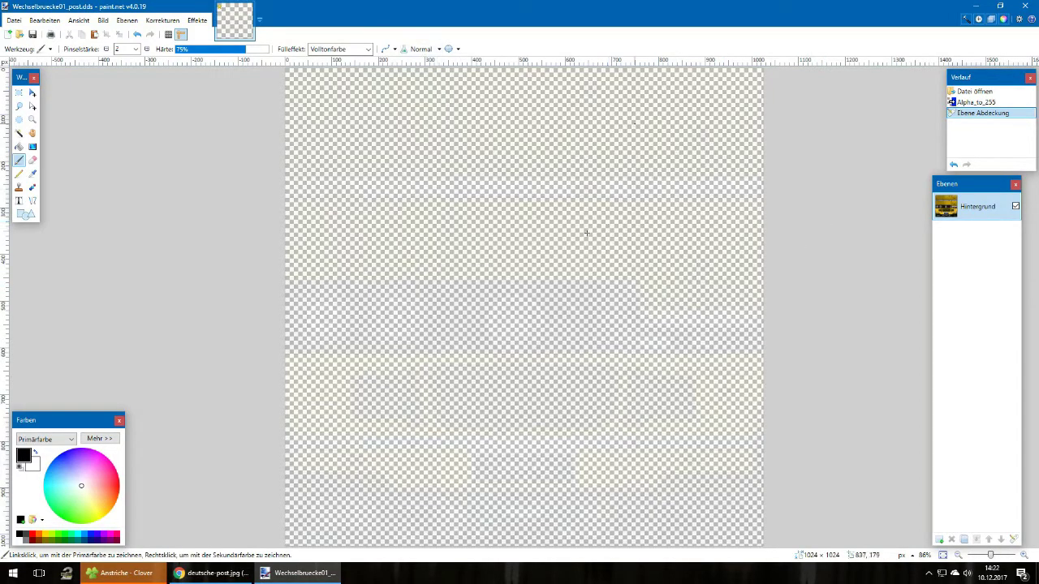
left_click(1024, 6)
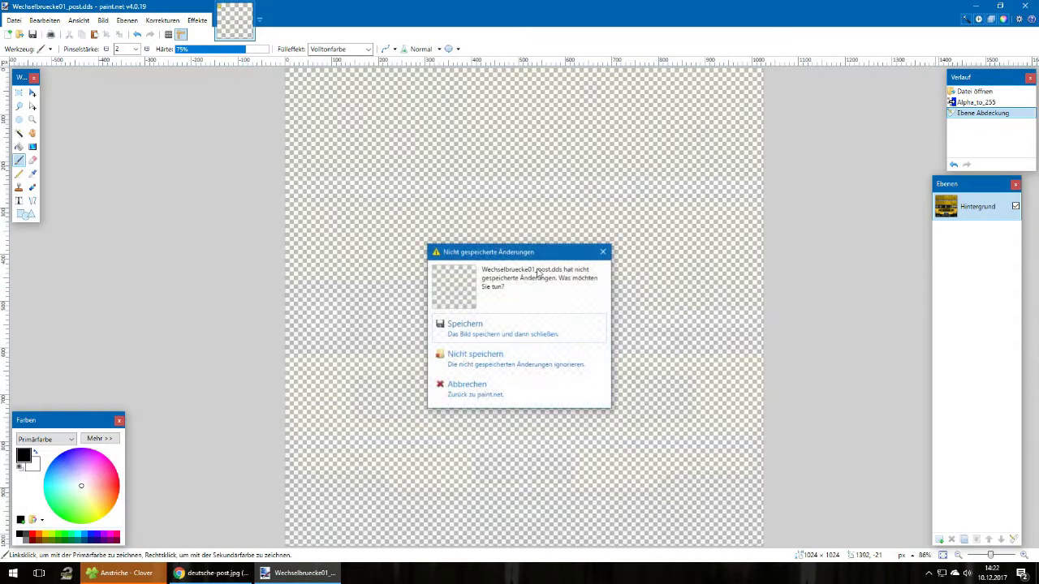
left_click(525, 357)
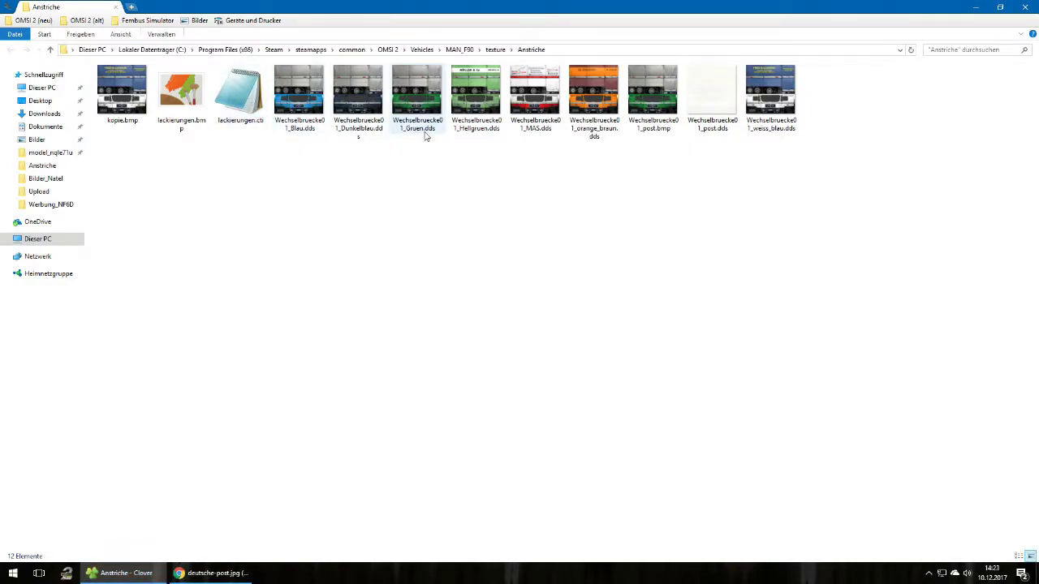
In lackierungen.cti, change the item's texture file name to Wechselbruecke01_post.dds, save the file, and close it
left_click(206, 103)
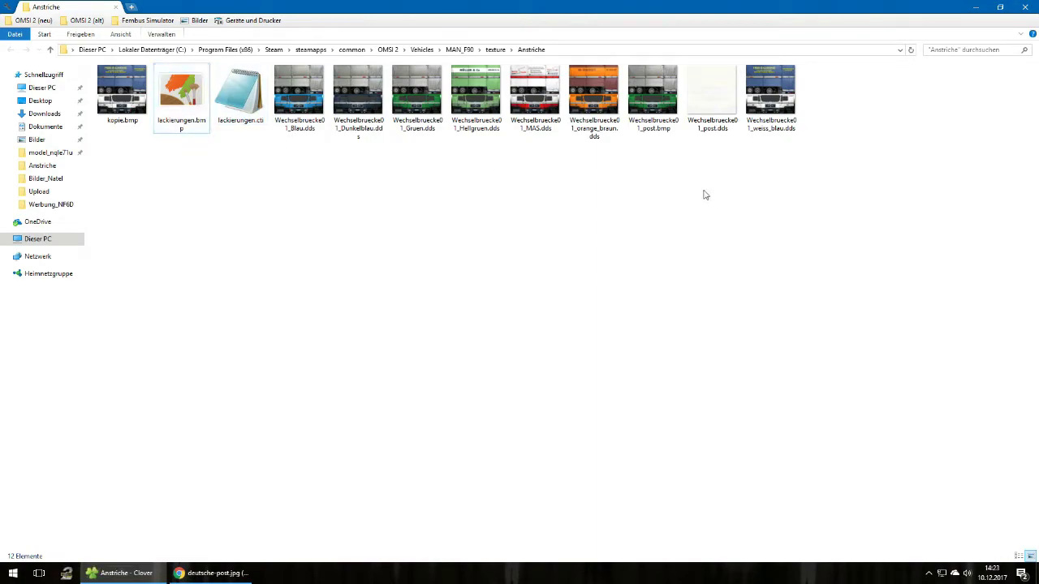
double_click(237, 110)
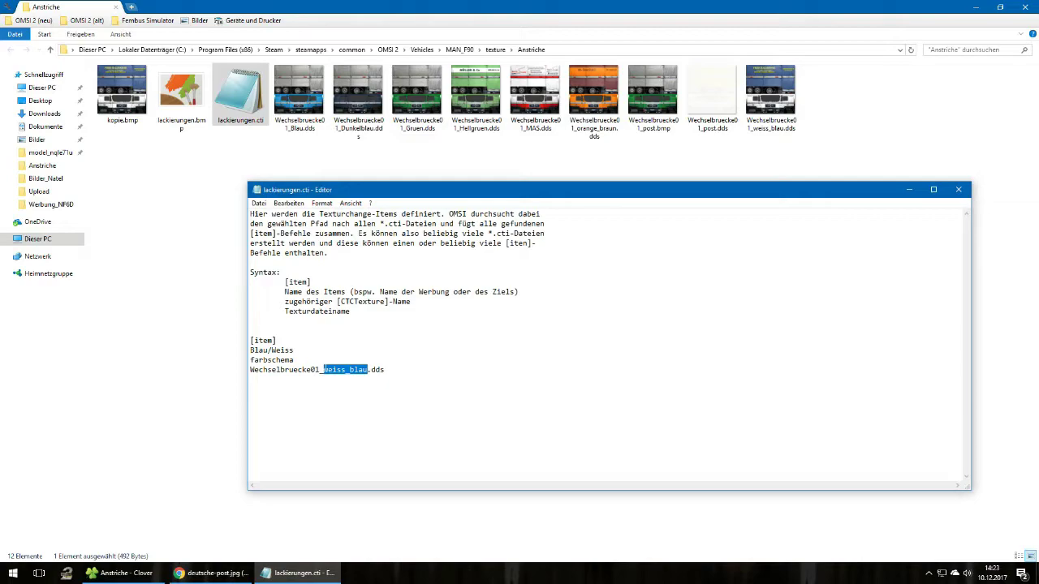
type("post")
key("ctrl+s")
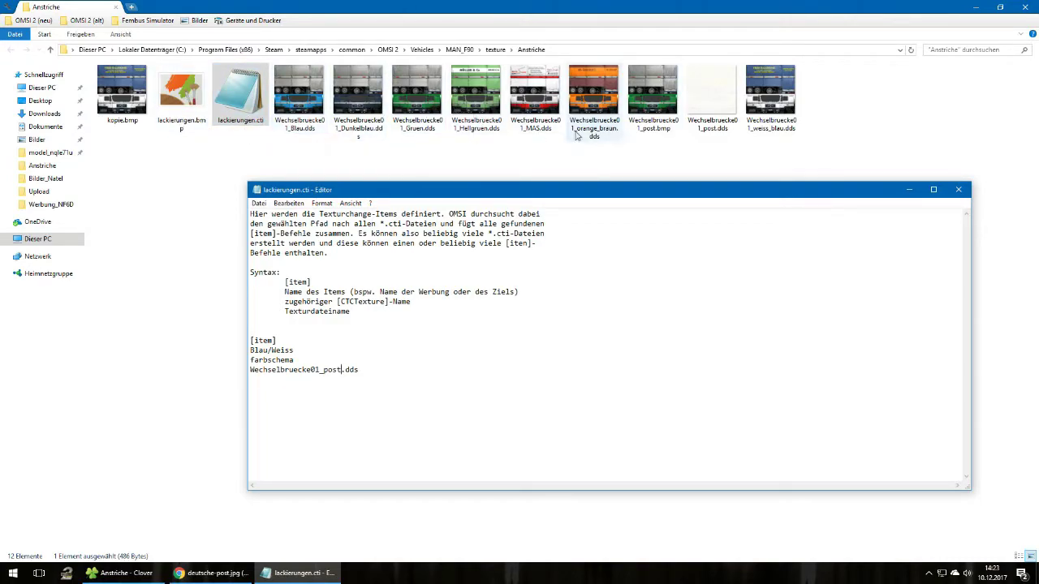
left_click_drag(362, 370, 230, 248)
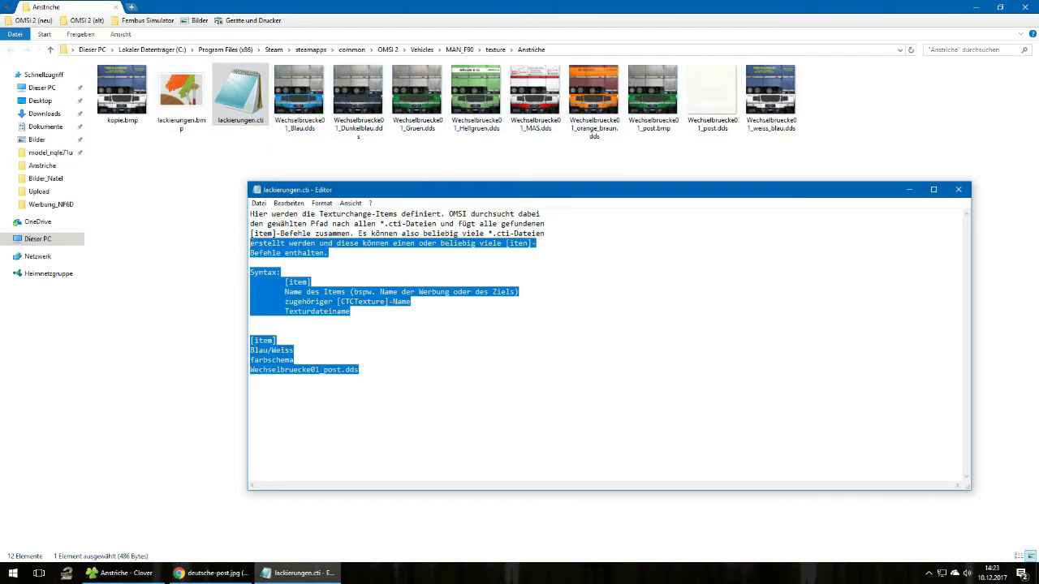
left_click(250, 320)
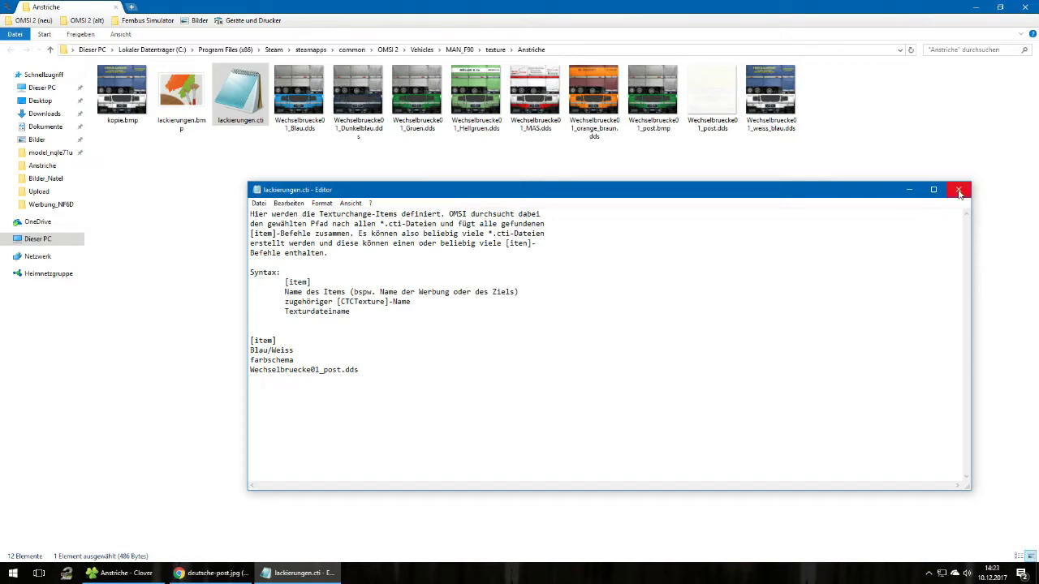
left_click(959, 192)
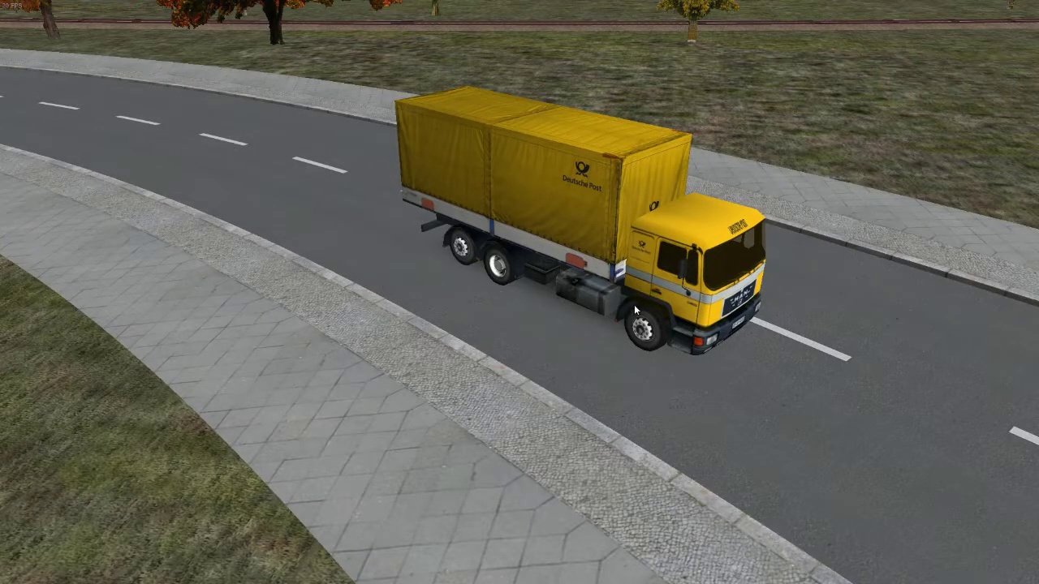
Inspect the Deutsche Post repaint on the MAN F90 truck in OMSI 2 from both sides, the rear and the front
left_click_drag(634, 305, 714, 305)
scroll(447, 303, "up", 3)
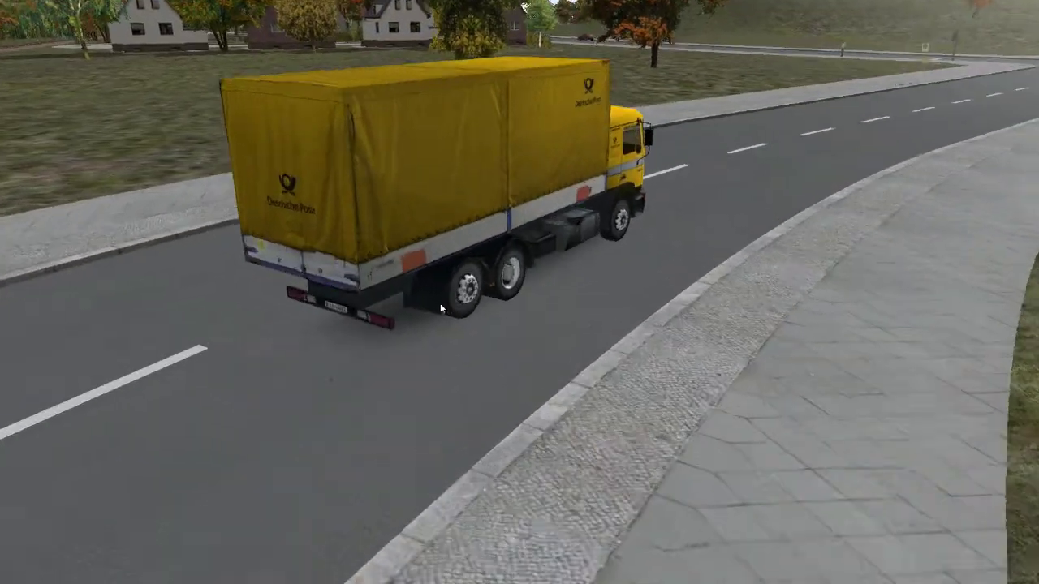
left_click_drag(412, 272, 512, 286)
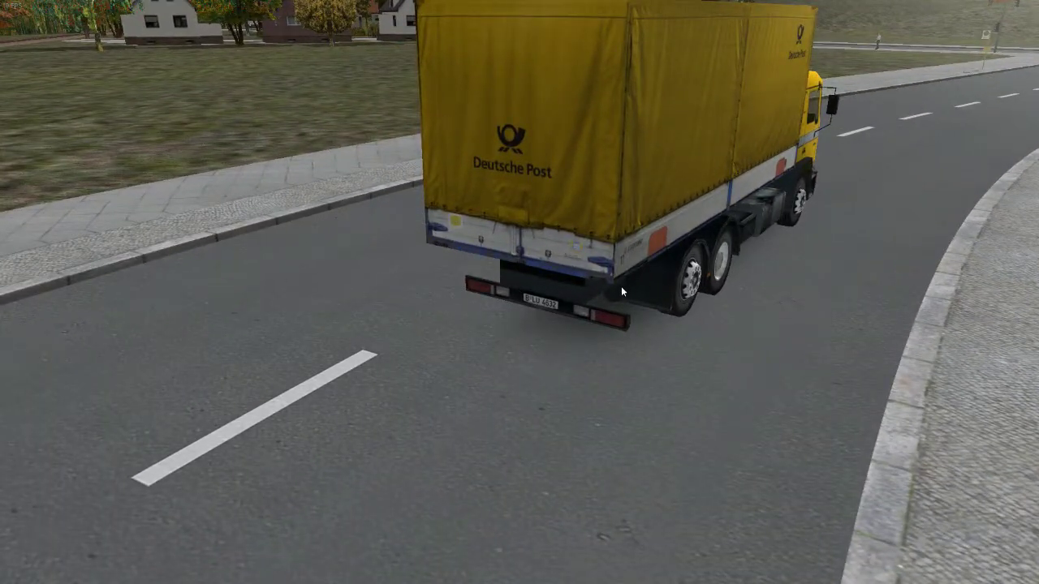
left_click_drag(625, 288, 597, 292)
left_click_drag(786, 244, 391, 306)
left_click_drag(281, 261, 385, 292)
left_click_drag(503, 280, 380, 275)
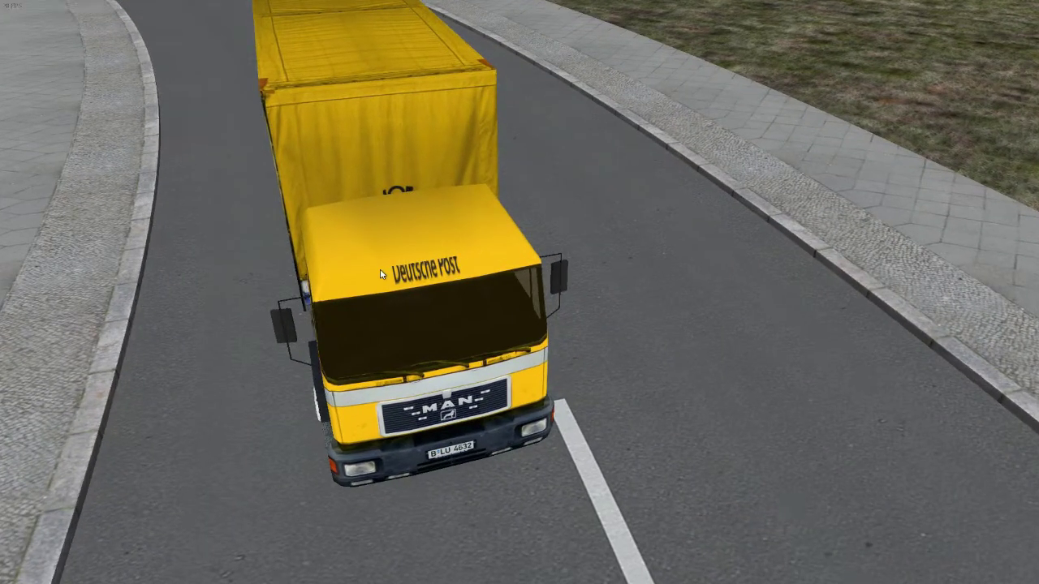
left_click_drag(380, 406, 493, 117)
left_click_drag(624, 244, 613, 266)
left_click_drag(615, 319, 658, 259)
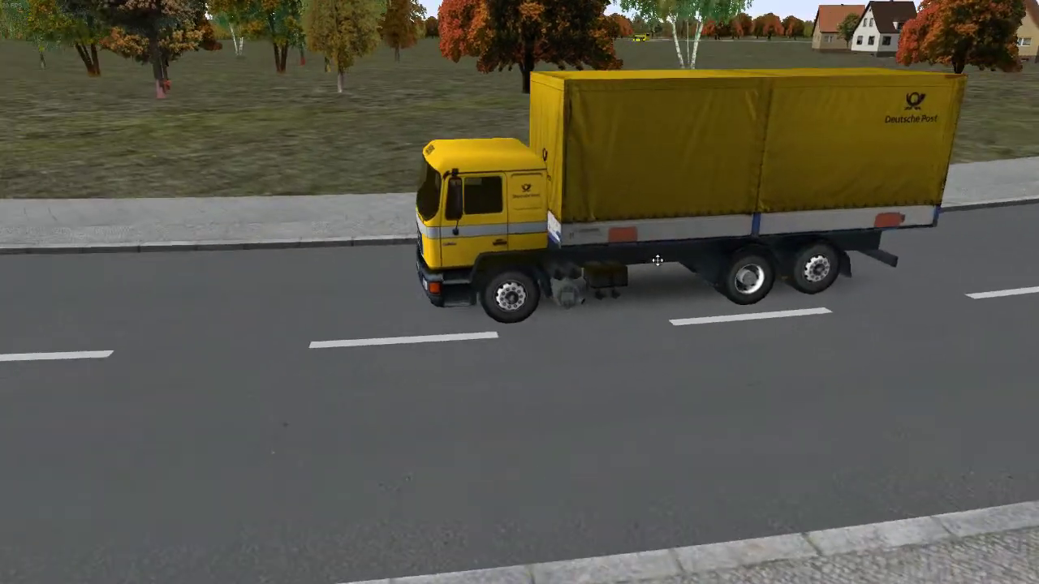
left_click_drag(508, 263, 483, 317)
left_click_drag(559, 297, 574, 298)
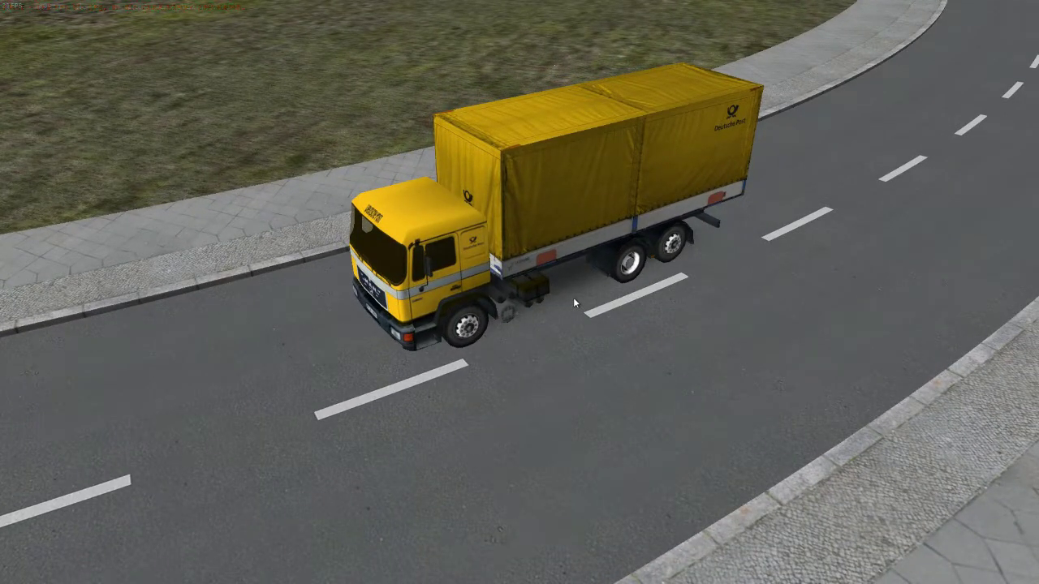